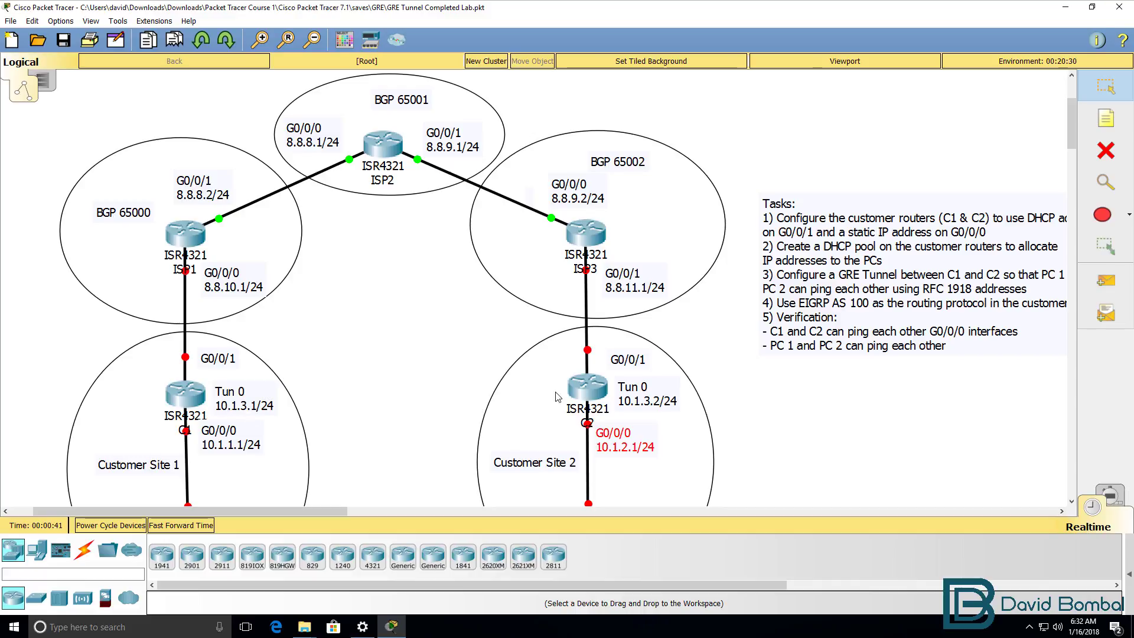
Scroll the workspace to show Customer Sites 1 and 2 with C1, PC1, C2 and PC2.
{"action": "left_click_drag", "start_coordinate": [331, 511], "coordinate": [385, 508]}
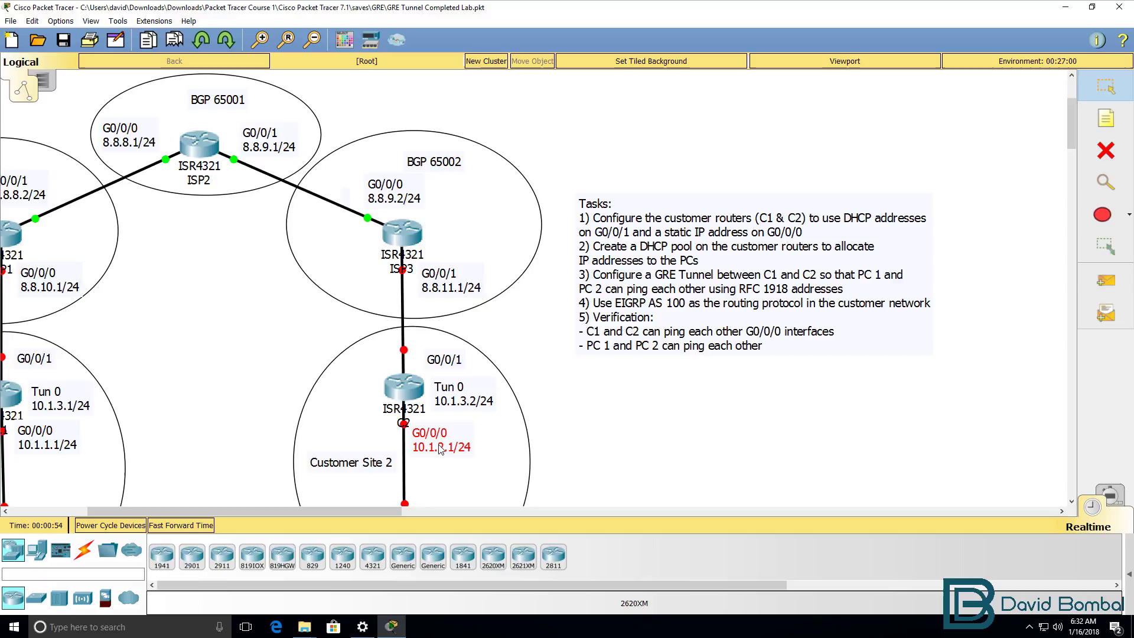
{"action": "left_click_drag", "start_coordinate": [380, 513], "coordinate": [331, 513]}
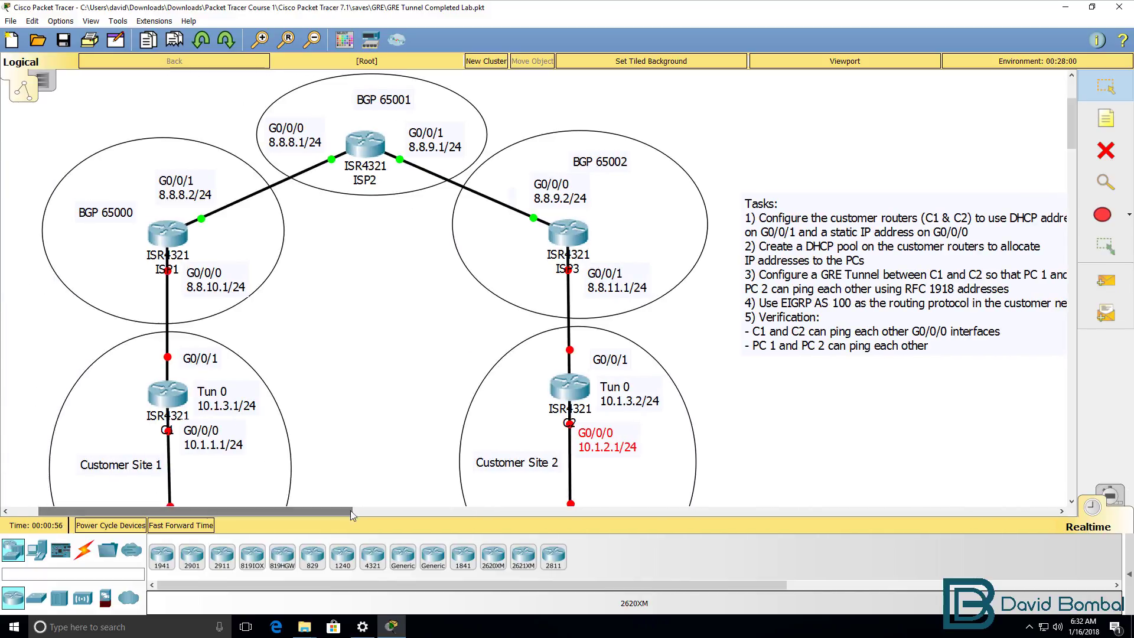
{"action": "left_click_drag", "start_coordinate": [1069, 123], "coordinate": [1070, 155]}
Open router C1's CLI and enter privileged and global configuration mode.
{"action": "left_click", "coordinate": [170, 148]}
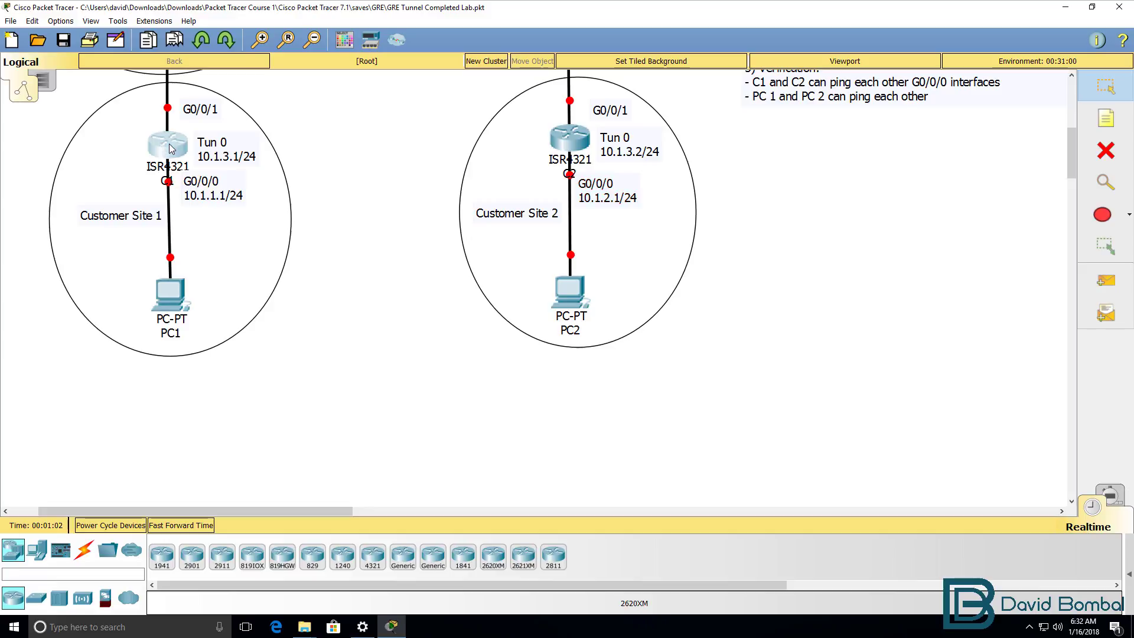
{"action": "left_click_drag", "start_coordinate": [449, 131], "coordinate": [481, 218]}
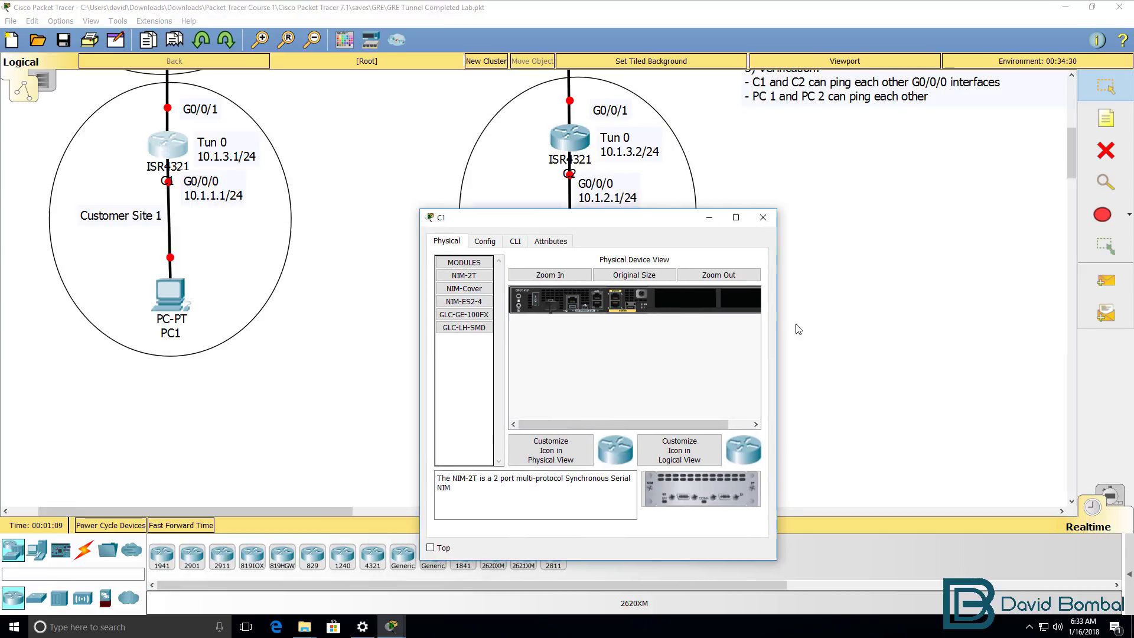
{"action": "left_click_drag", "start_coordinate": [778, 326], "coordinate": [1111, 326]}
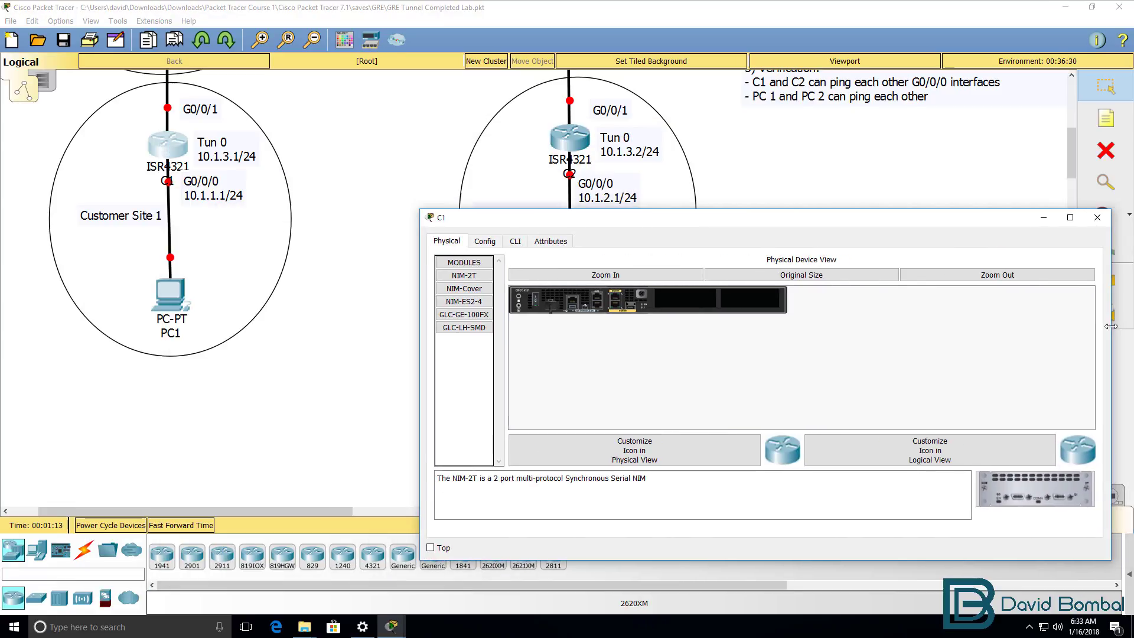
{"action": "left_click", "coordinate": [515, 241]}
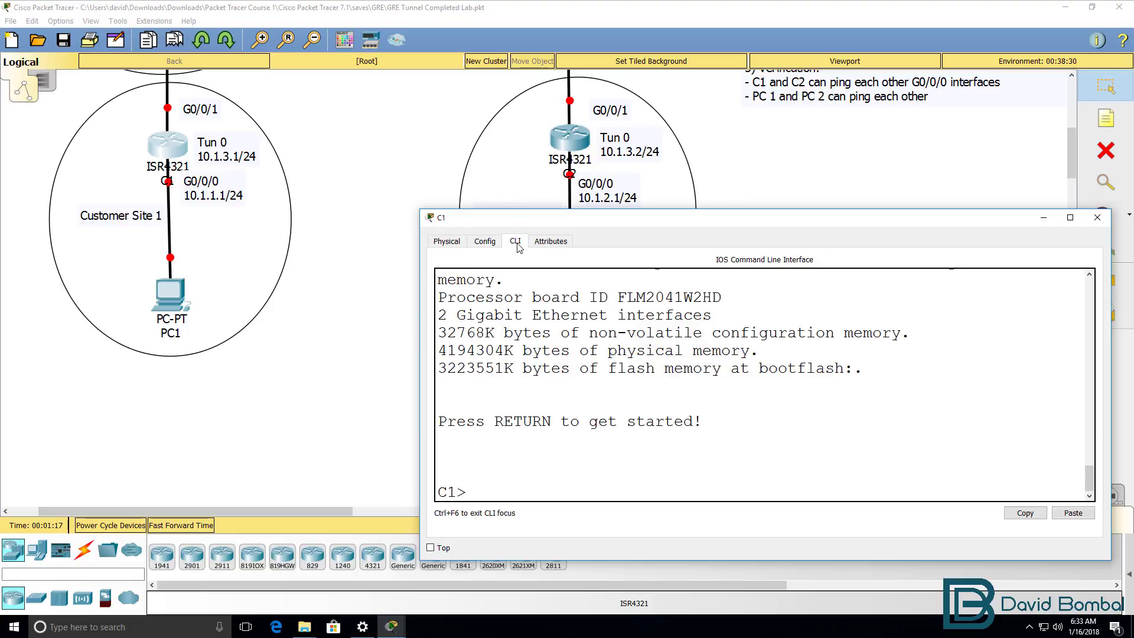
{"action": "type", "text": "en"}
{"action": "key", "text": "Return"}
{"action": "type", "text": "con"}
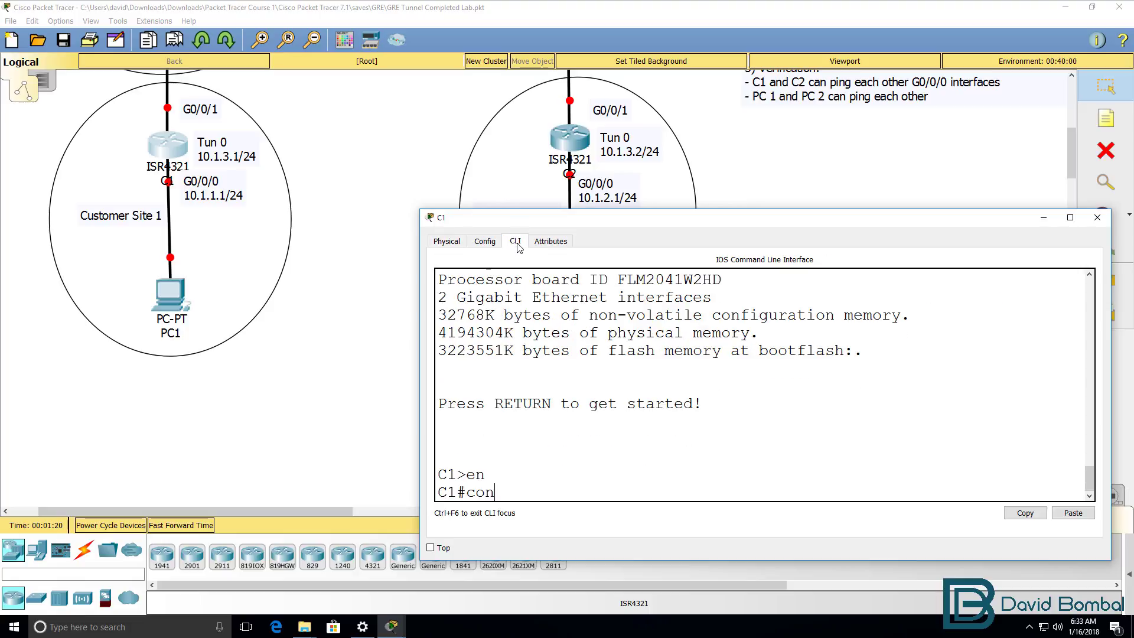
{"action": "type", "text": "f t"}
{"action": "key", "text": "Return"}
Bring C1's G0/0/1 up with ip address dhcp and note the assigned-address message.
{"action": "type", "text": "int g0/0/"}
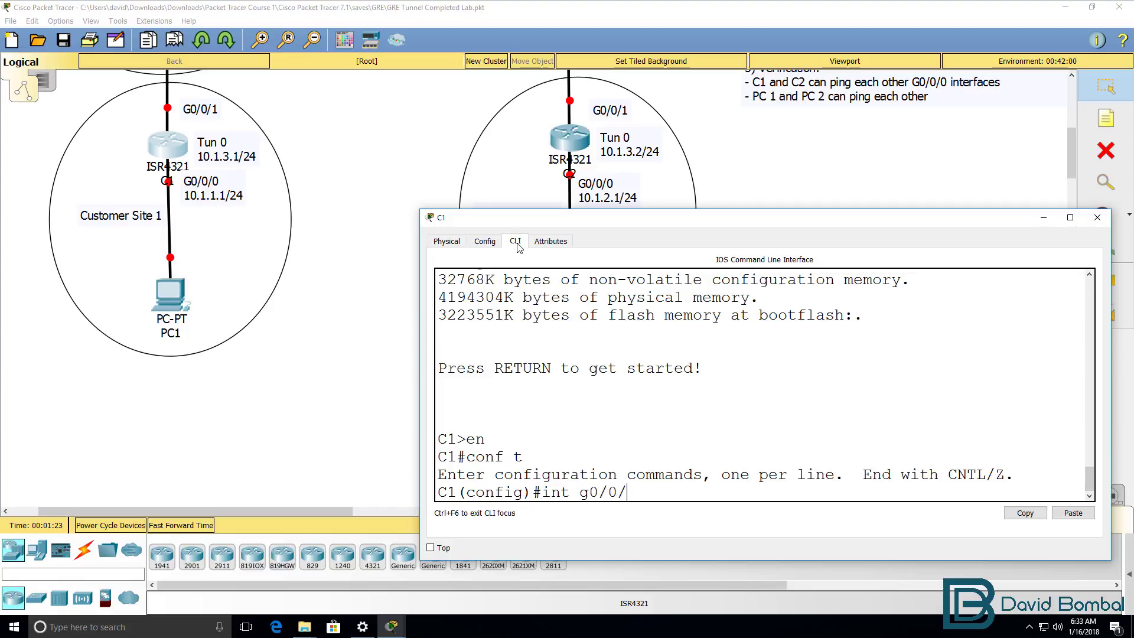
{"action": "type", "text": "1"}
{"action": "key", "text": "Return"}
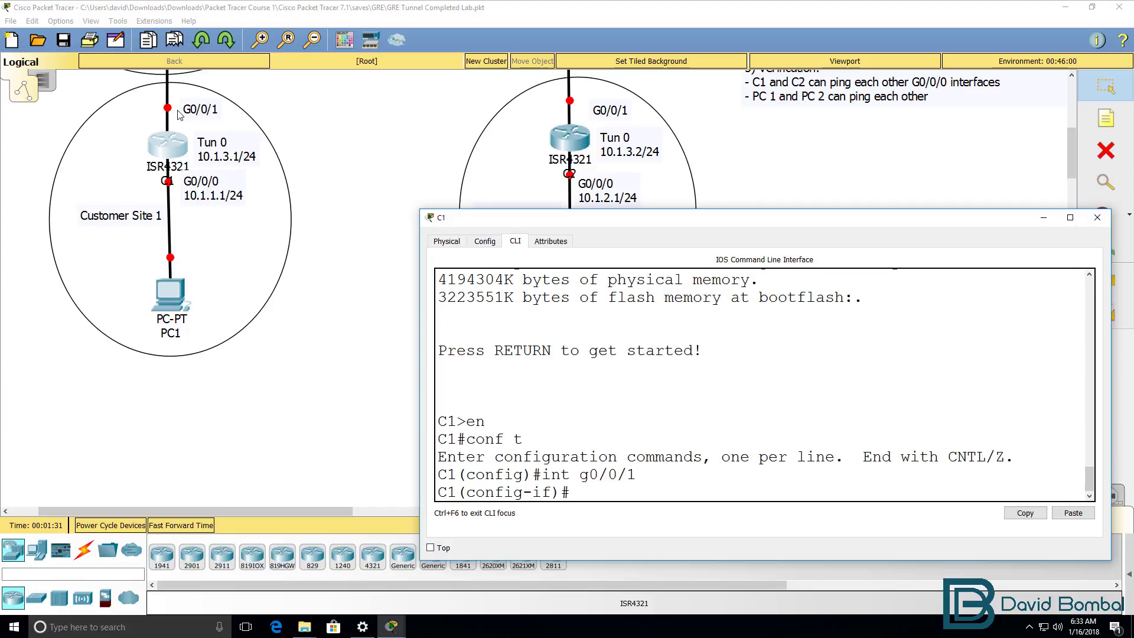
{"action": "type", "text": "s"}
{"action": "type", "text": "o shut"}
{"action": "key", "text": "Return"}
{"action": "key", "text": "Return"}
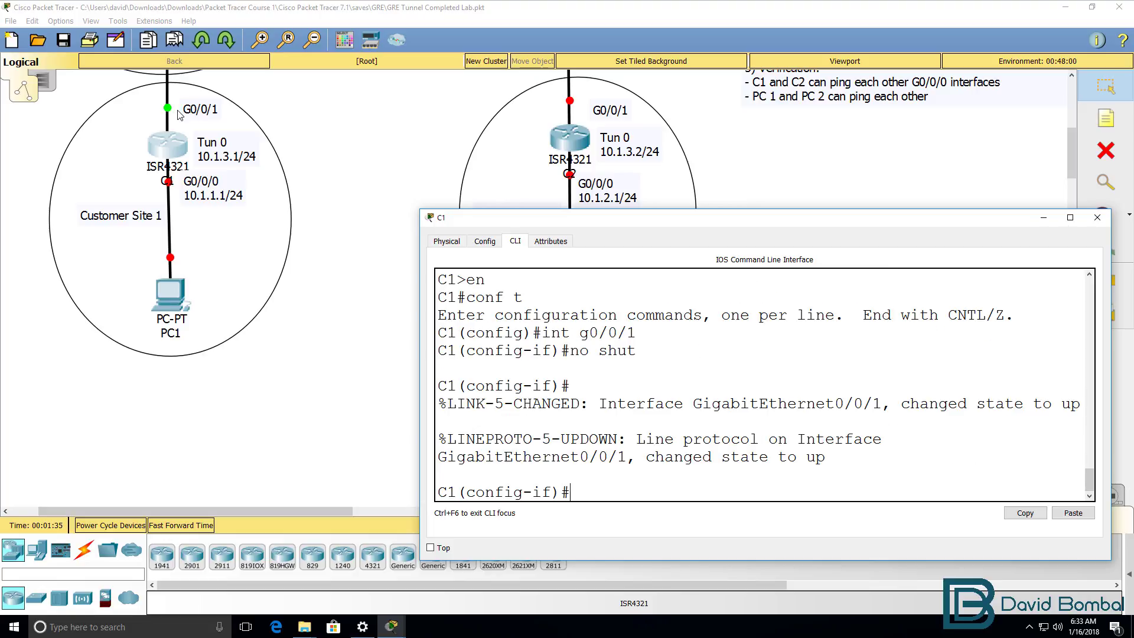
{"action": "key", "text": "Return"}
{"action": "type", "text": "ip add"}
{"action": "key", "text": "Tab"}
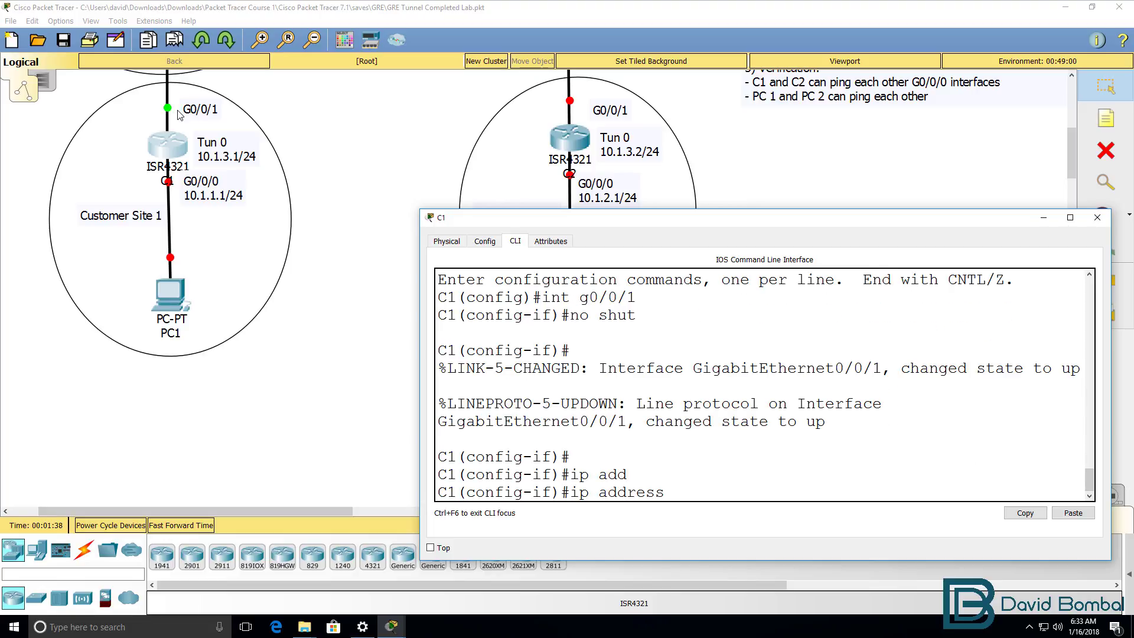
{"action": "type", "text": "dh"}
{"action": "key", "text": "Tab"}
{"action": "key", "text": "Return"}
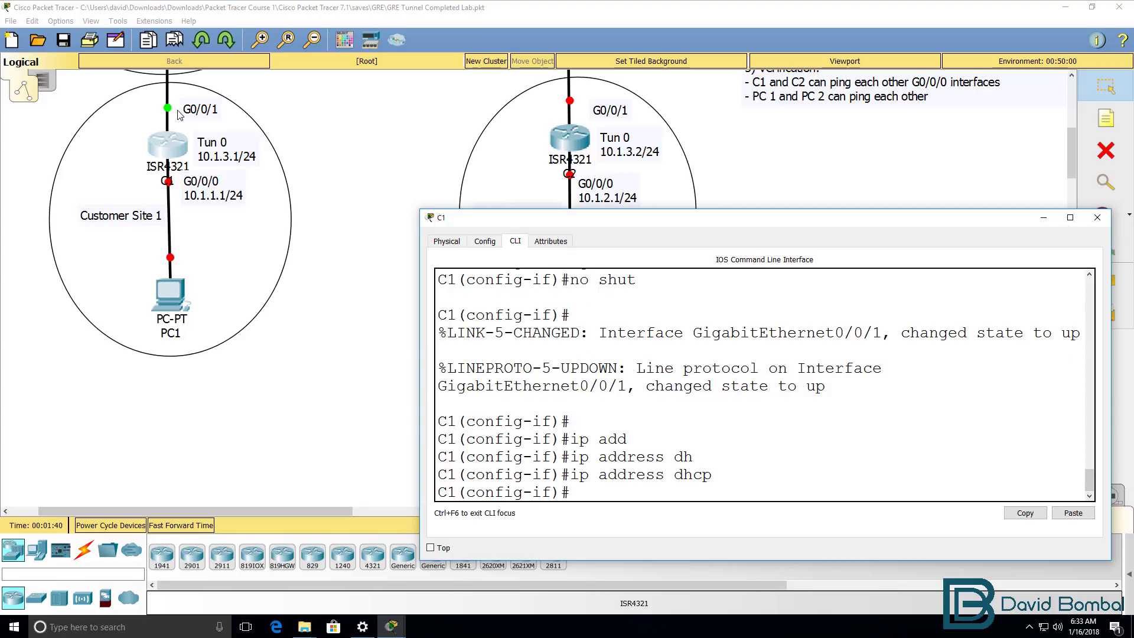
{"action": "type", "text": "i"}
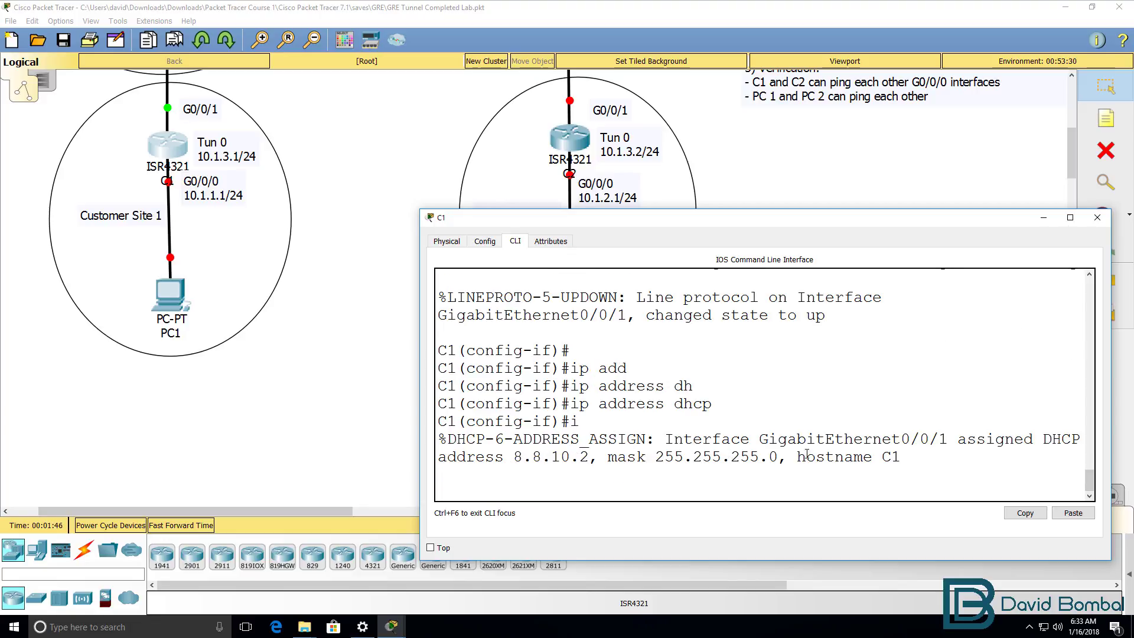
{"action": "left_click_drag", "start_coordinate": [924, 453], "coordinate": [414, 443]}
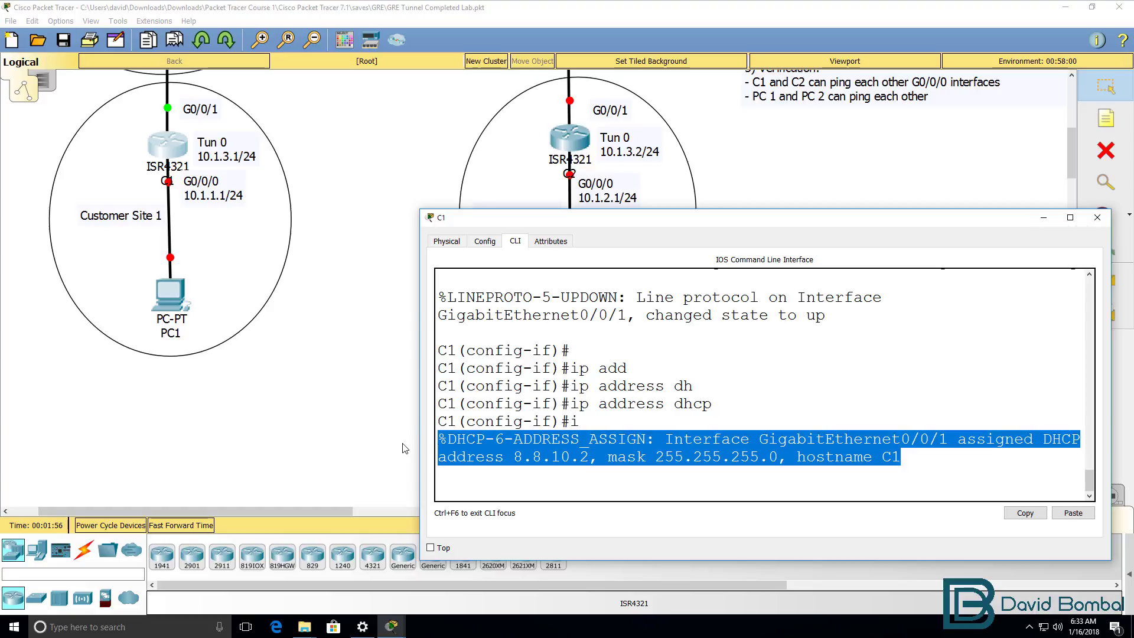
{"action": "key", "text": "Return"}
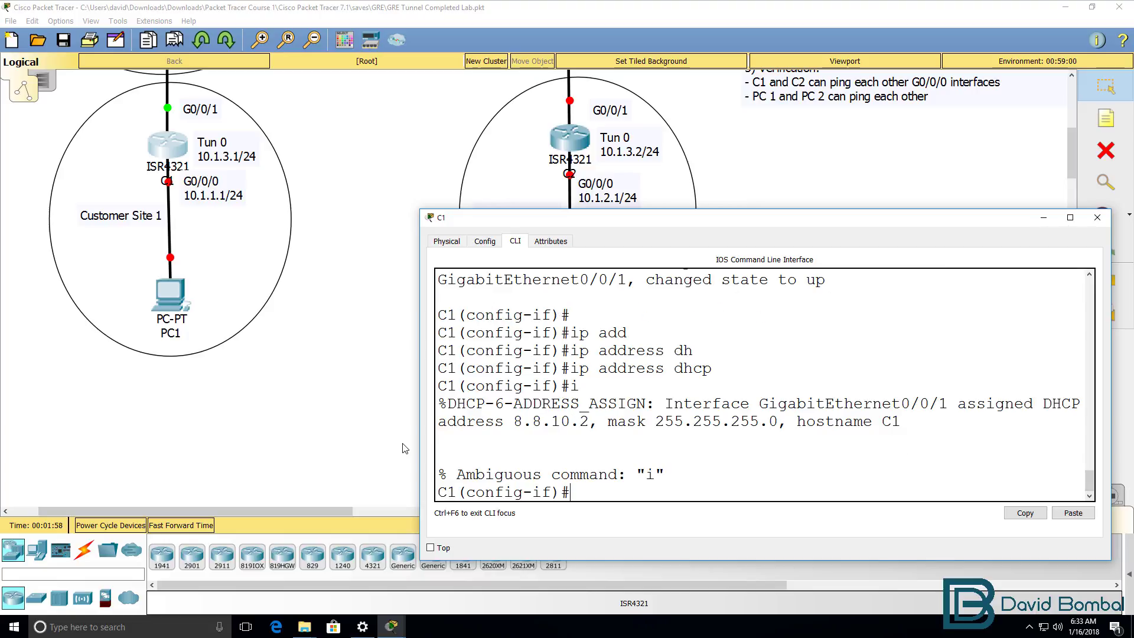
Enable C1's G0/0/0 with static address 10.1.1.1 255.255.255.0, then end configuration.
{"action": "type", "text": "int g0/0/0"}
{"action": "key", "text": "Return"}
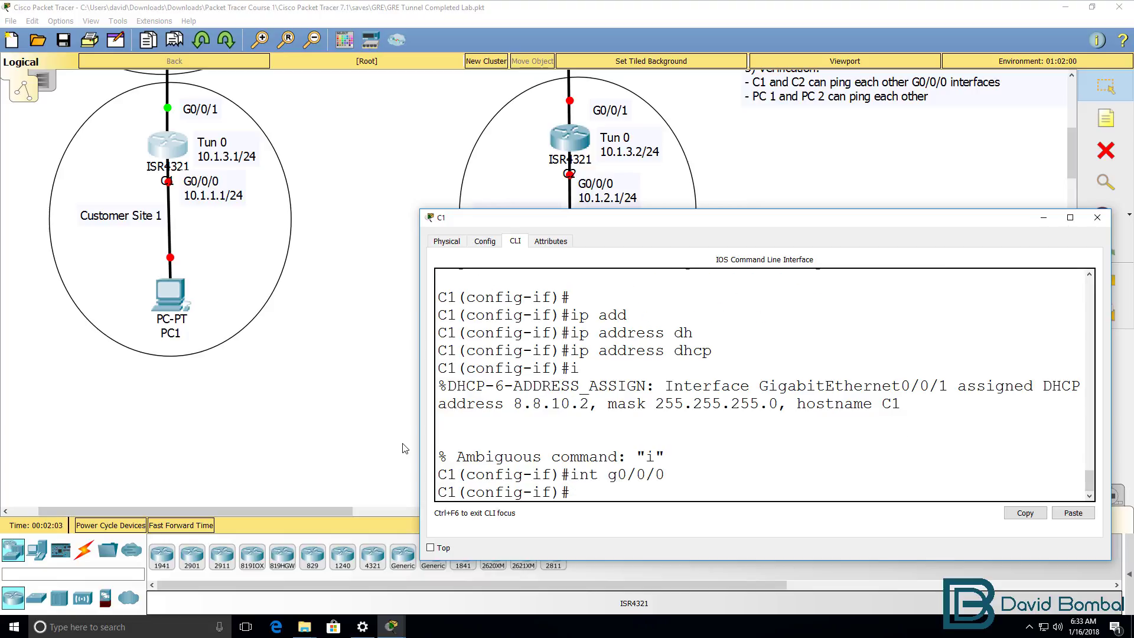
{"action": "type", "text": "no shut"}
{"action": "key", "text": "Return"}
{"action": "type", "text": "ip add"}
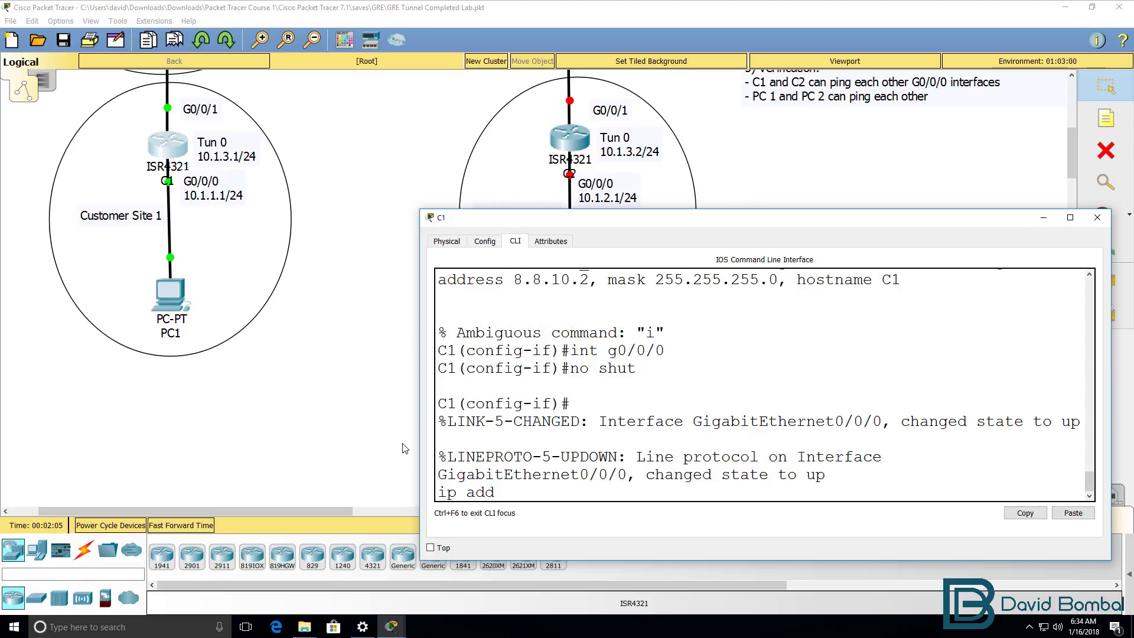
{"action": "key", "text": "Tab"}
{"action": "type", "text": "10.1.1.1 2"}
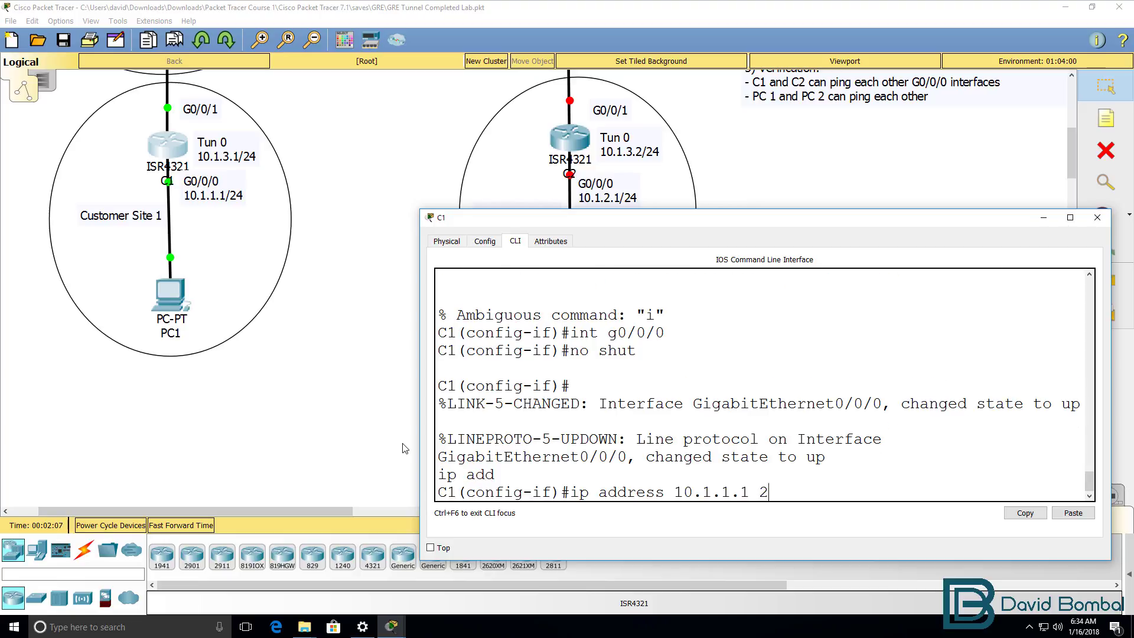
{"action": "type", "text": "55.255.255.0"}
{"action": "key", "text": "Return"}
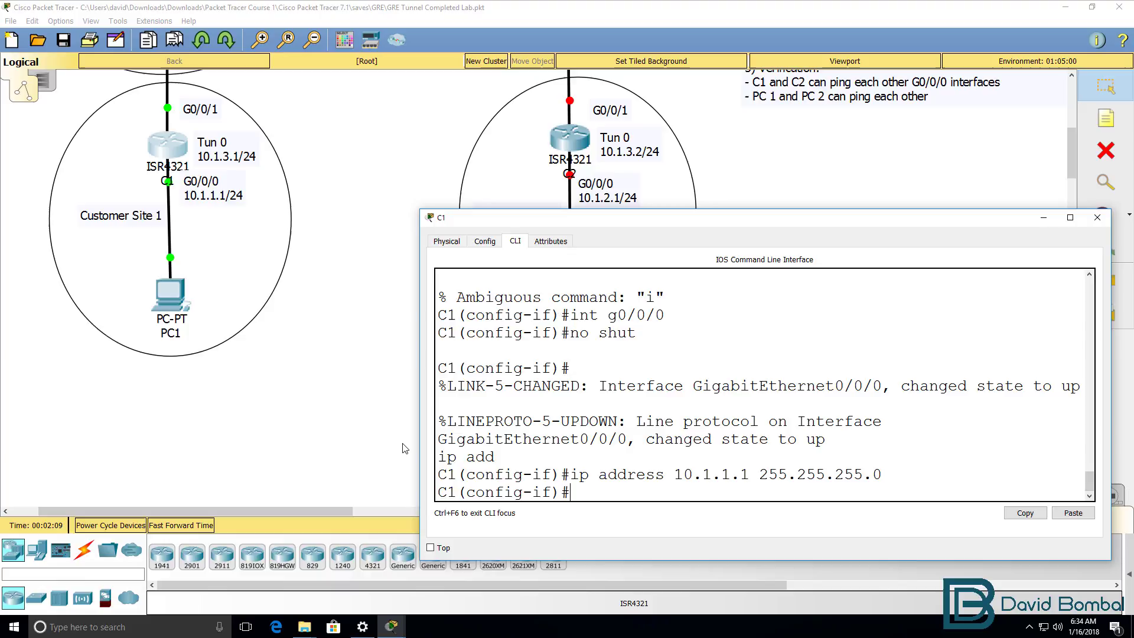
{"action": "type", "text": "end"}
{"action": "key", "text": "Return"}
{"action": "key", "text": "Return"}
{"action": "key", "text": "Return"}
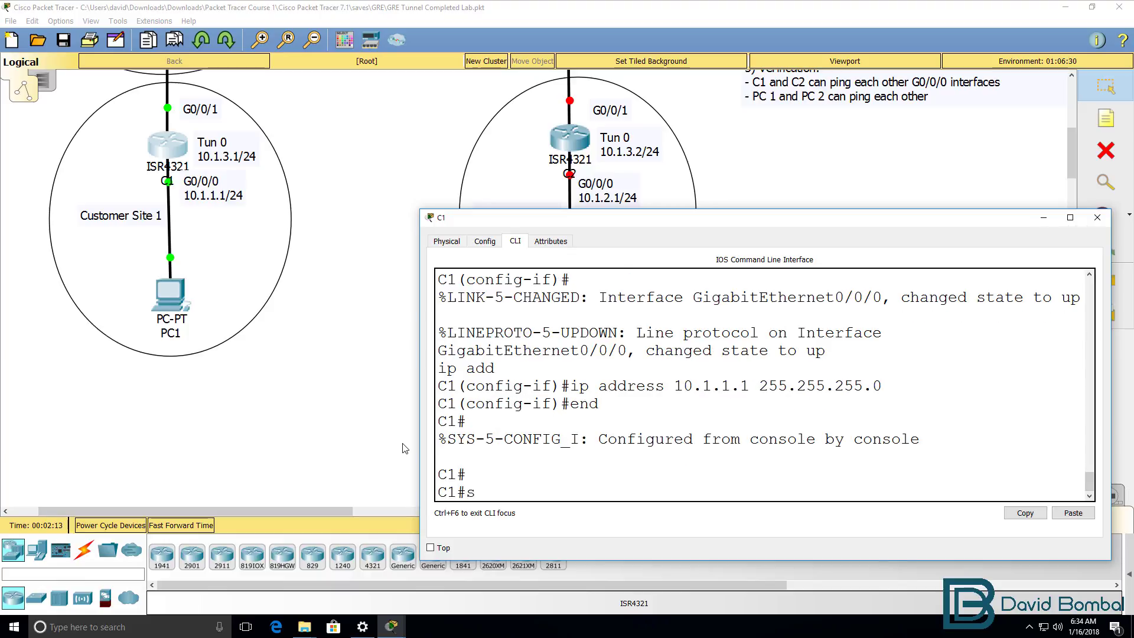
Run show ip int brief on C1, highlighting G0/0/0 manual 10.1.1.1 and G0/0/1 DHCP 8.8.10.2.
{"action": "type", "text": "sh ip int brief"}
{"action": "key", "text": "Return"}
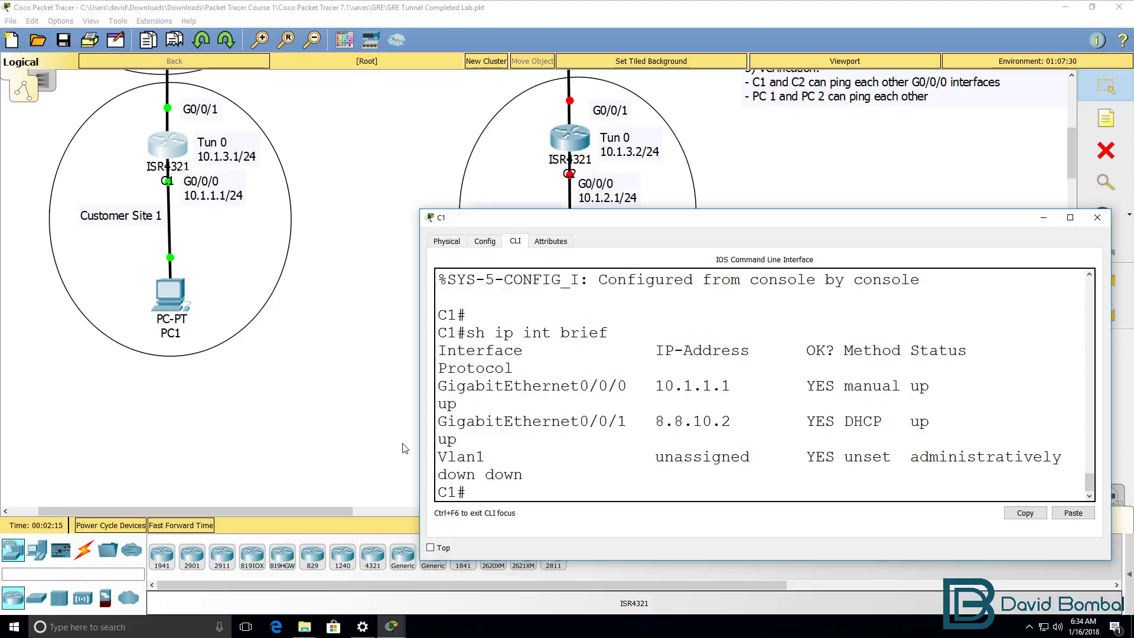
{"action": "left_click_drag", "start_coordinate": [416, 429], "coordinate": [292, 430]}
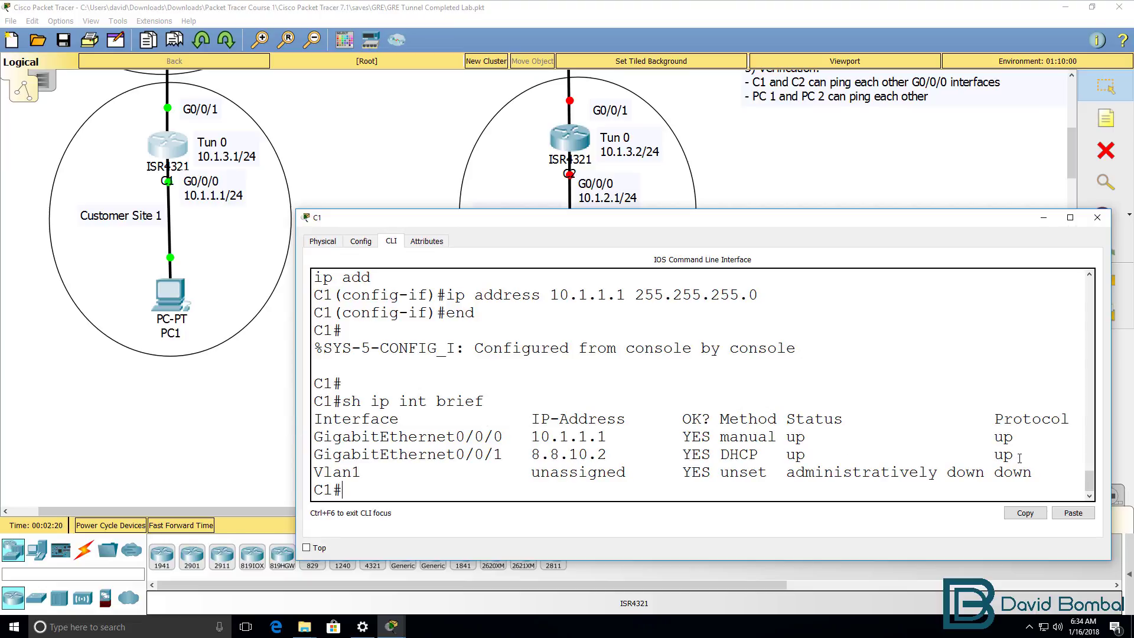
{"action": "left_click_drag", "start_coordinate": [1019, 458], "coordinate": [323, 437]}
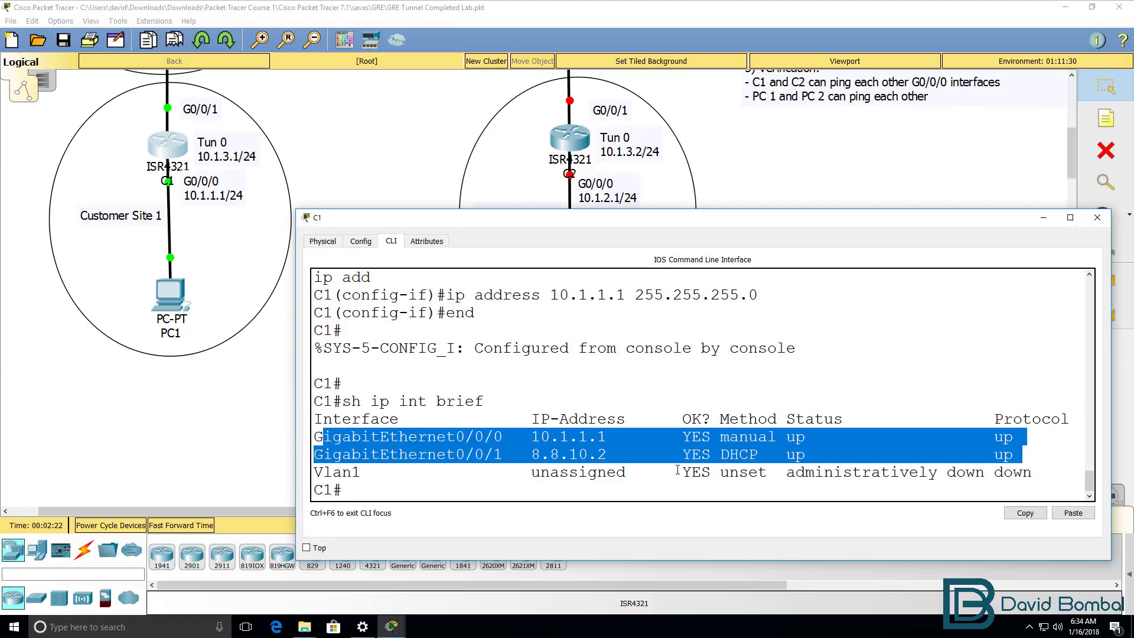
{"action": "left_click_drag", "start_coordinate": [616, 455], "coordinate": [273, 450]}
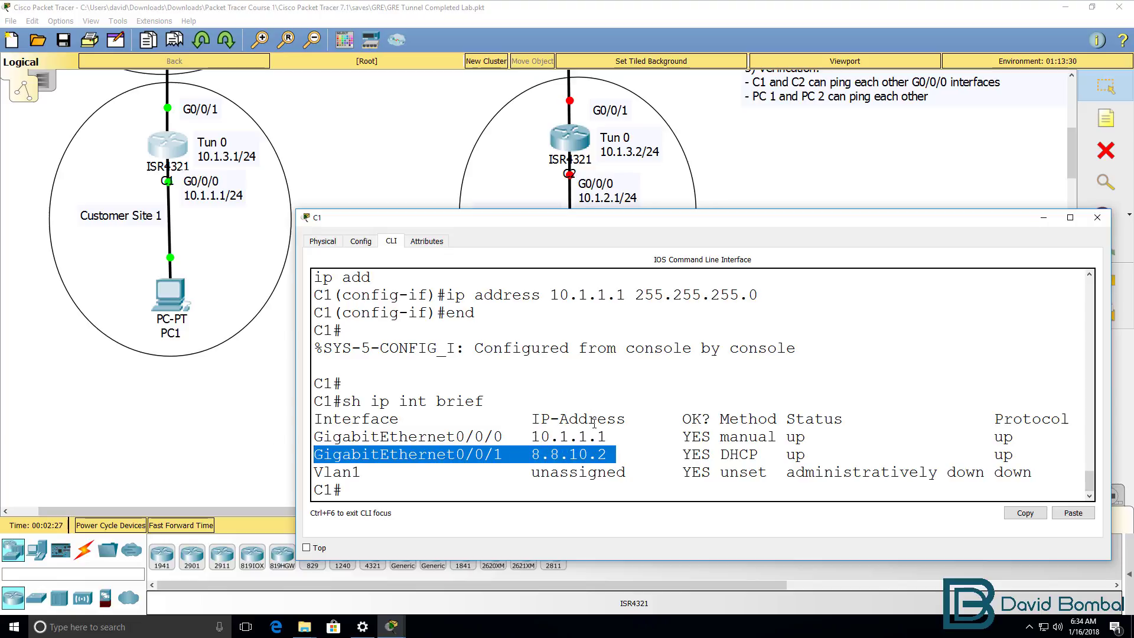
{"action": "left_click_drag", "start_coordinate": [616, 437], "coordinate": [323, 429]}
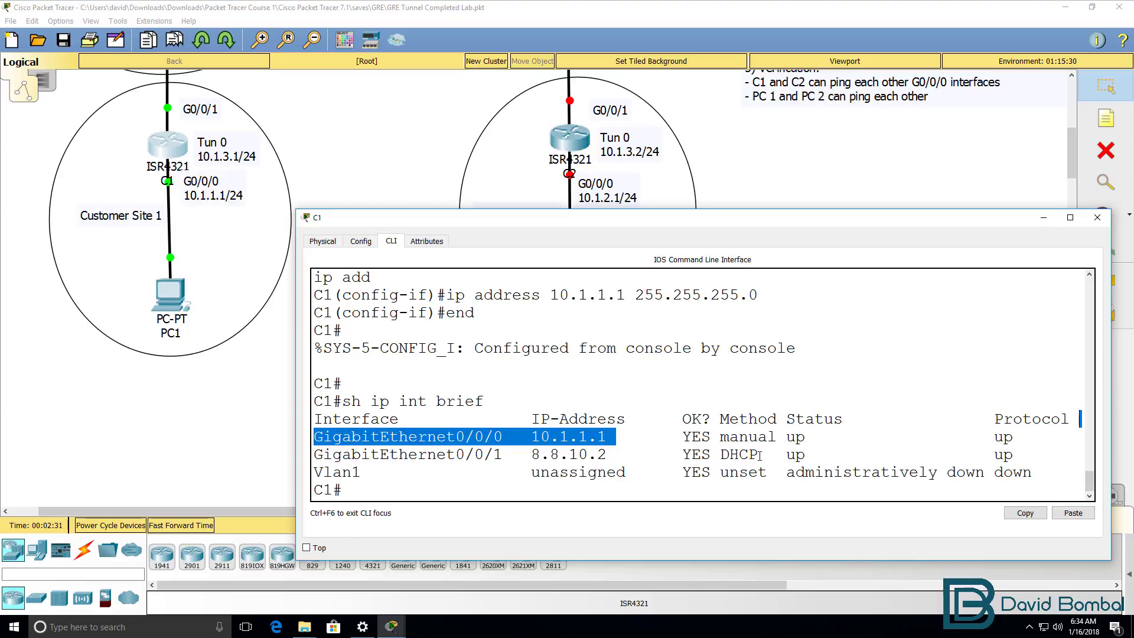
{"action": "left_click_drag", "start_coordinate": [758, 455], "coordinate": [712, 437]}
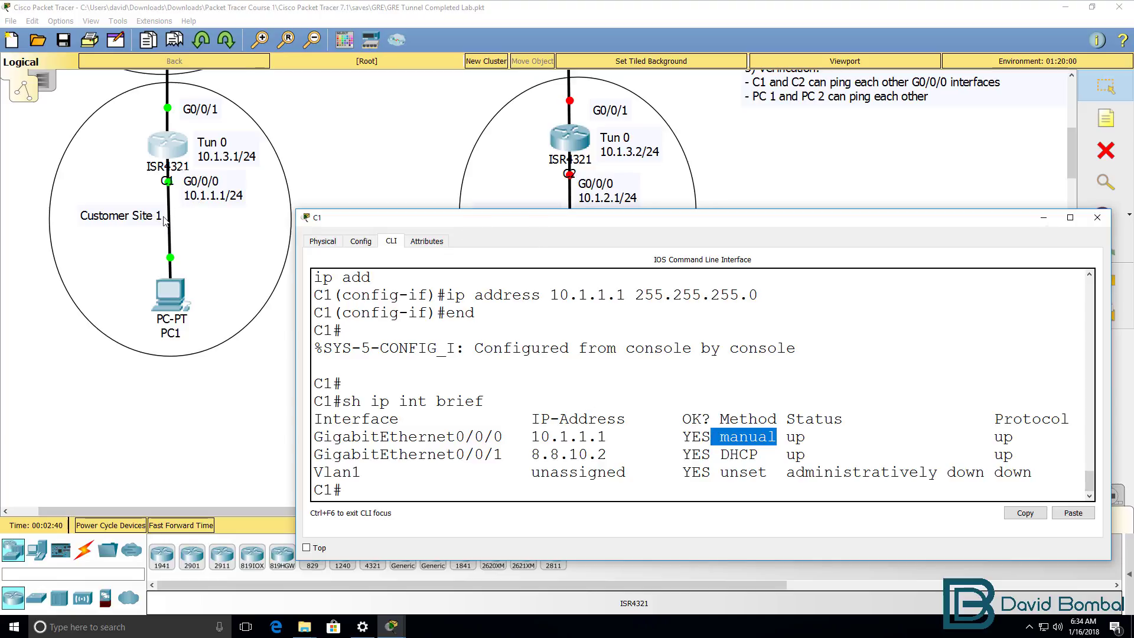
{"action": "left_click_drag", "start_coordinate": [609, 438], "coordinate": [529, 437]}
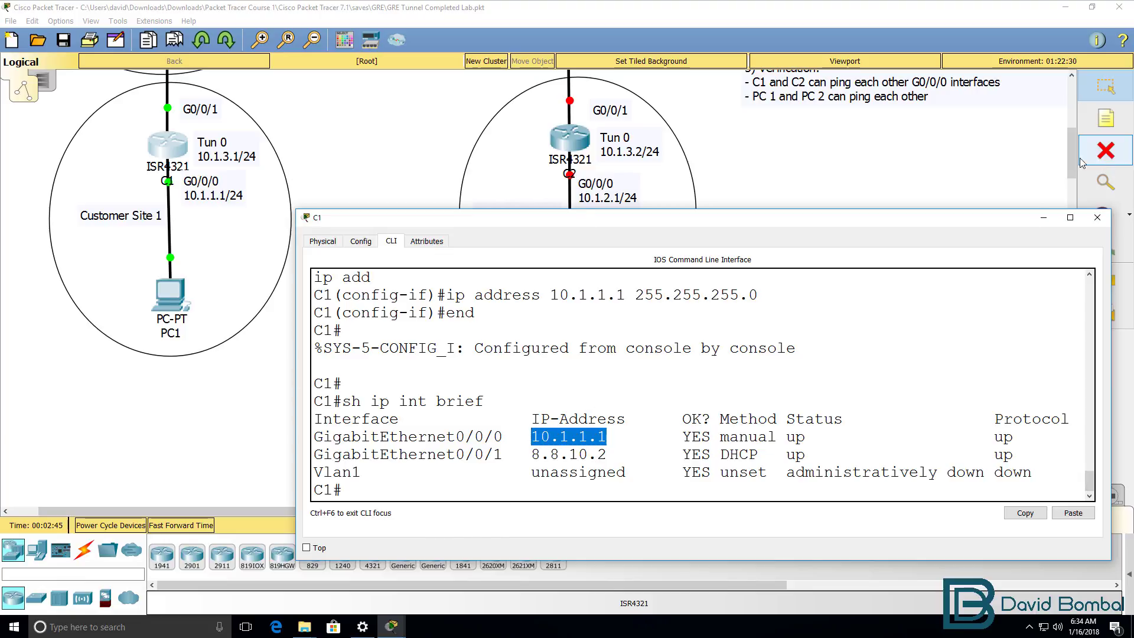
On ISP1's CLI, enable and show the DHCP binding for leased address 8.8.10.2.
{"action": "left_click_drag", "start_coordinate": [1070, 156], "coordinate": [1068, 137]}
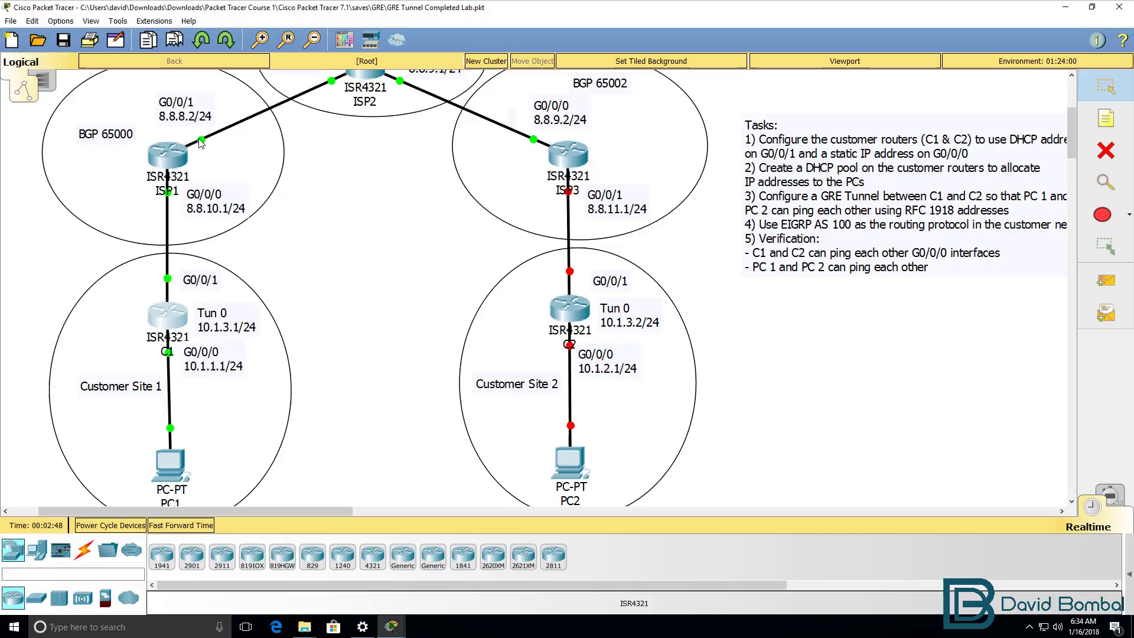
{"action": "left_click", "coordinate": [168, 155]}
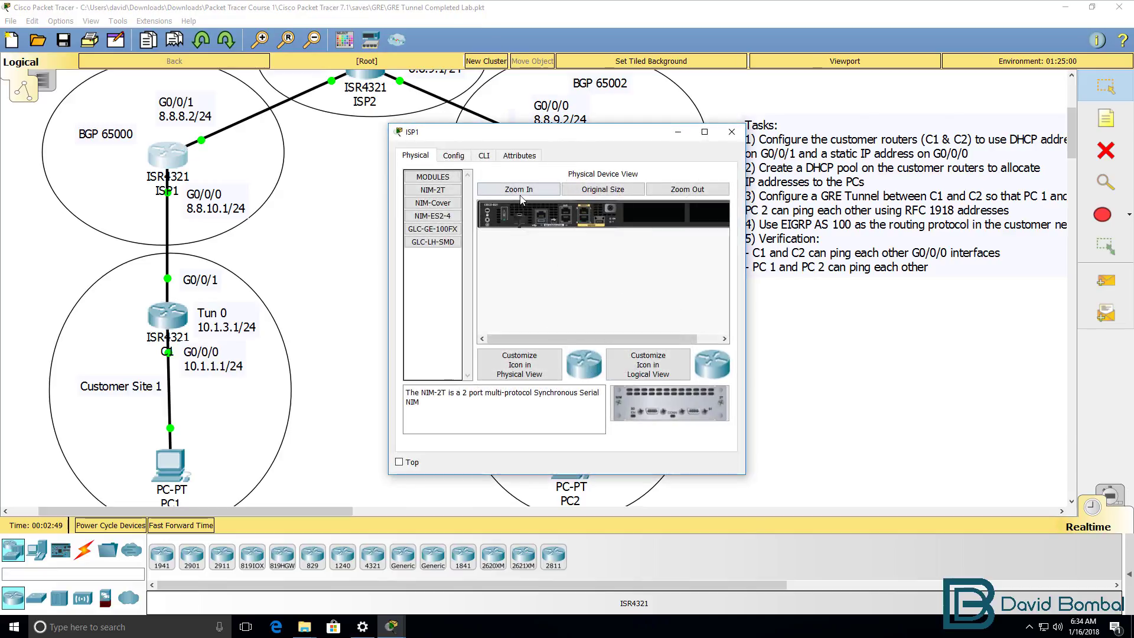
{"action": "left_click", "coordinate": [485, 155]}
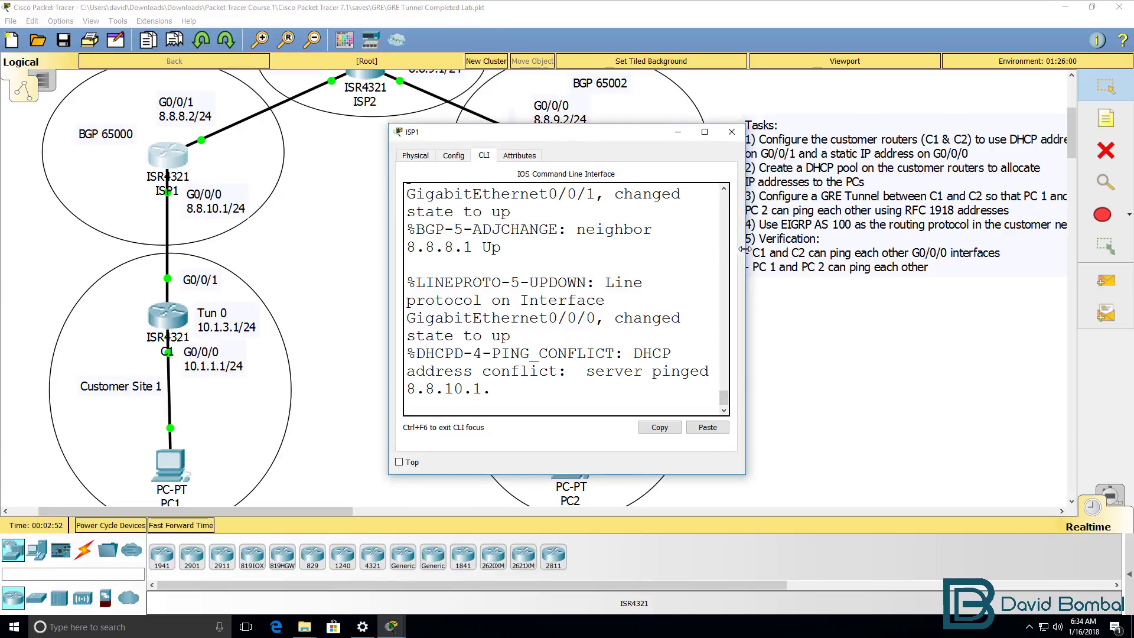
{"action": "left_click_drag", "start_coordinate": [743, 253], "coordinate": [1130, 272]}
{"action": "key", "text": "Return"}
{"action": "key", "text": "Return"}
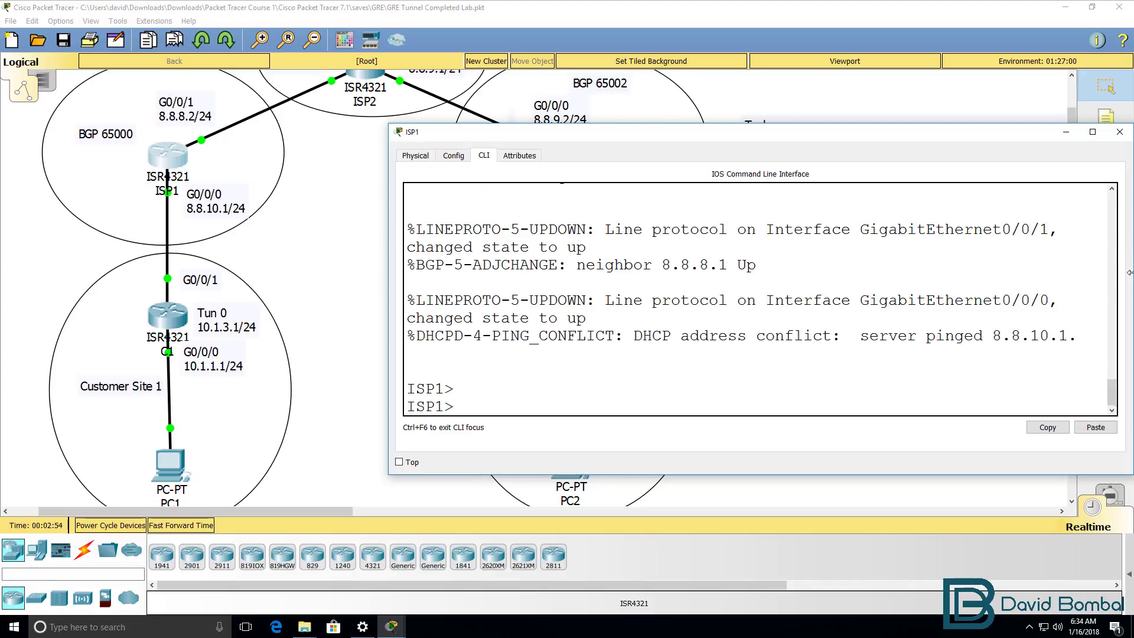
{"action": "type", "text": "en"}
{"action": "key", "text": "Return"}
{"action": "type", "text": "sh ip dh"}
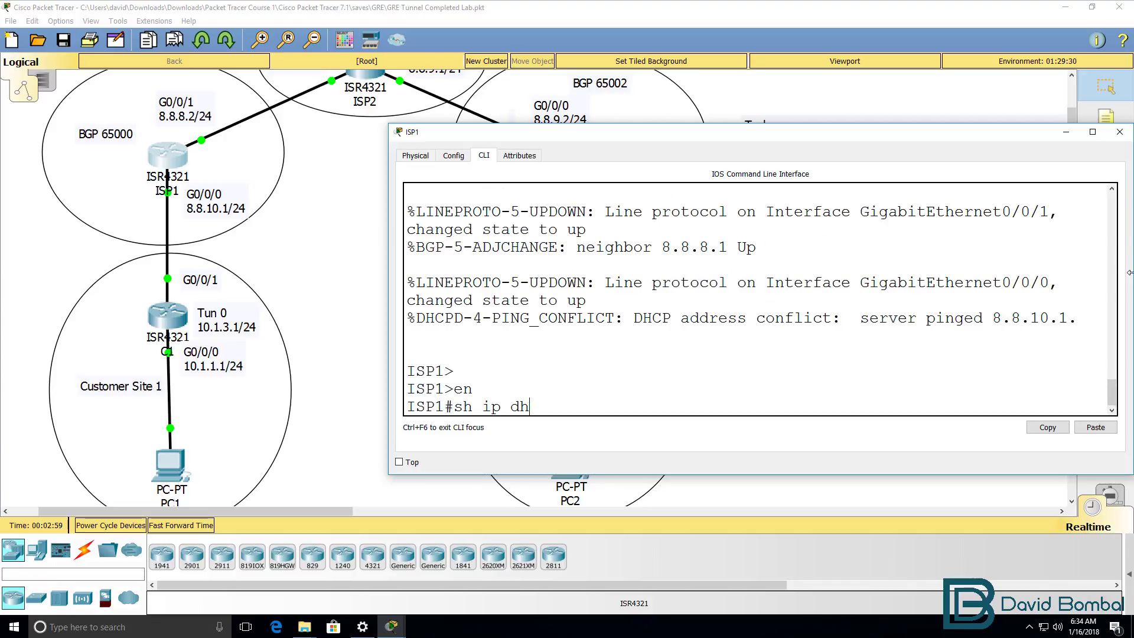
{"action": "key", "text": "Tab"}
{"action": "type", "text": "bi"}
{"action": "key", "text": "Tab"}
{"action": "key", "text": "Return"}
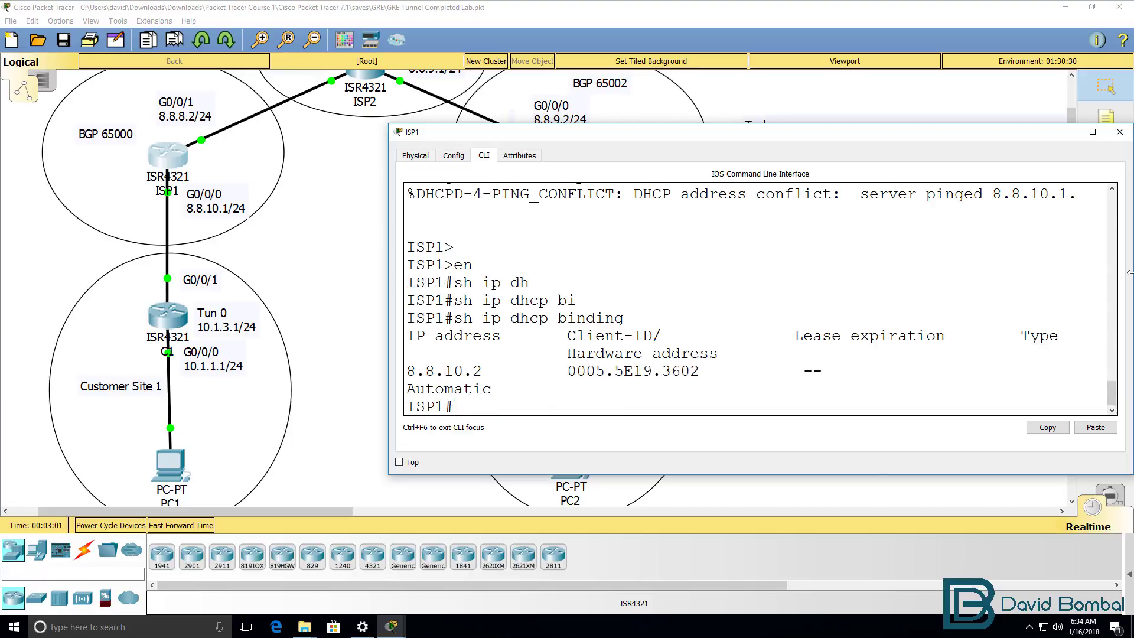
{"action": "left_click_drag", "start_coordinate": [521, 372], "coordinate": [295, 377]}
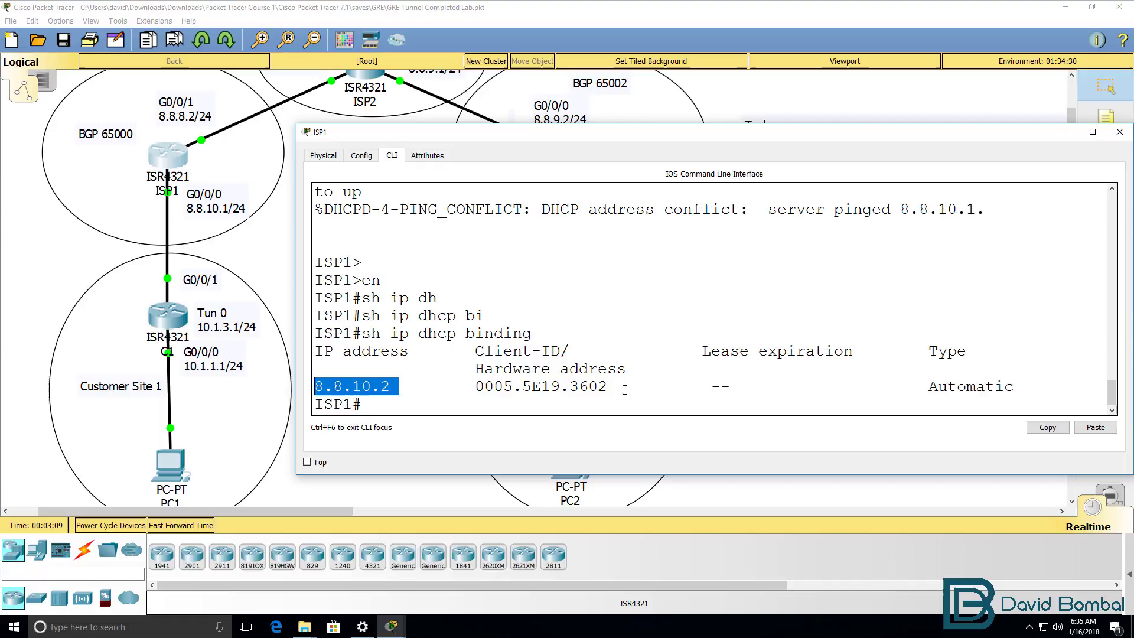
{"action": "left_click_drag", "start_coordinate": [618, 386], "coordinate": [472, 387]}
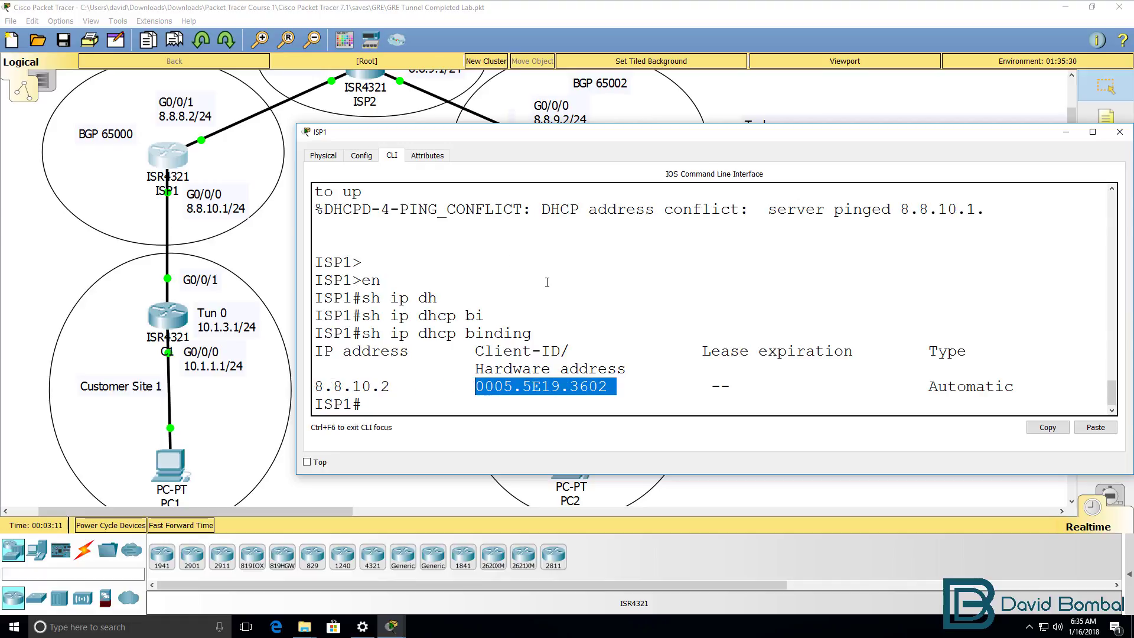
Review ISP1's running-config DHCP pool network and its interface address 8.8.10.1.
{"action": "scroll", "coordinate": [547, 282], "scroll_direction": "up", "scroll_amount": 1}
{"action": "left_click_drag", "start_coordinate": [985, 246], "coordinate": [287, 241]}
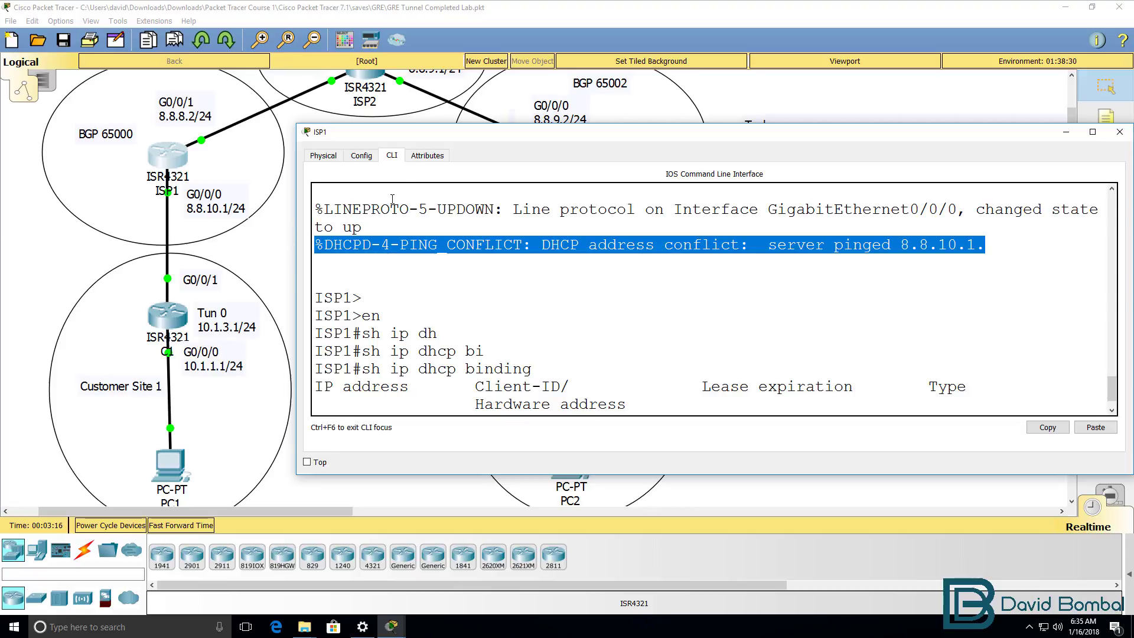
{"action": "left_click_drag", "start_coordinate": [462, 140], "coordinate": [490, 211]}
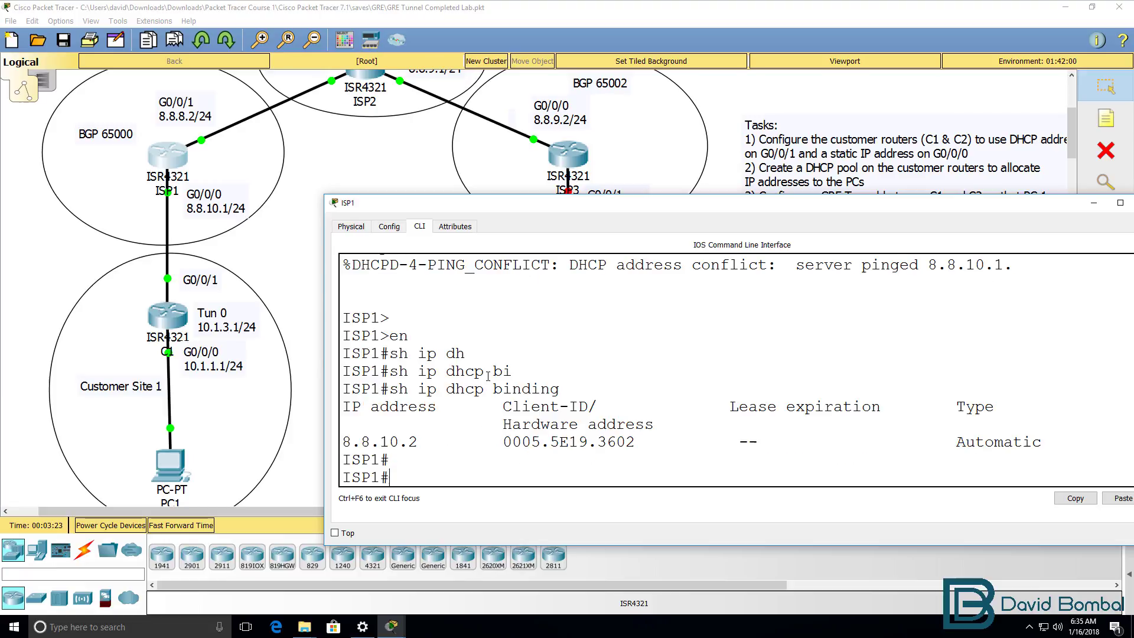
{"action": "type", "text": "sh run"}
{"action": "key", "text": "Return"}
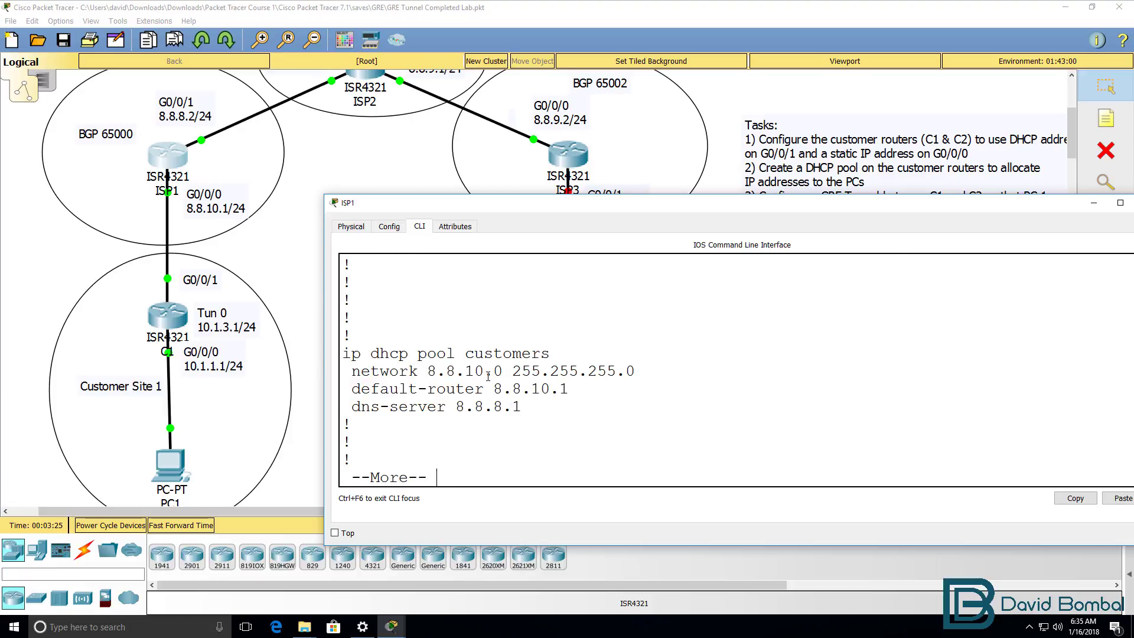
{"action": "left_click_drag", "start_coordinate": [663, 371], "coordinate": [283, 375]}
{"action": "type", "text": "shs"}
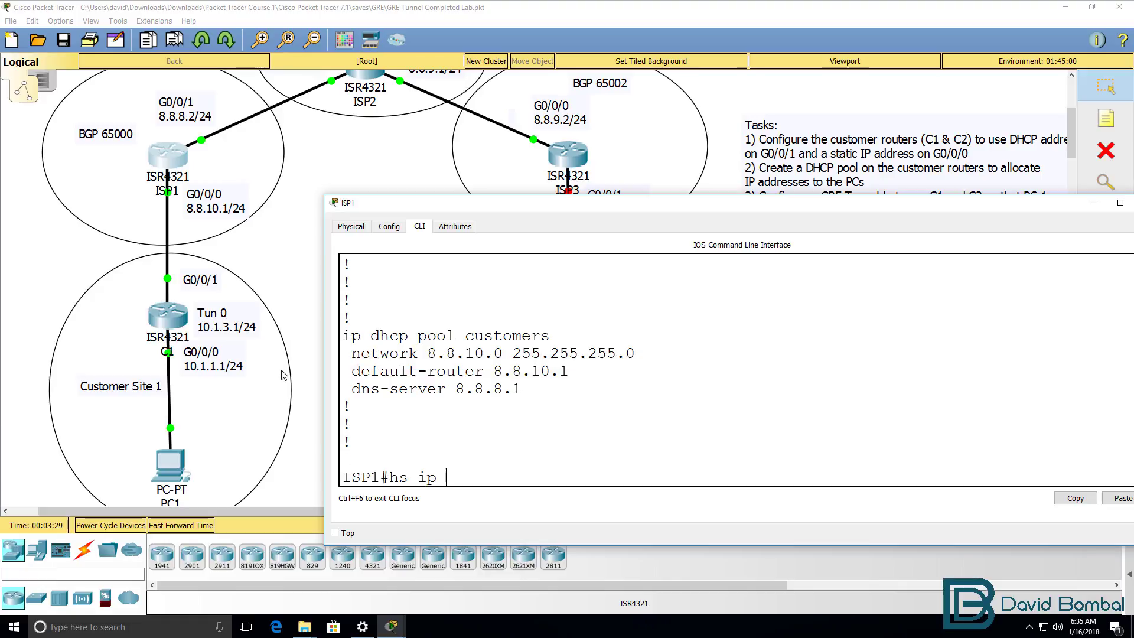
{"action": "type", "text": "h ip int brief"}
{"action": "key", "text": "Return"}
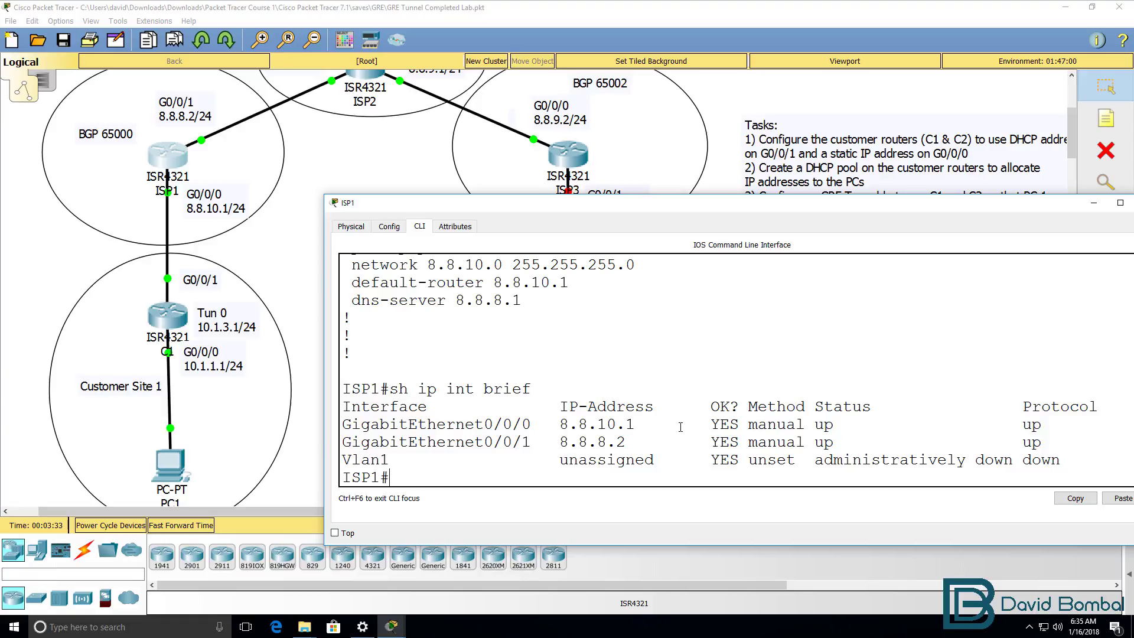
{"action": "left_click_drag", "start_coordinate": [680, 427], "coordinate": [559, 425]}
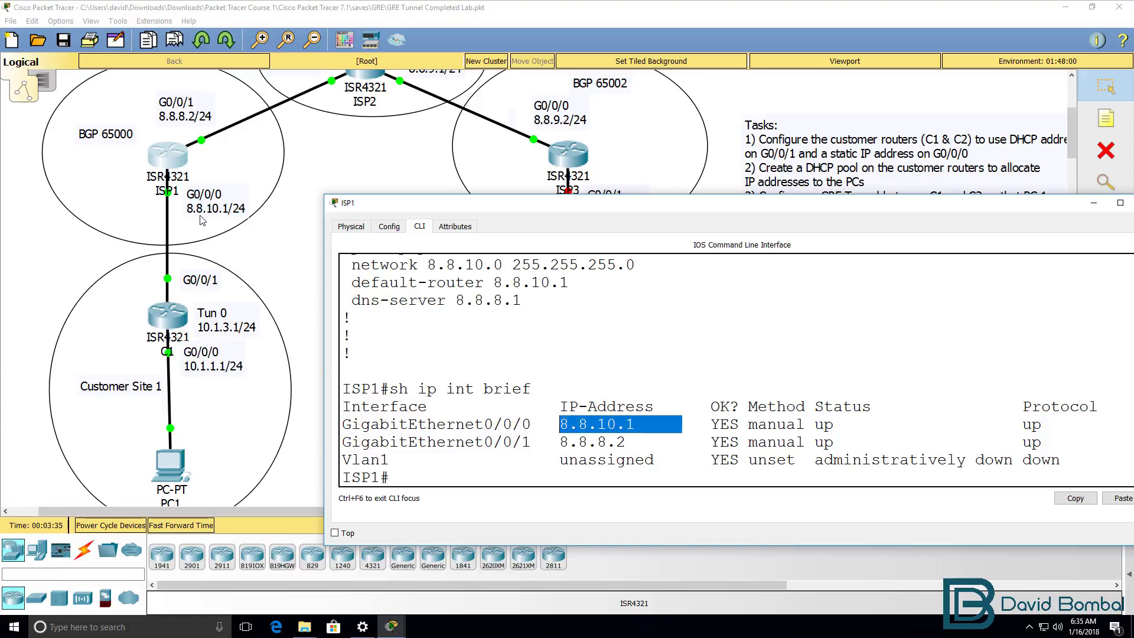
Rerun show ip dhcp binding on ISP1 to confirm 8.8.10.2 is leased.
{"action": "left_click", "coordinate": [647, 381]}
{"action": "type", "text": "sh"}
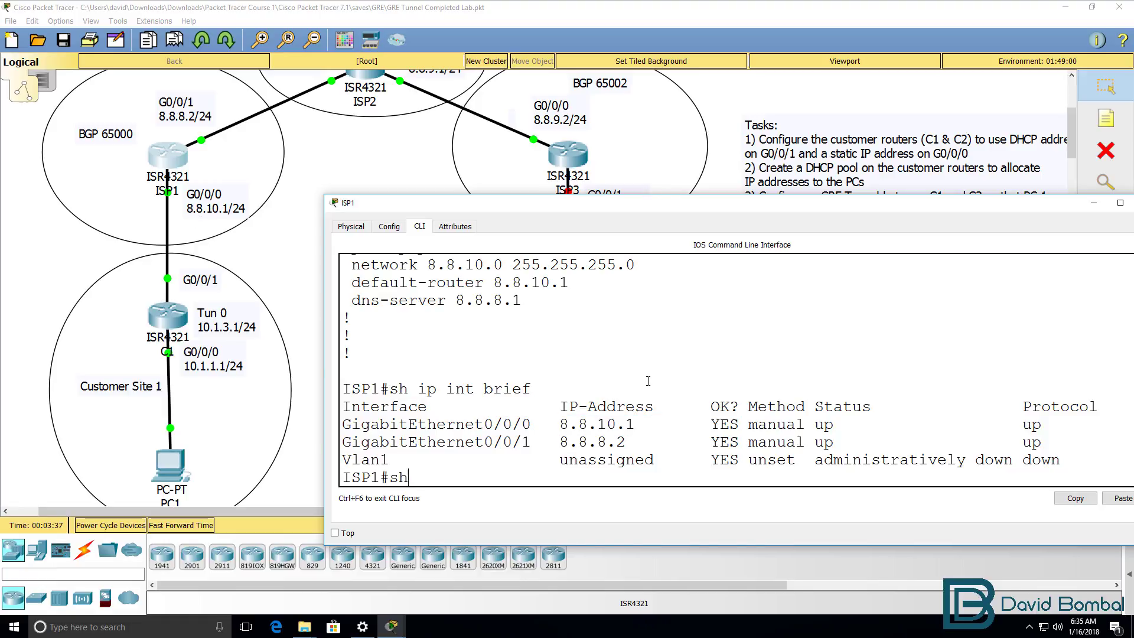
{"action": "type", "text": " ip dh"}
{"action": "key", "text": "Tab"}
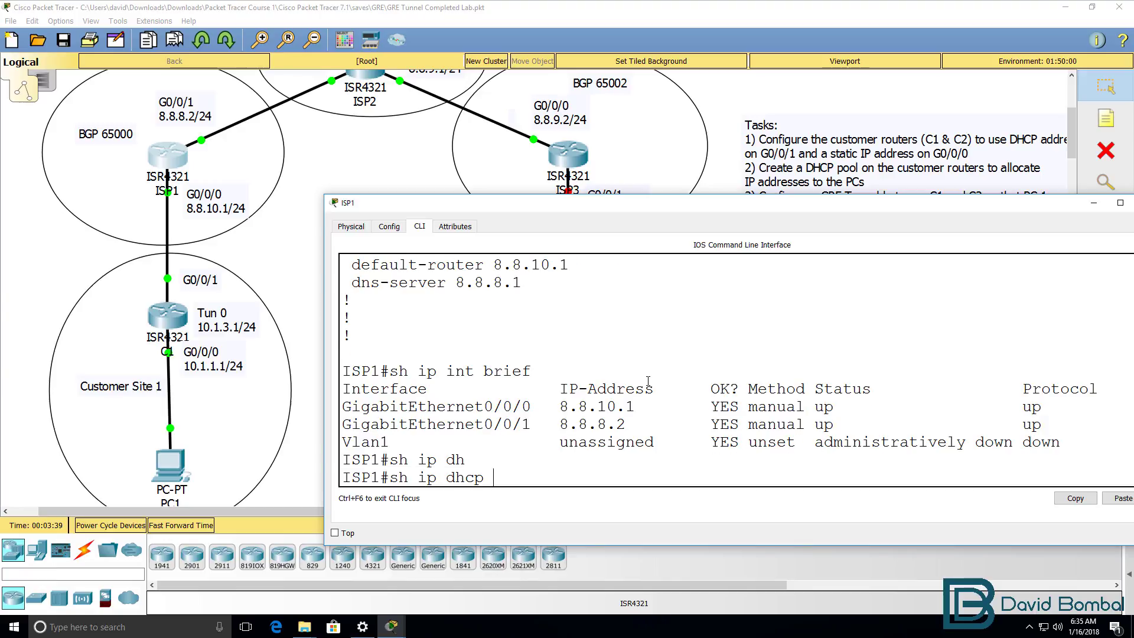
{"action": "type", "text": "bi"}
{"action": "key", "text": "Tab"}
{"action": "key", "text": "Return"}
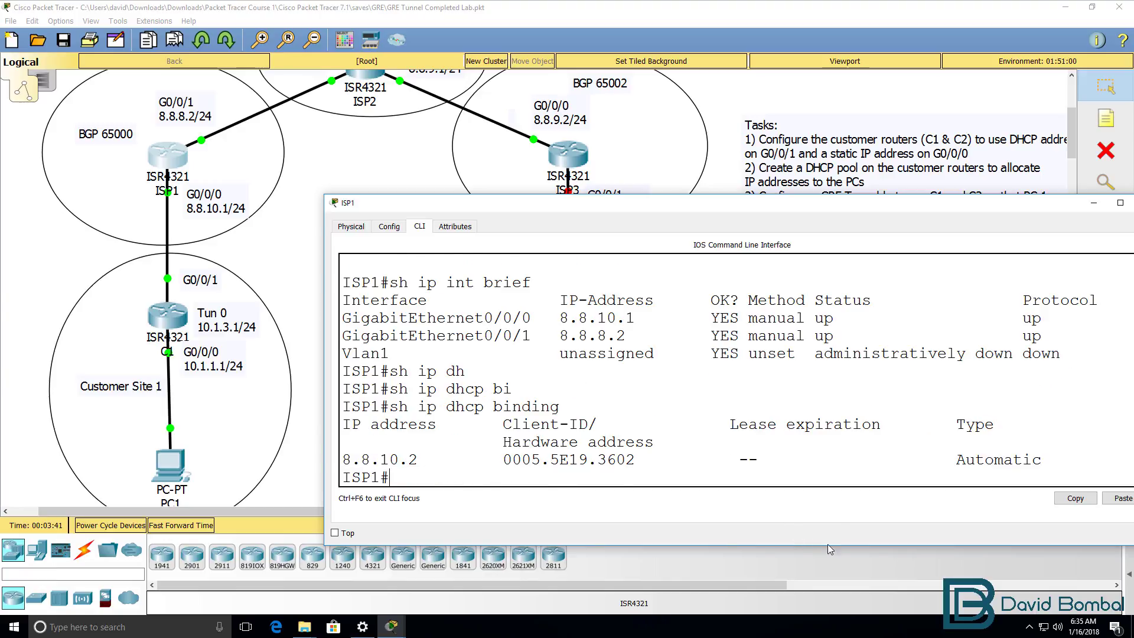
{"action": "left_click_drag", "start_coordinate": [436, 465], "coordinate": [331, 461]}
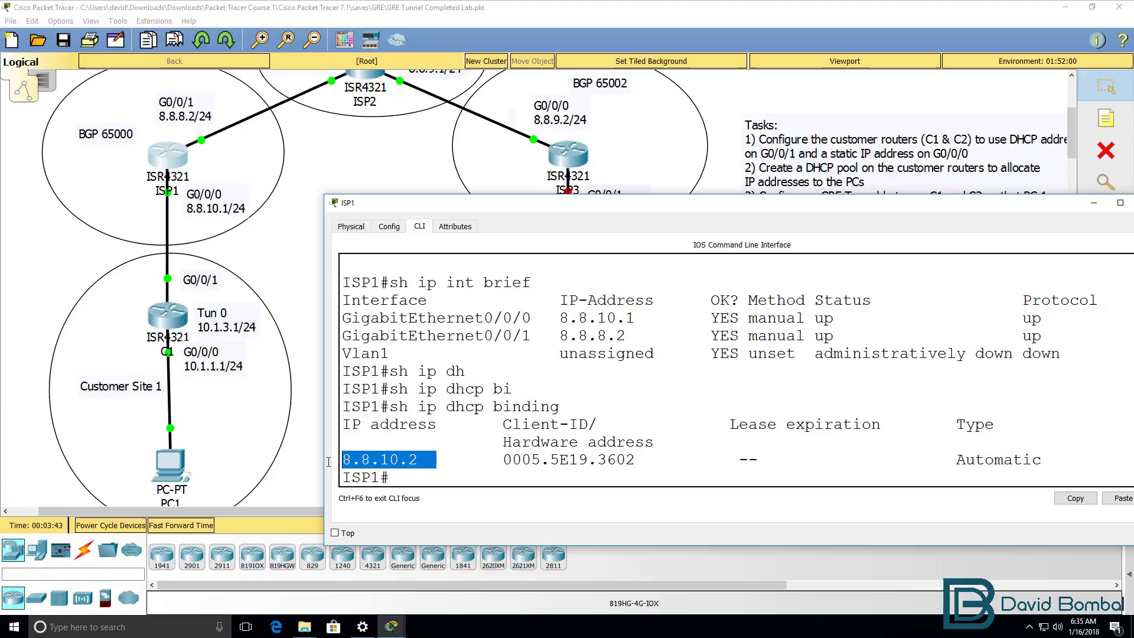
Recheck C1's DHCP address 8.8.10.2, then ping ISP1 at 8.8.10.1 (80 percent success).
{"action": "left_click", "coordinate": [591, 18]}
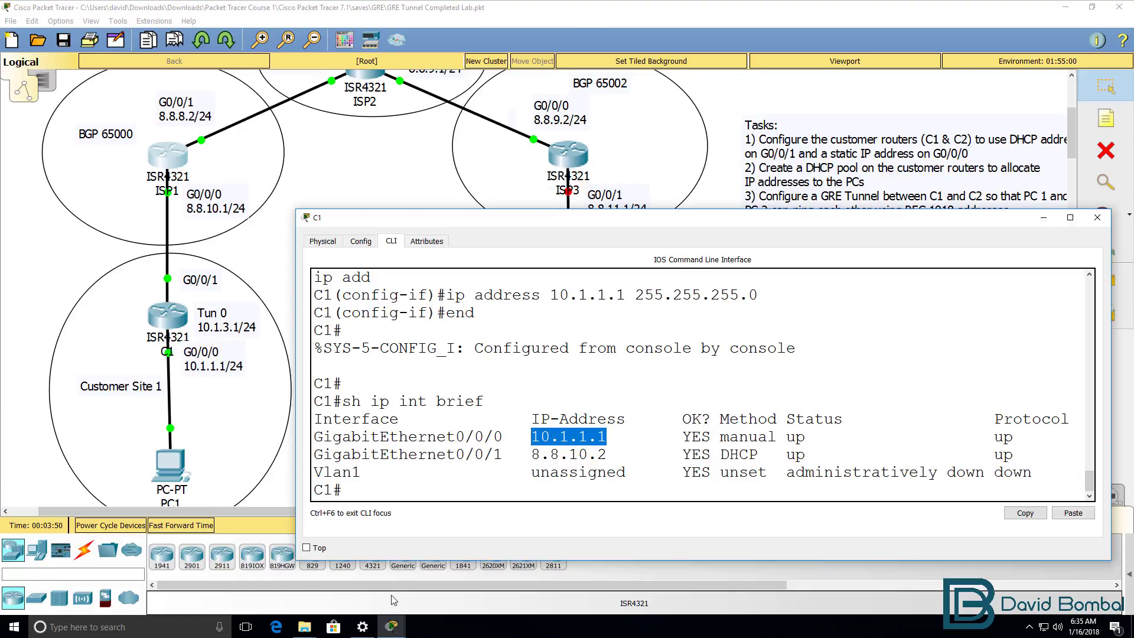
{"action": "key", "text": "Up"}
{"action": "key", "text": "Return"}
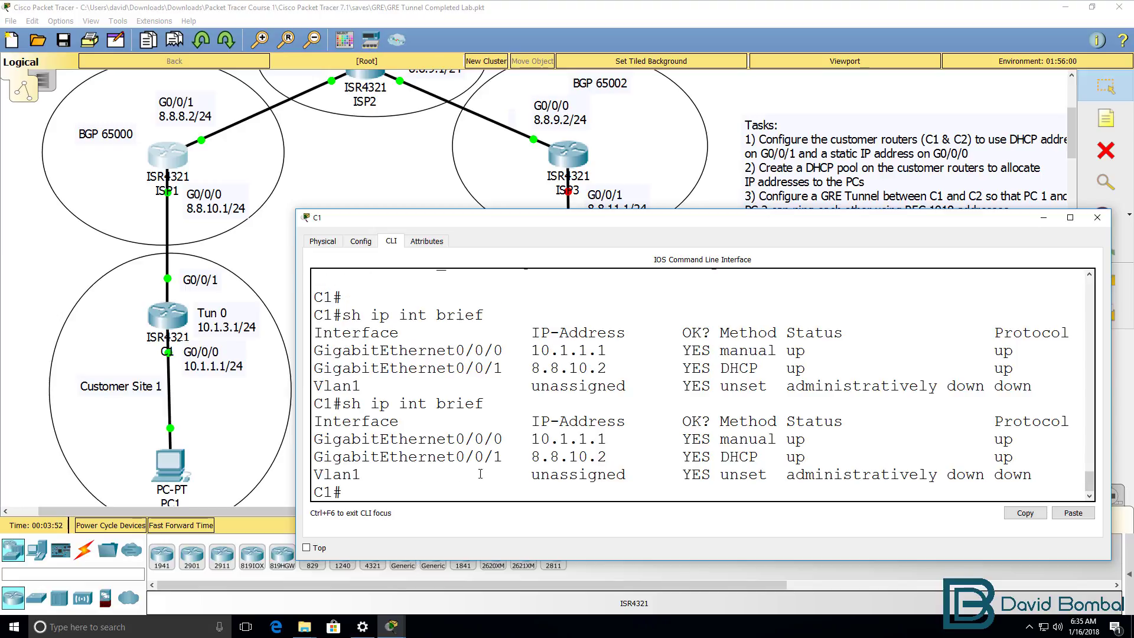
{"action": "left_click_drag", "start_coordinate": [616, 454], "coordinate": [517, 457]}
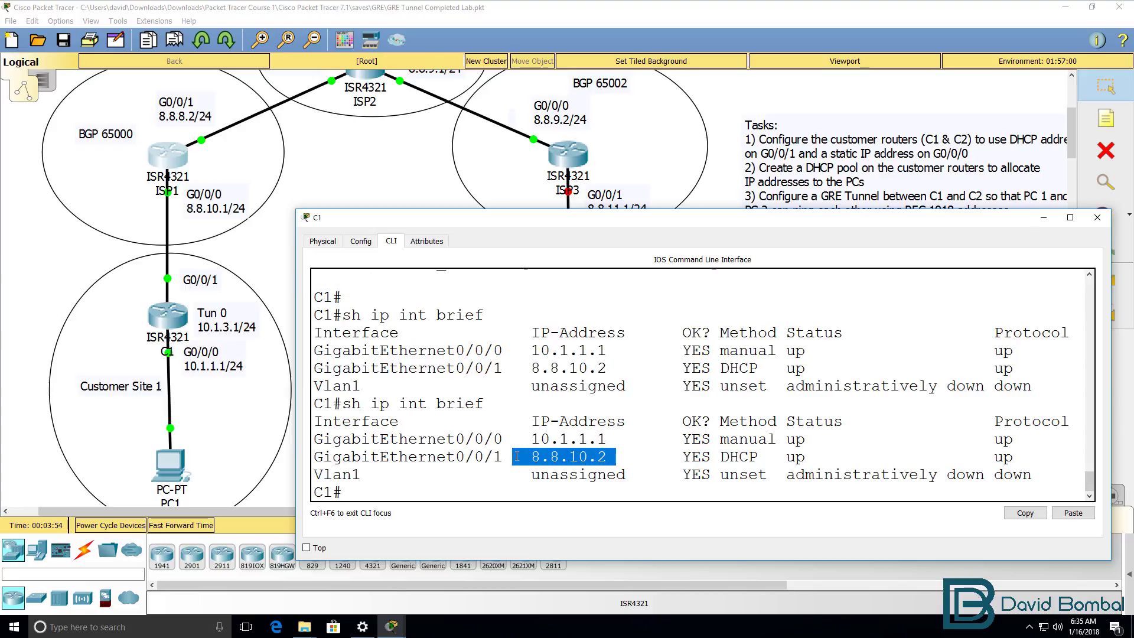
{"action": "type", "text": "ping 8."}
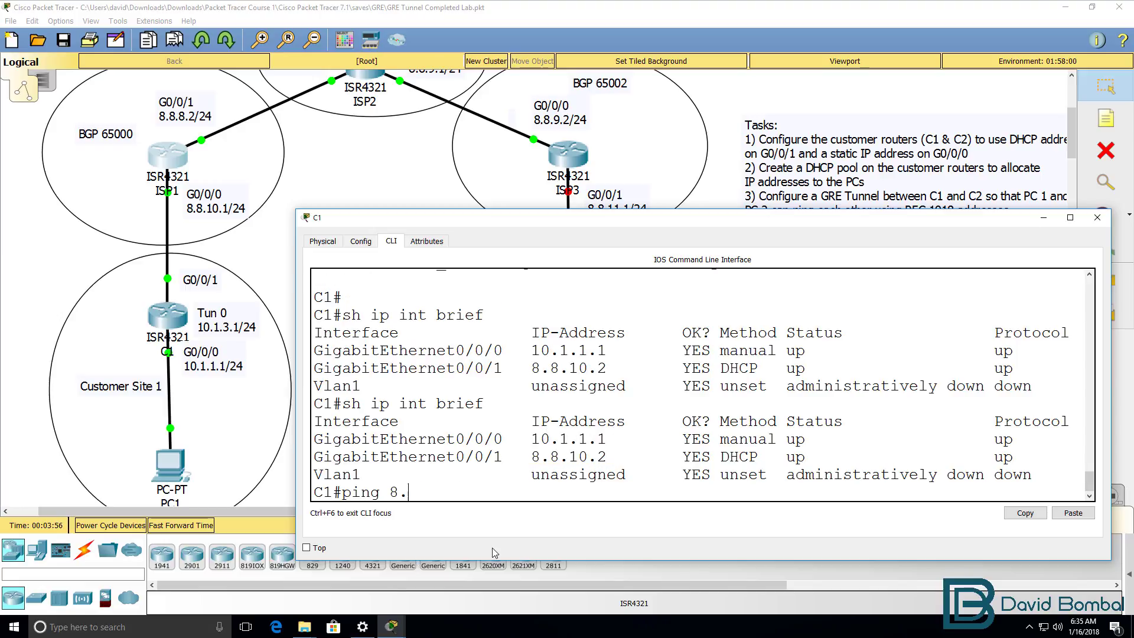
{"action": "type", "text": "8.10.1"}
{"action": "key", "text": "Return"}
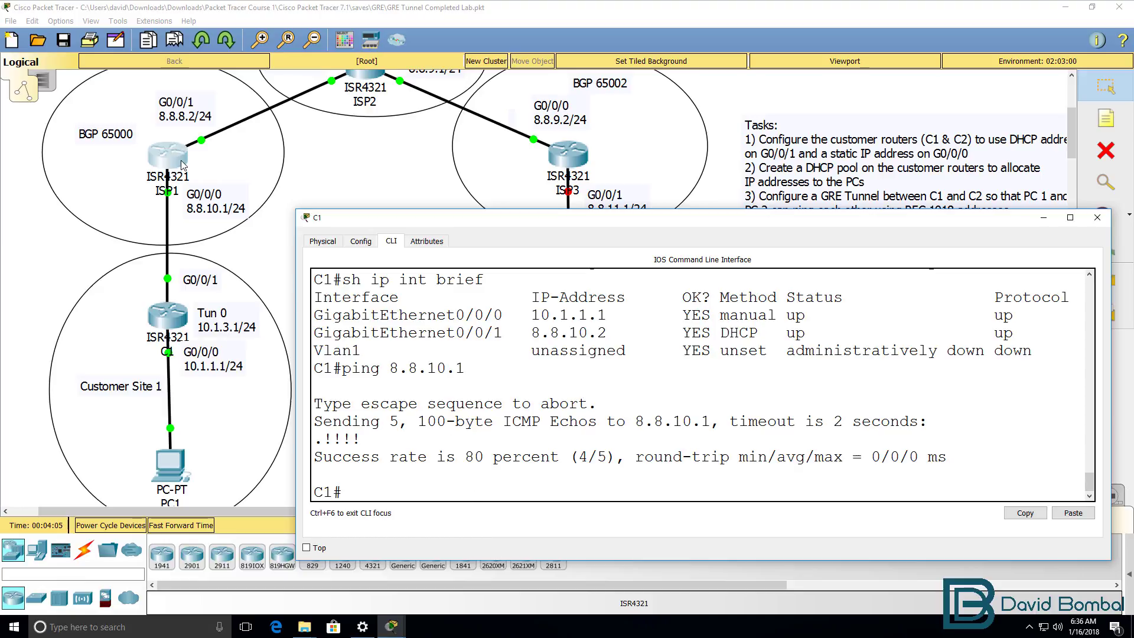
Open C2's CLI, enable, and show both GigabitEthernet interfaces unassigned.
{"action": "left_click", "coordinate": [211, 170]}
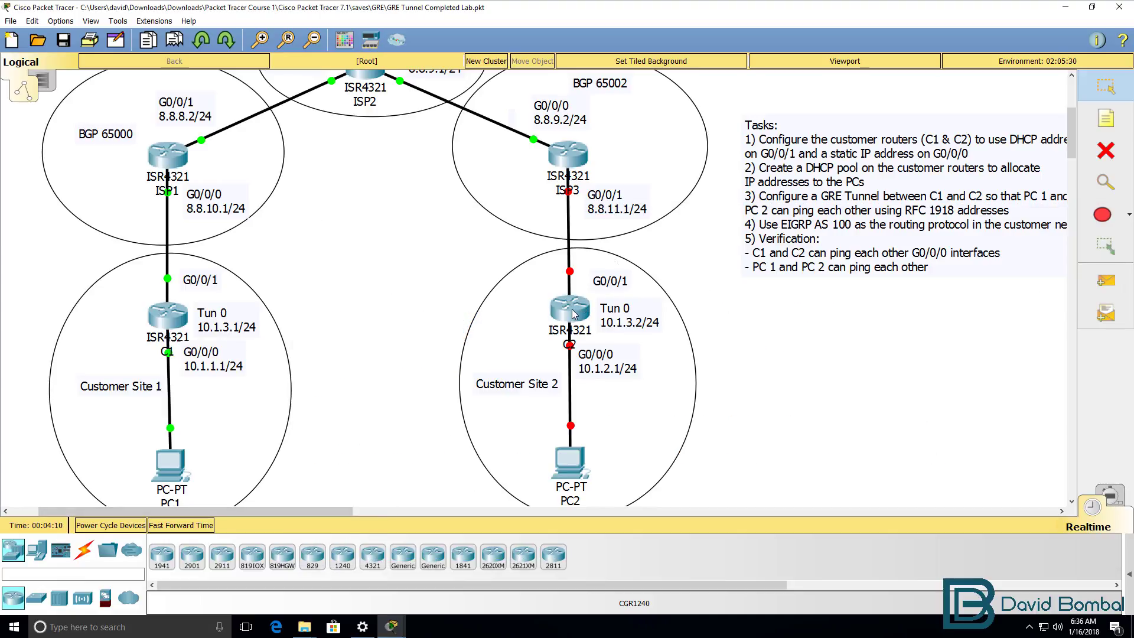
{"action": "left_click", "coordinate": [573, 314]}
{"action": "left_click", "coordinate": [483, 155]}
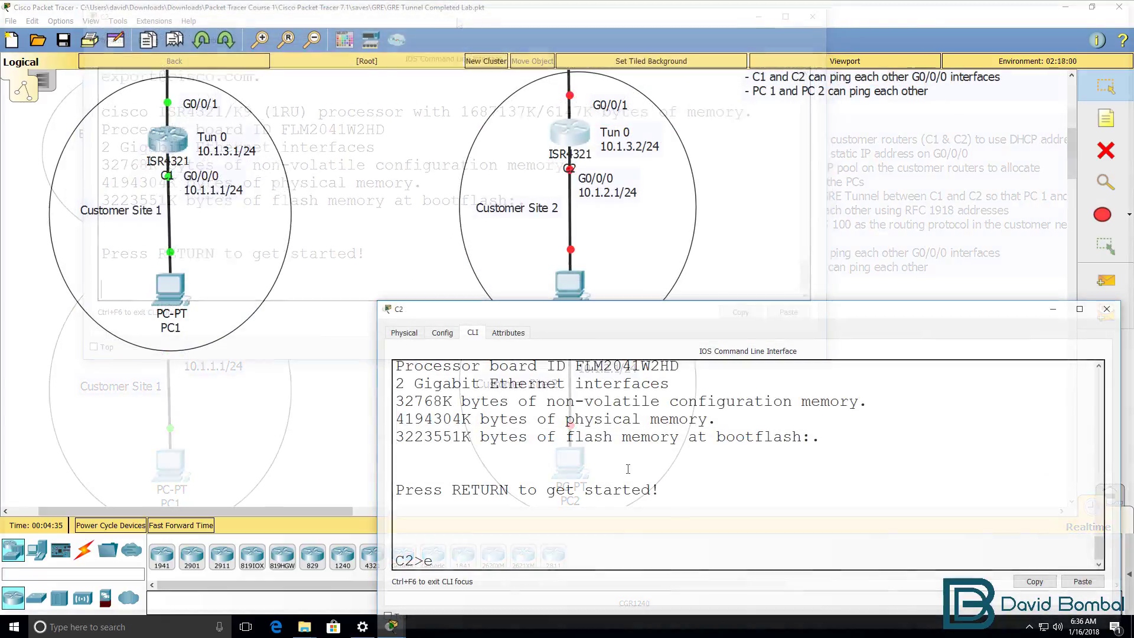
{"action": "key", "text": "Return"}
{"action": "type", "text": "en"}
{"action": "key", "text": "Return"}
{"action": "type", "text": "sh ip "}
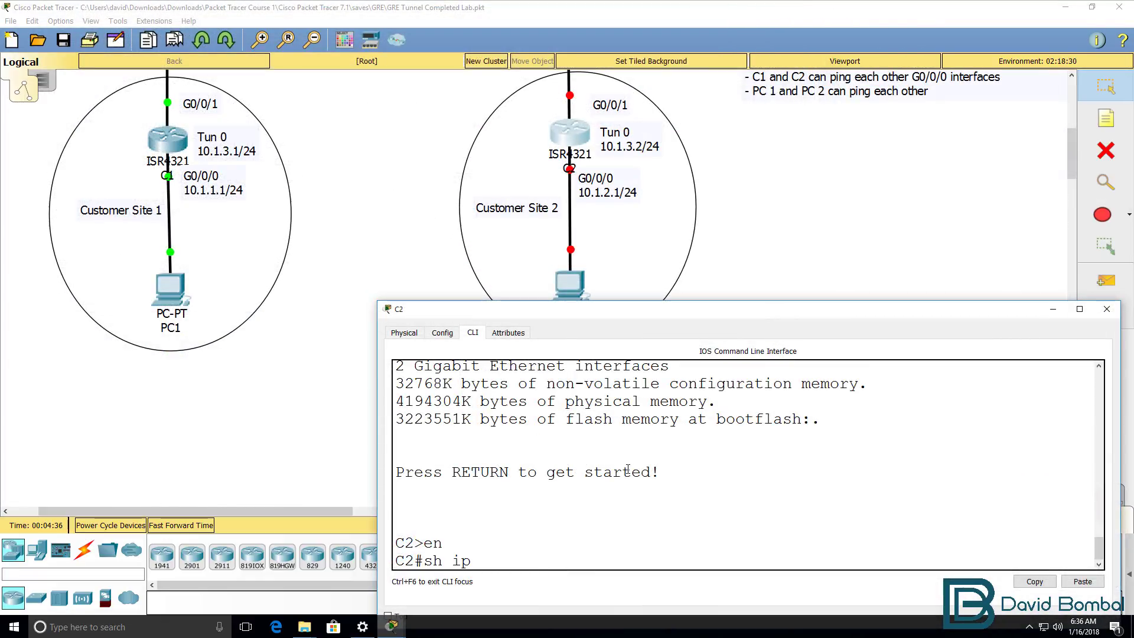
{"action": "type", "text": "int brief"}
{"action": "key", "text": "Return"}
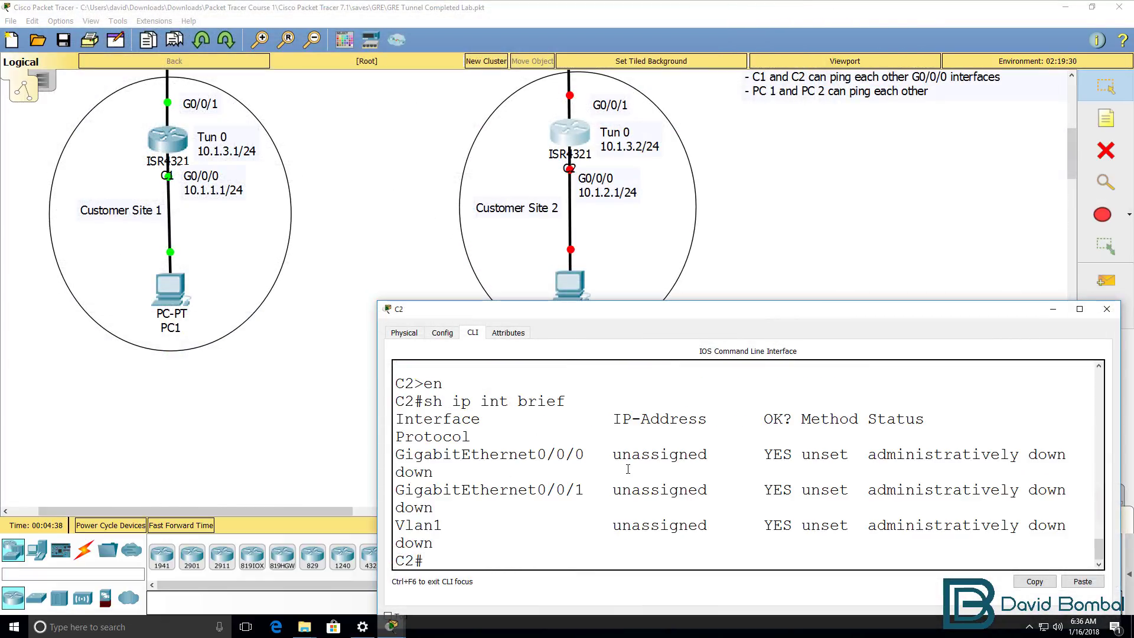
{"action": "left_click_drag", "start_coordinate": [376, 461], "coordinate": [277, 461]}
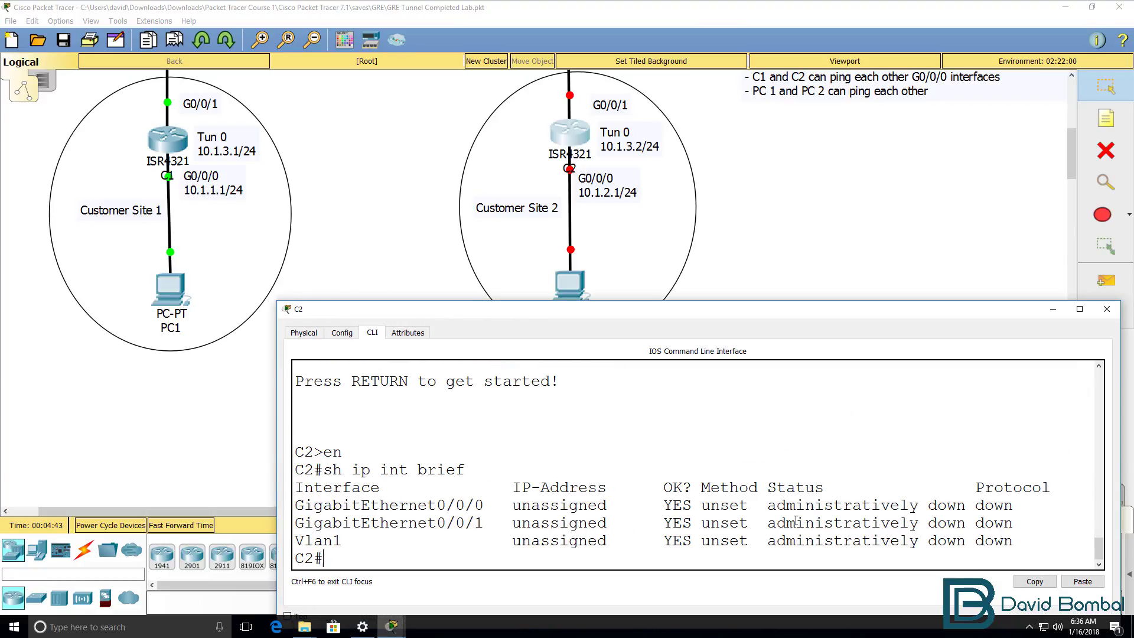
{"action": "left_click_drag", "start_coordinate": [1019, 521], "coordinate": [268, 506]}
Bring C2's G0/0/1 up with ip address dhcp, confirming its assigned address 8.8.11.2.
{"action": "type", "text": "conf t"}
{"action": "key", "text": "Return"}
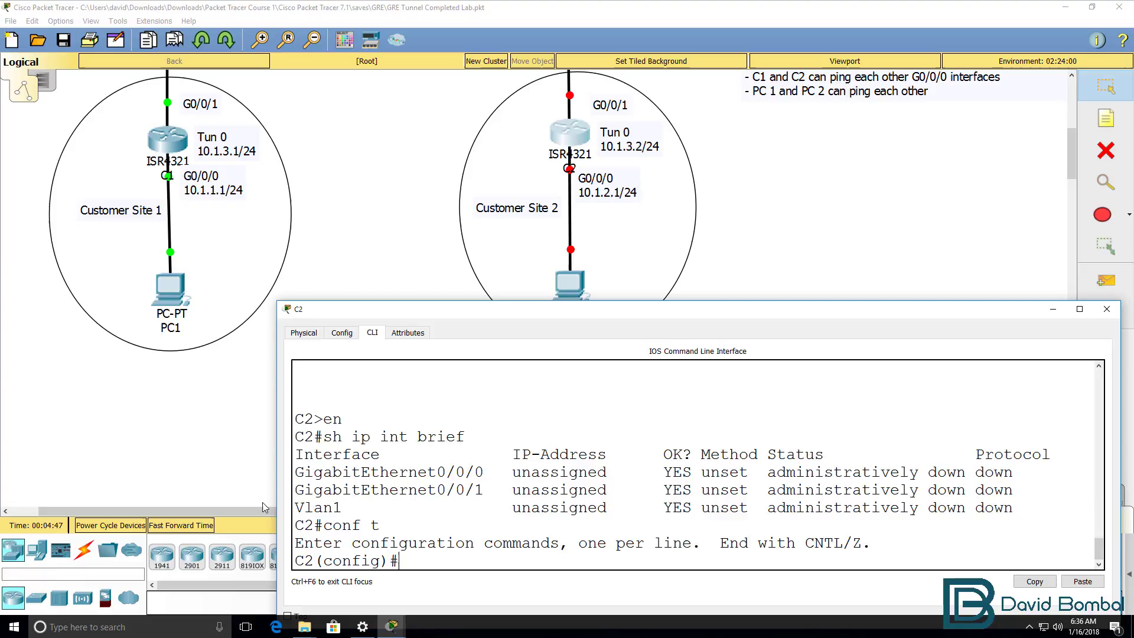
{"action": "type", "text": "int g0/0"}
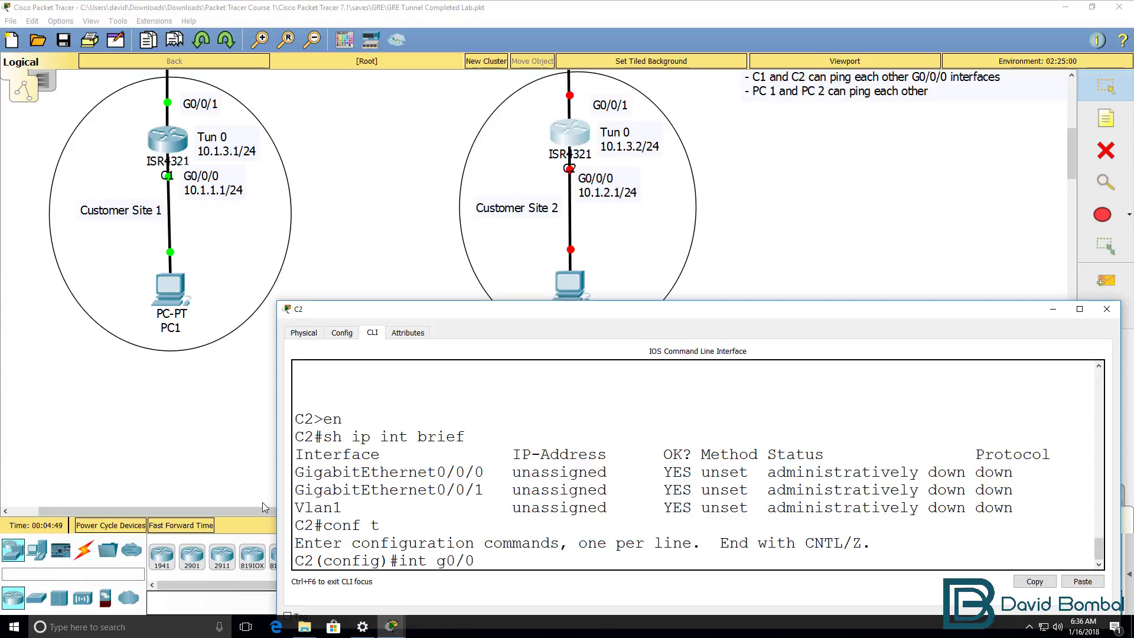
{"action": "type", "text": "/1"}
{"action": "key", "text": "Return"}
{"action": "type", "text": "no shut"}
{"action": "key", "text": "Return"}
{"action": "type", "text": "ip add"}
{"action": "key", "text": "Tab"}
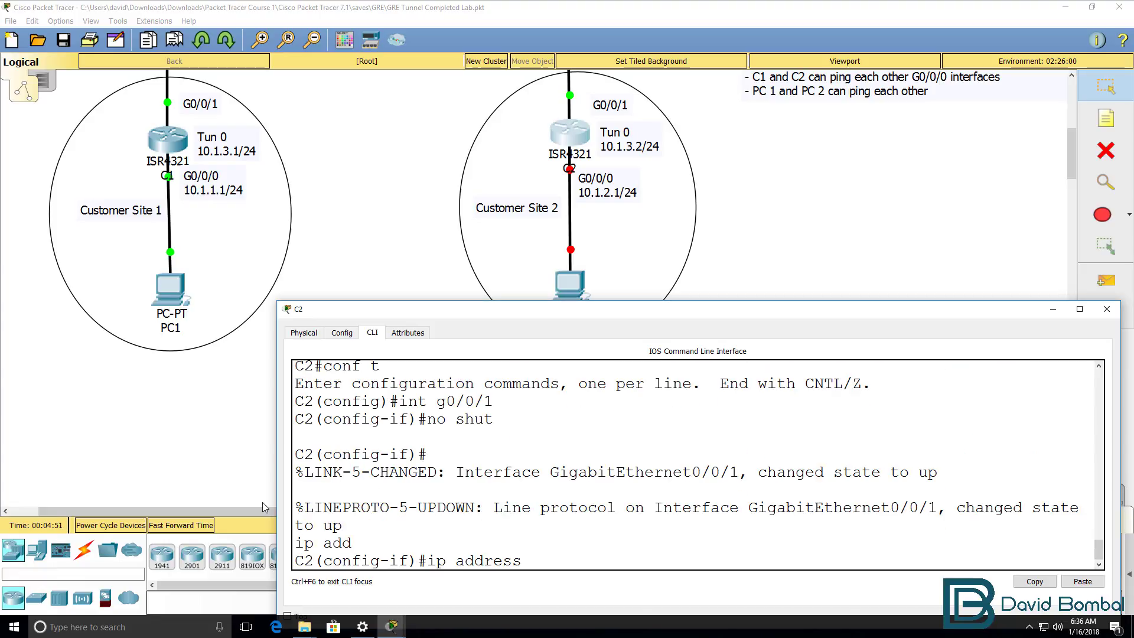
{"action": "type", "text": "dh"}
{"action": "key", "text": "Tab"}
{"action": "key", "text": "Return"}
{"action": "type", "text": "int"}
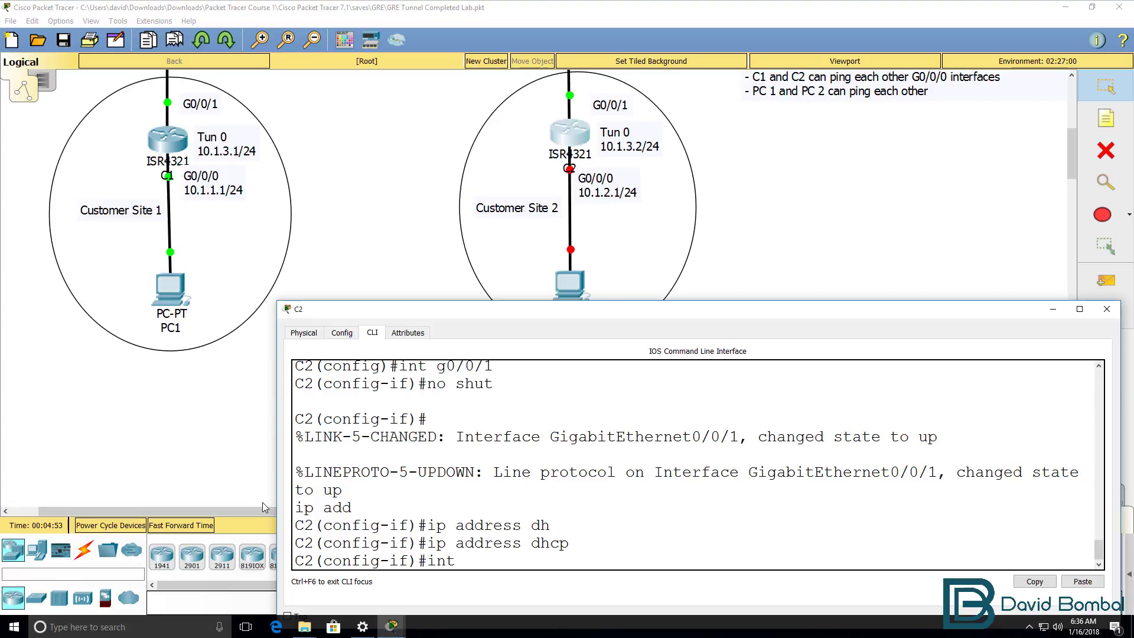
{"action": "type", "text": " g0/0/0"}
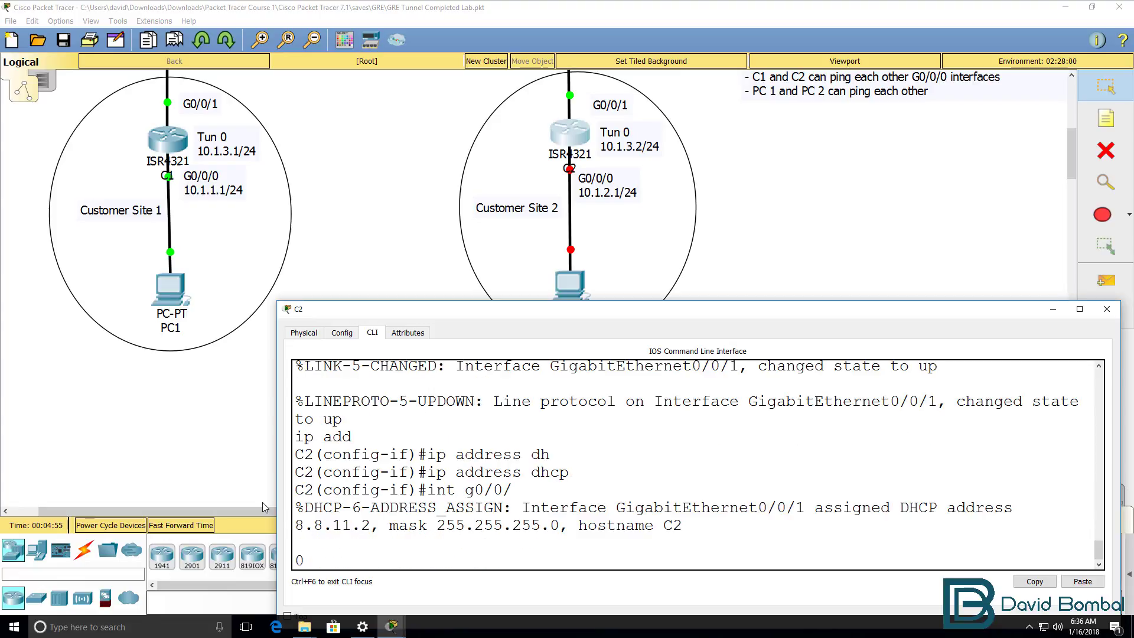
{"action": "key", "text": "Return"}
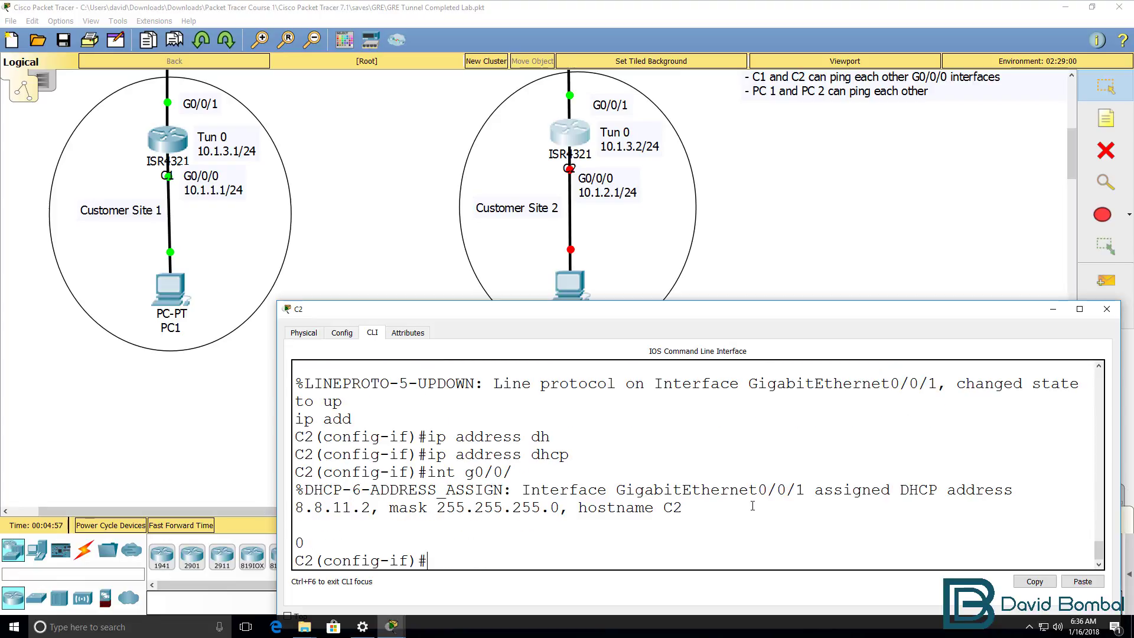
{"action": "left_click_drag", "start_coordinate": [680, 507], "coordinate": [160, 487]}
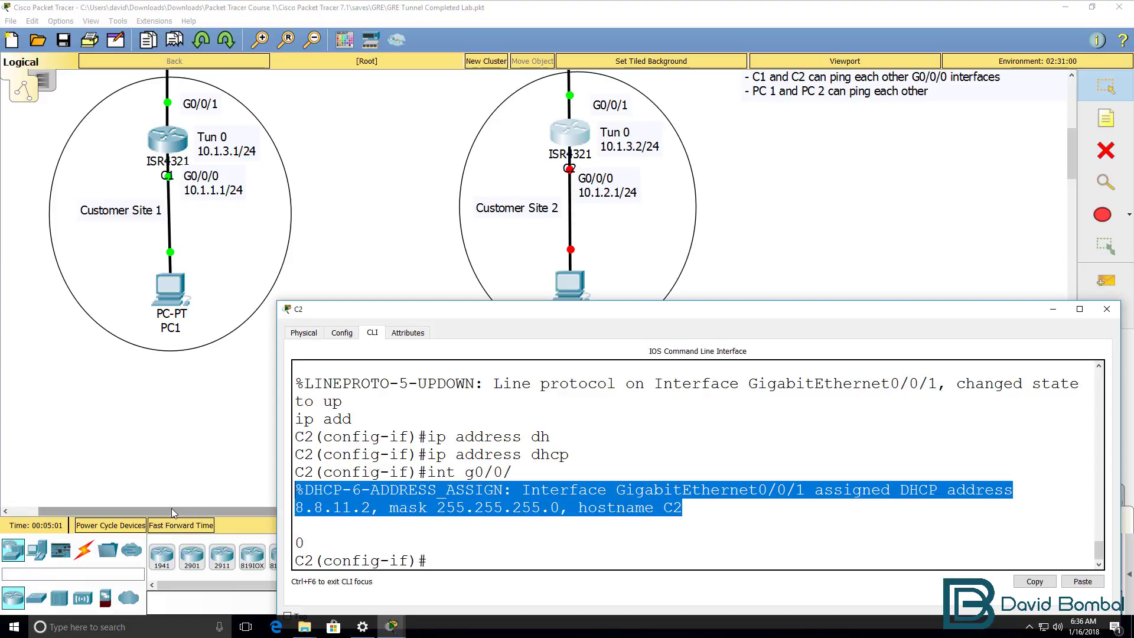
Give G0/0/0 address 10.1.2.1 255.255.255.0, no shutdown it, and end configuration.
{"action": "type", "text": "ip add"}
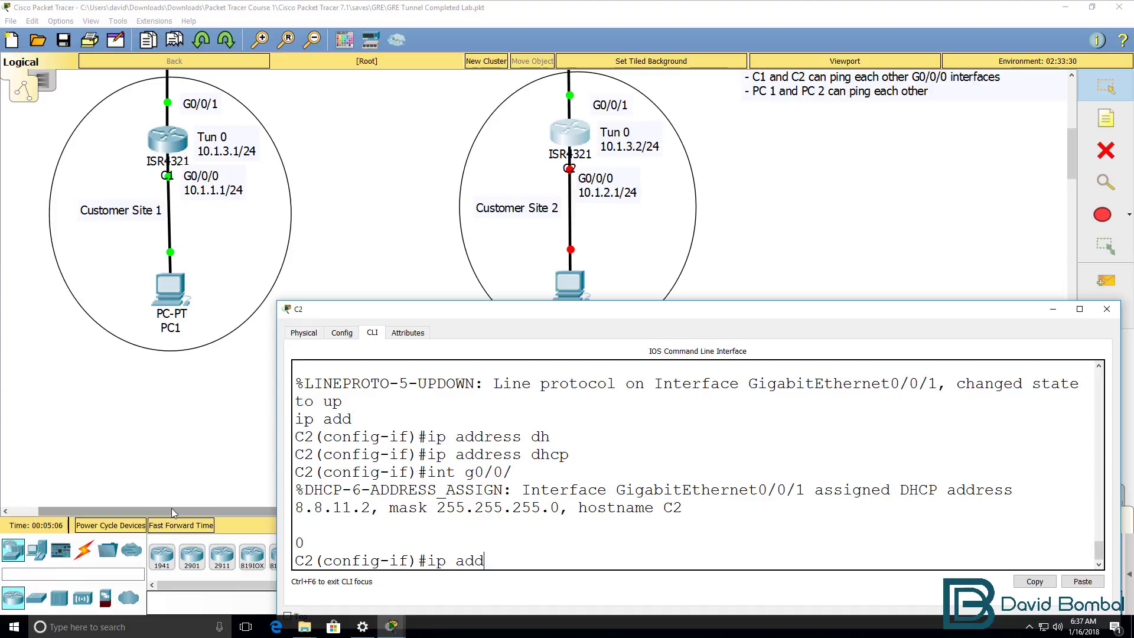
{"action": "key", "text": "Tab"}
{"action": "type", "text": "1"}
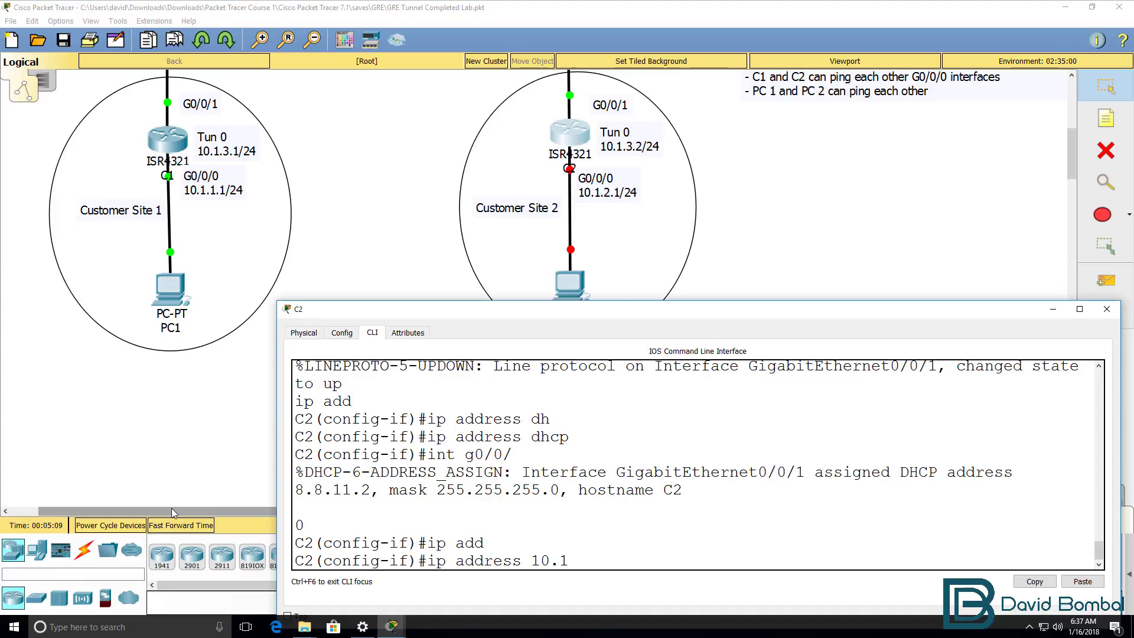
{"action": "type", "text": "0.1.2.1 255.255.255.0"}
{"action": "key", "text": "Return"}
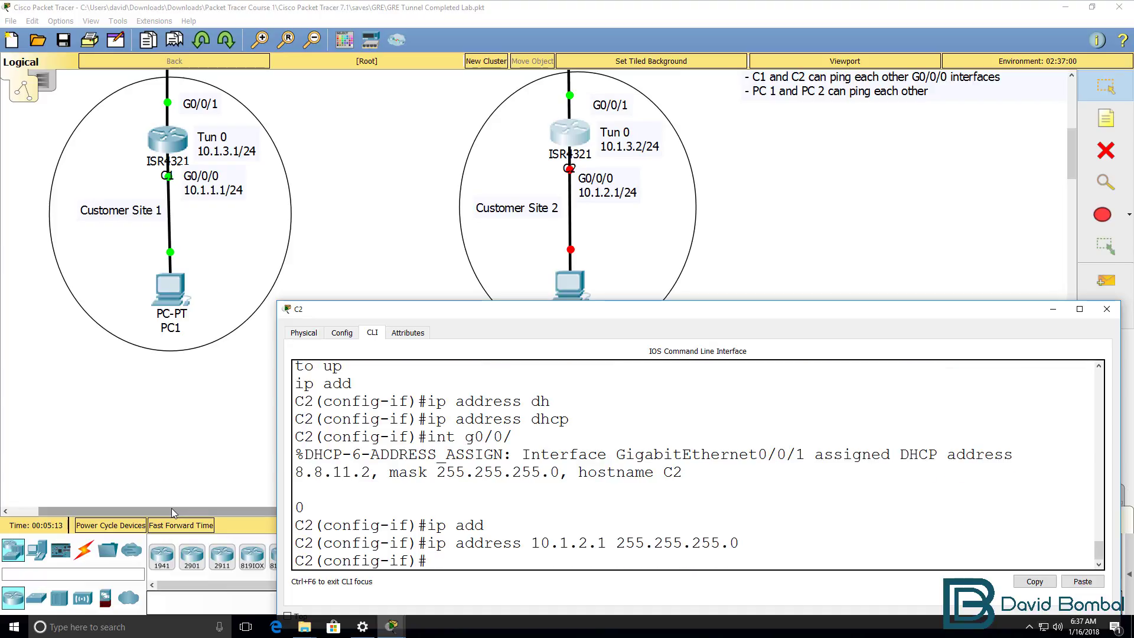
{"action": "type", "text": "no h"}
{"action": "key", "text": "BackSpace"}
{"action": "type", "text": "shut"}
{"action": "key", "text": "Return"}
{"action": "key", "text": "Return"}
{"action": "type", "text": "end"}
{"action": "key", "text": "Return"}
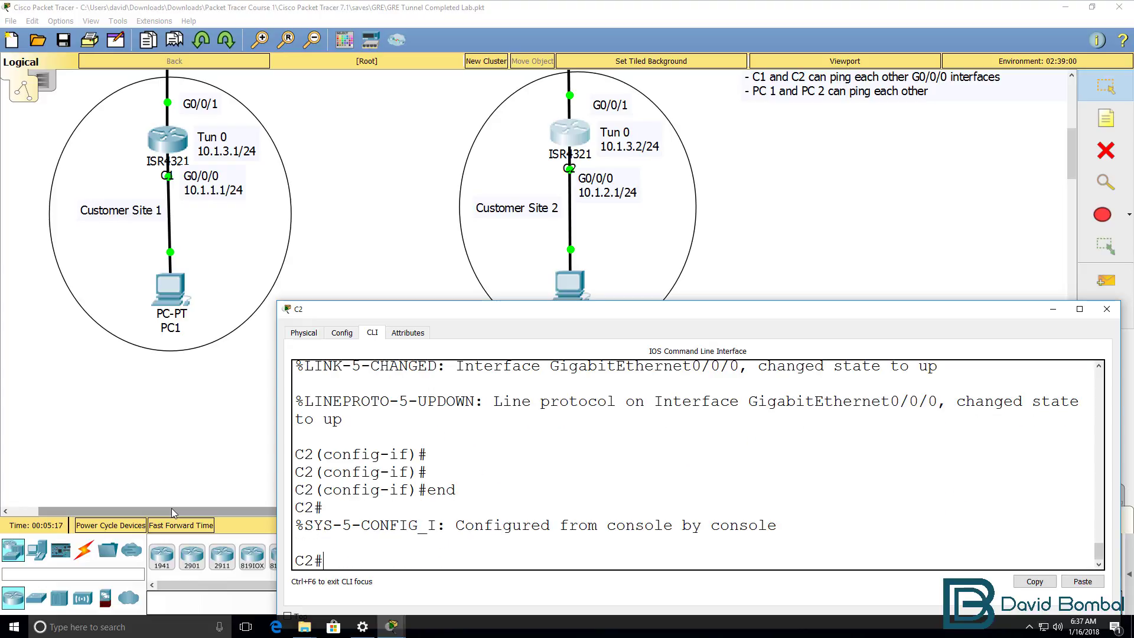
Show C2's interfaces and routing table, highlighting default route 0.0.0.0/0 via 8.8.11.1.
{"action": "type", "text": "sh ip int brief"}
{"action": "key", "text": "Return"}
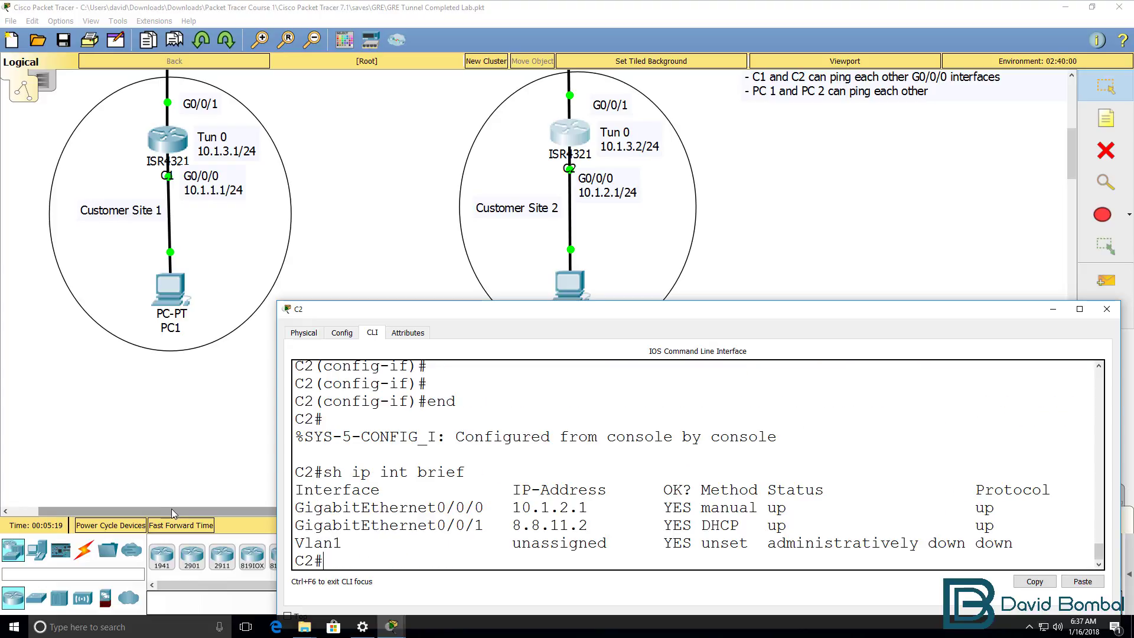
{"action": "left_click_drag", "start_coordinate": [1025, 534], "coordinate": [295, 506]}
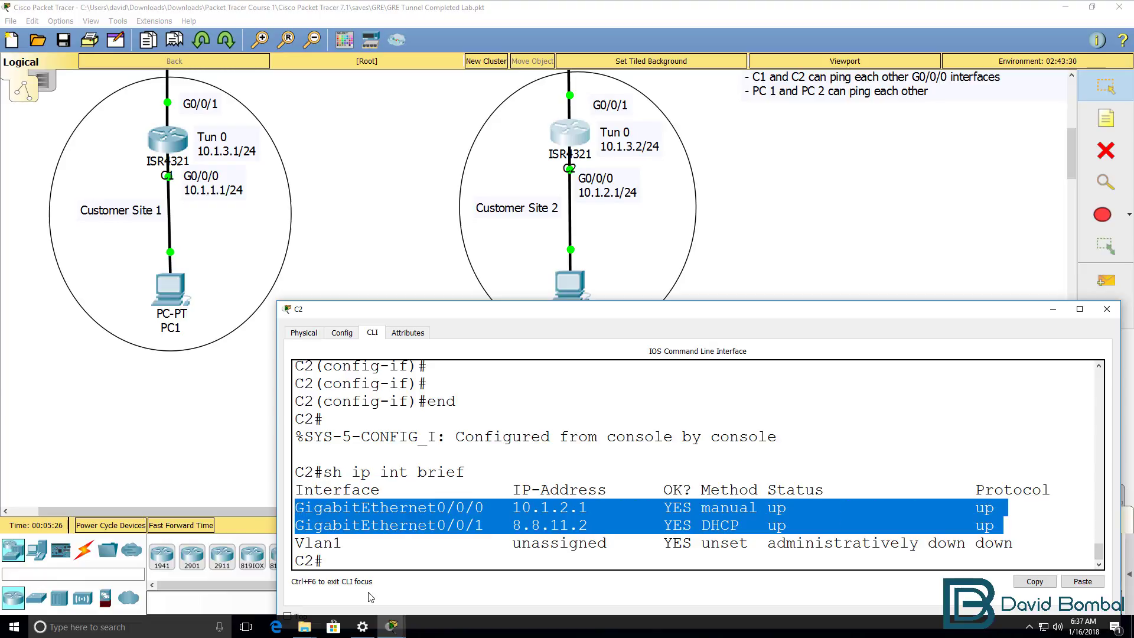
{"action": "type", "text": "sh ip route"}
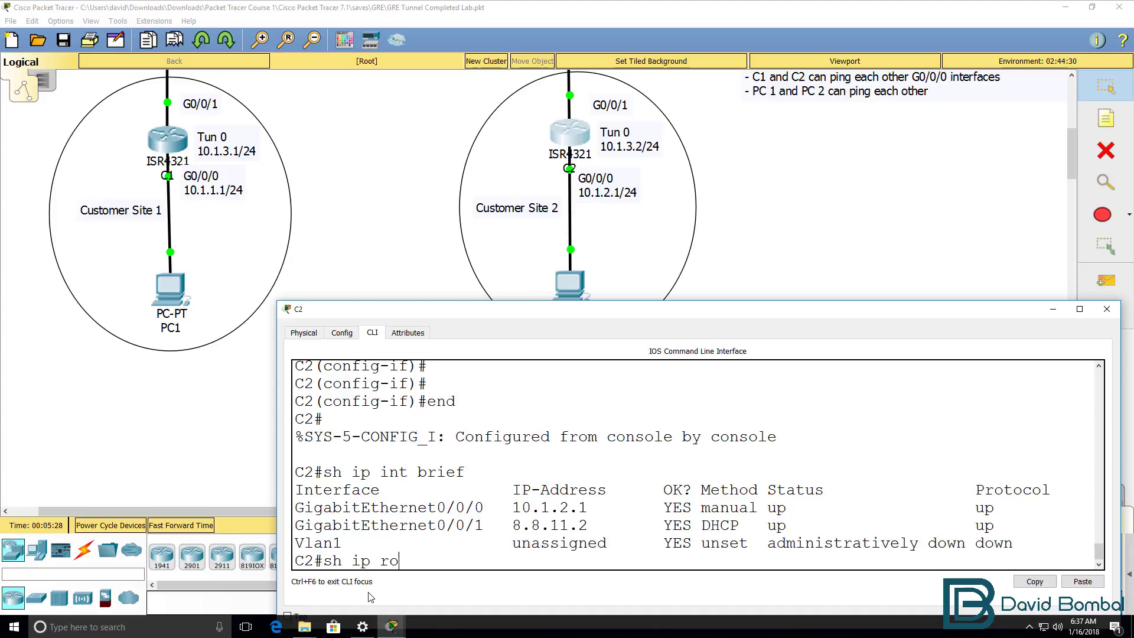
{"action": "key", "text": "Return"}
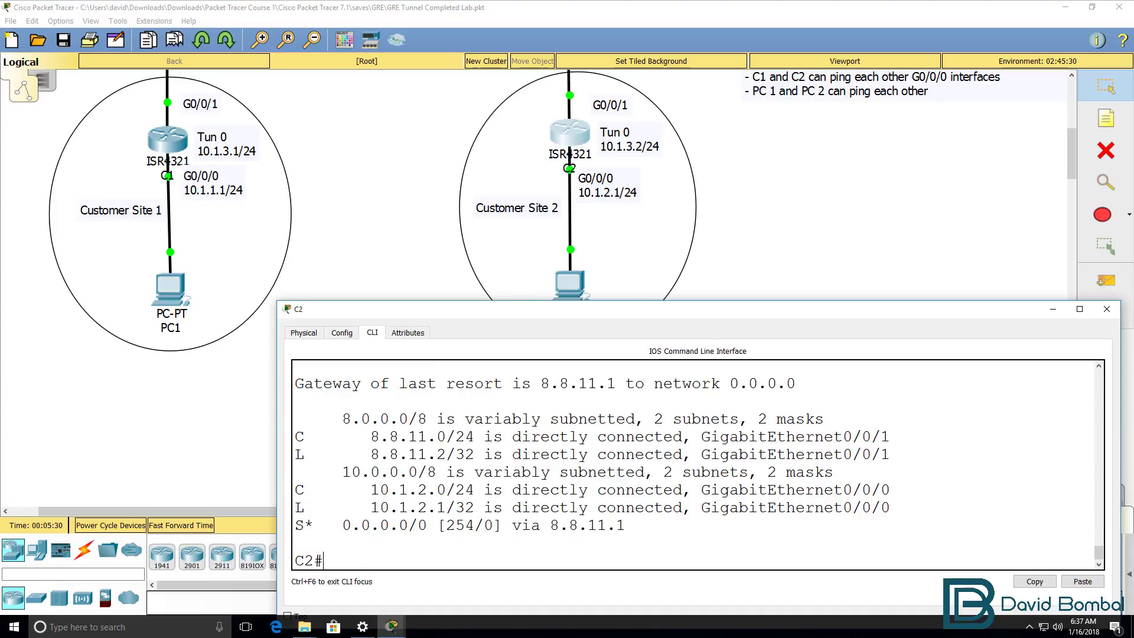
{"action": "left_click_drag", "start_coordinate": [506, 301], "coordinate": [502, 218]}
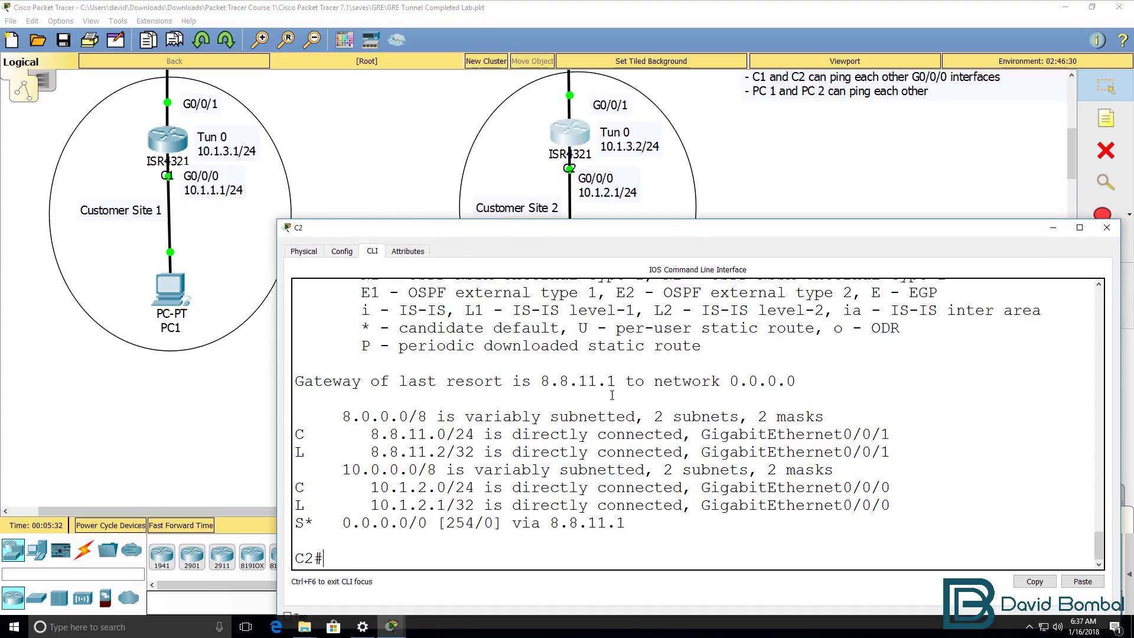
{"action": "left_click_drag", "start_coordinate": [625, 381], "coordinate": [277, 379]}
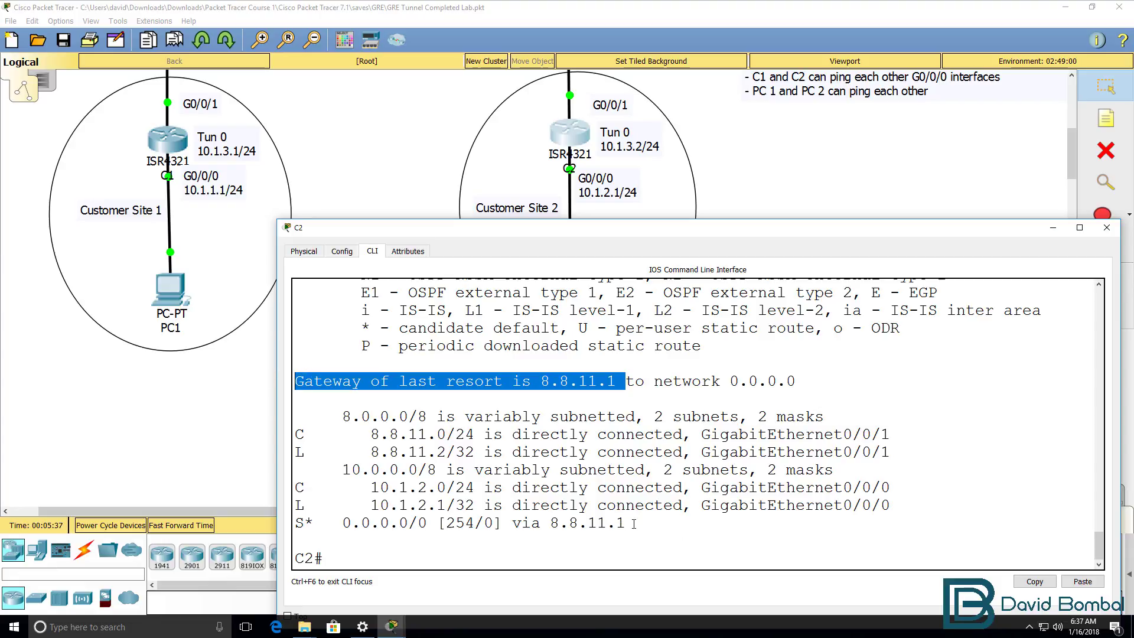
{"action": "left_click_drag", "start_coordinate": [634, 524], "coordinate": [204, 524]}
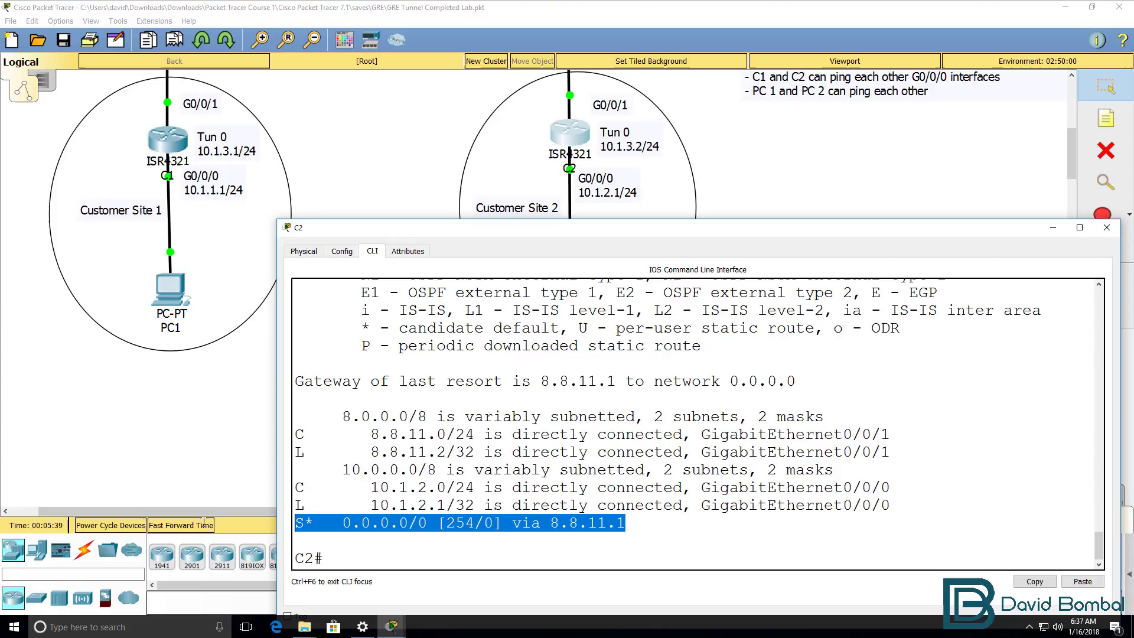
Ping C2's ISP gateway 8.8.11.1 (80 percent success).
{"action": "type", "text": "p"}
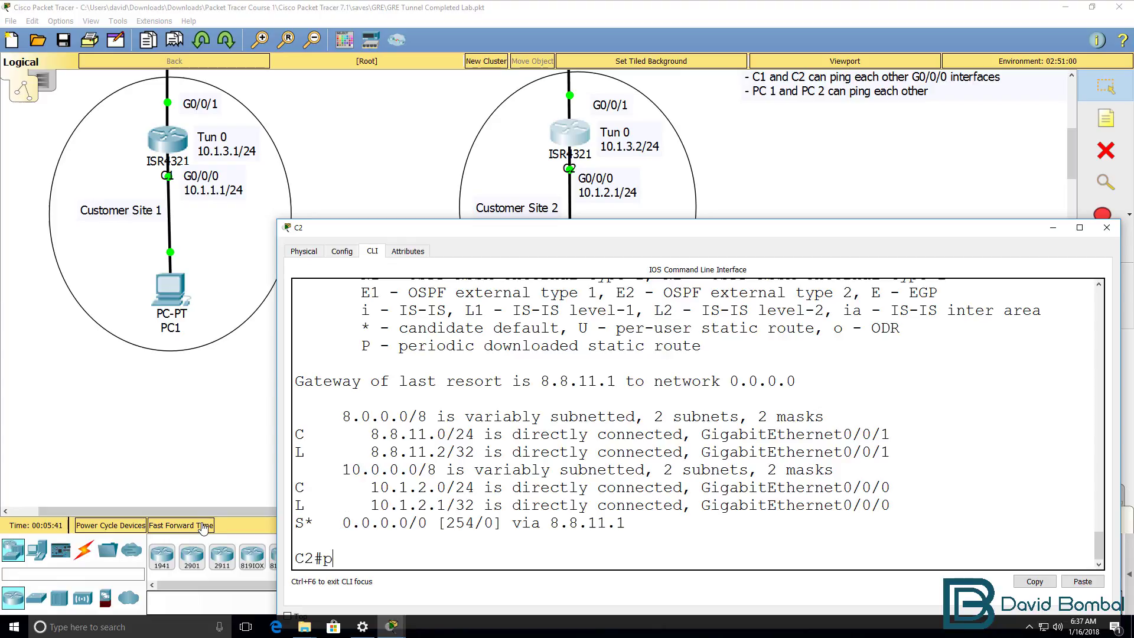
{"action": "type", "text": "ing 8.8.111."}
{"action": "key", "text": "BackSpace"}
{"action": "key", "text": "BackSpace"}
{"action": "type", "text": ".1"}
{"action": "key", "text": "Return"}
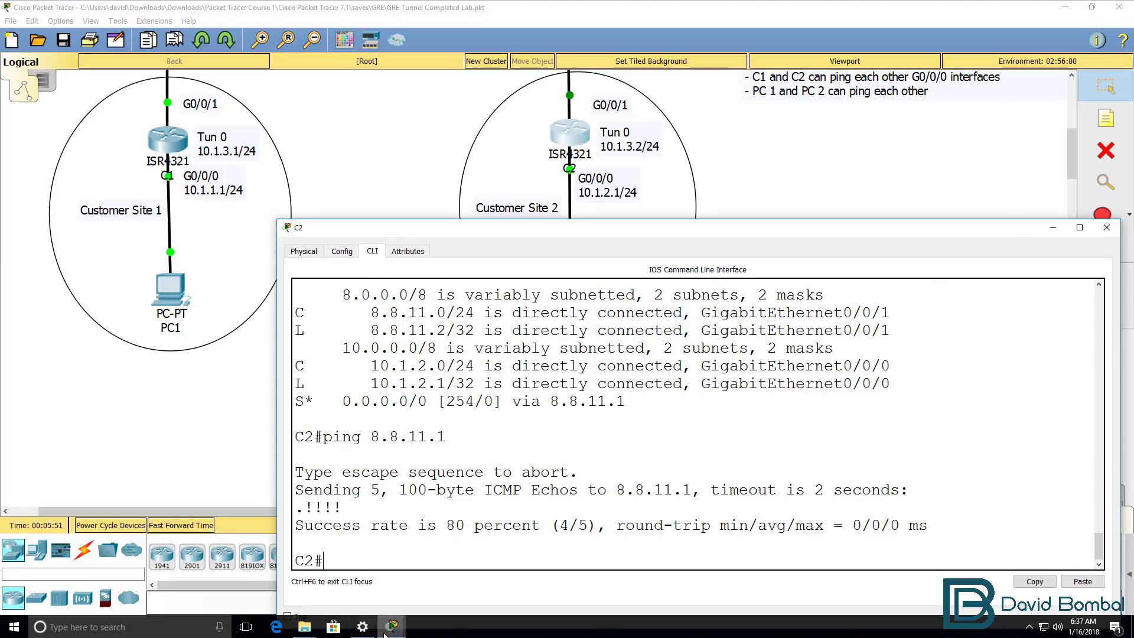
Run show ip int brief on C1 to recheck its interface addresses.
{"action": "mouse_move", "coordinate": [391, 625]}
{"action": "left_click", "coordinate": [342, 582]}
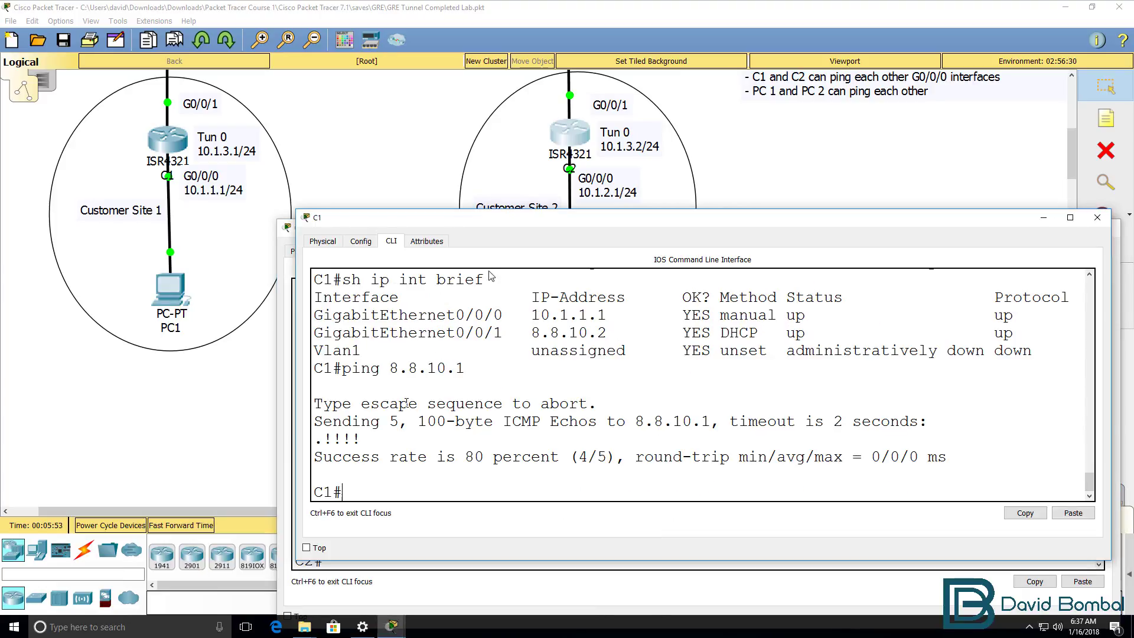
{"action": "left_click_drag", "start_coordinate": [505, 214], "coordinate": [228, 248]}
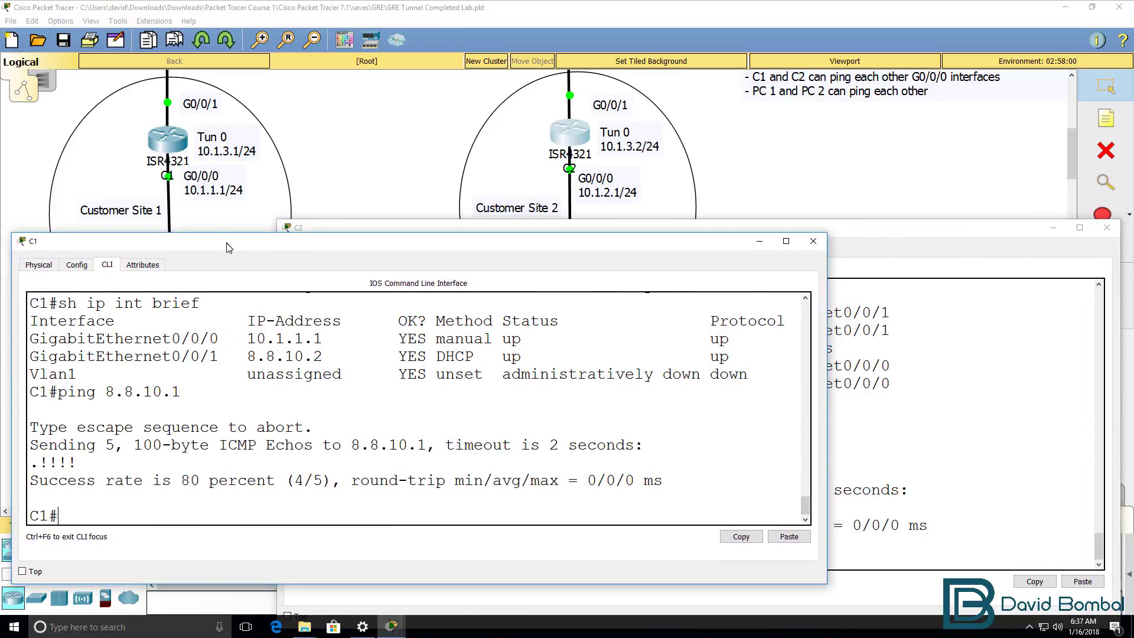
{"action": "type", "text": "sh ip int brief"}
{"action": "key", "text": "Return"}
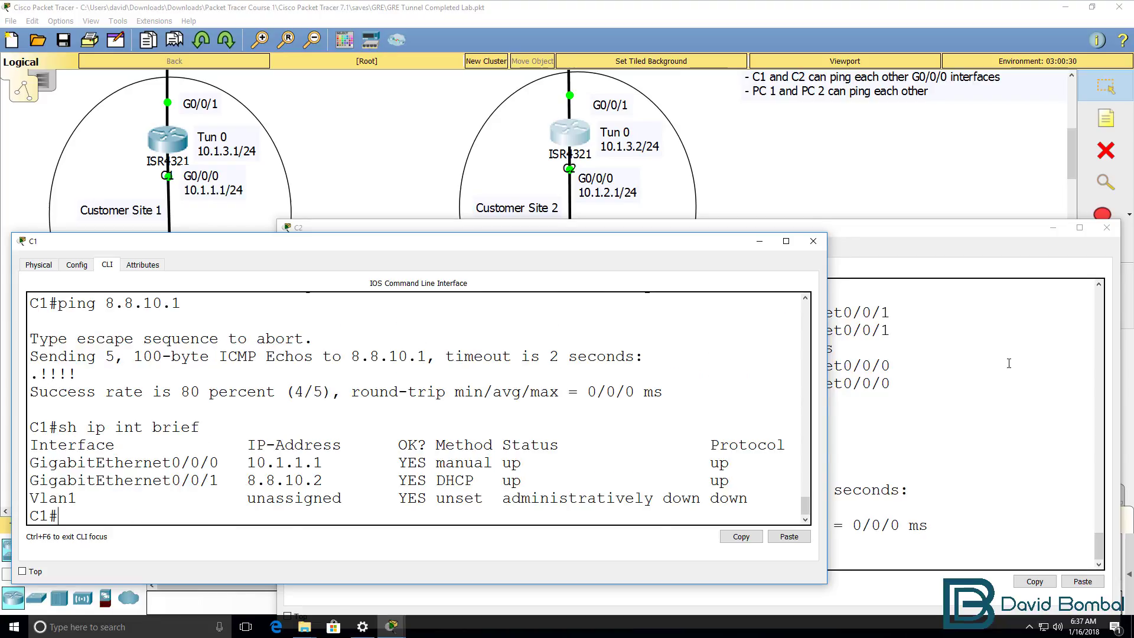
On C2, start a ping toward C1's outside address 8.8.10.2.
{"action": "left_click", "coordinate": [1008, 364]}
{"action": "type", "text": "ping"}
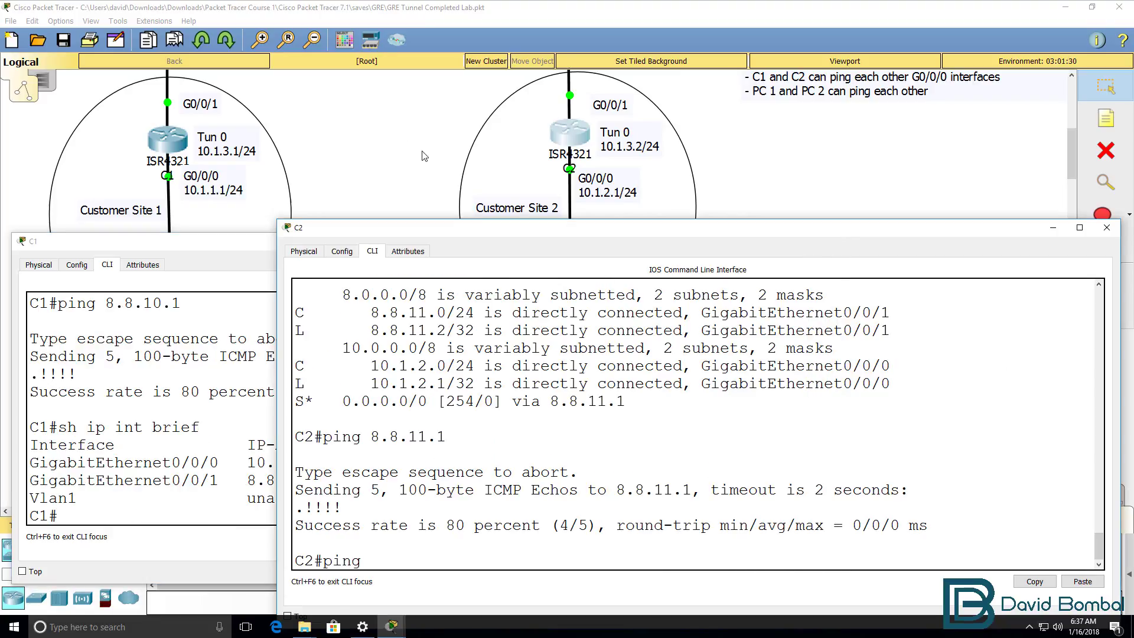
{"action": "left_click_drag", "start_coordinate": [524, 229], "coordinate": [648, 230]}
{"action": "type", "text": "8.8.10.2"}
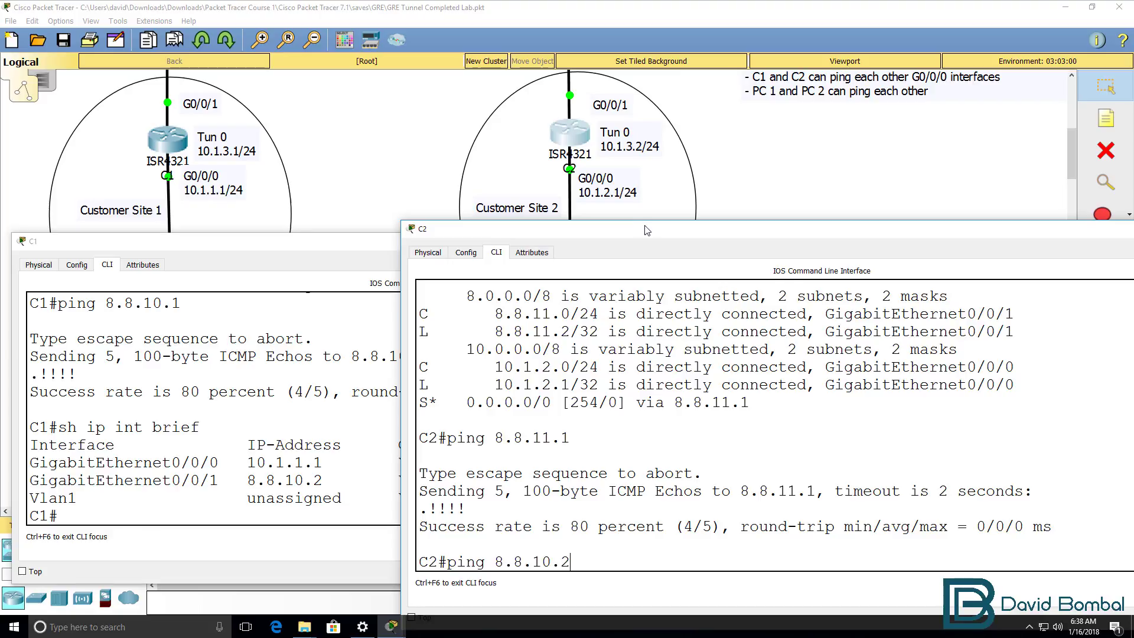
Ping 8.8.10.2 from C2, then traceroute to 8.8.10.2 and highlight its four hops.
{"action": "key", "text": "Return"}
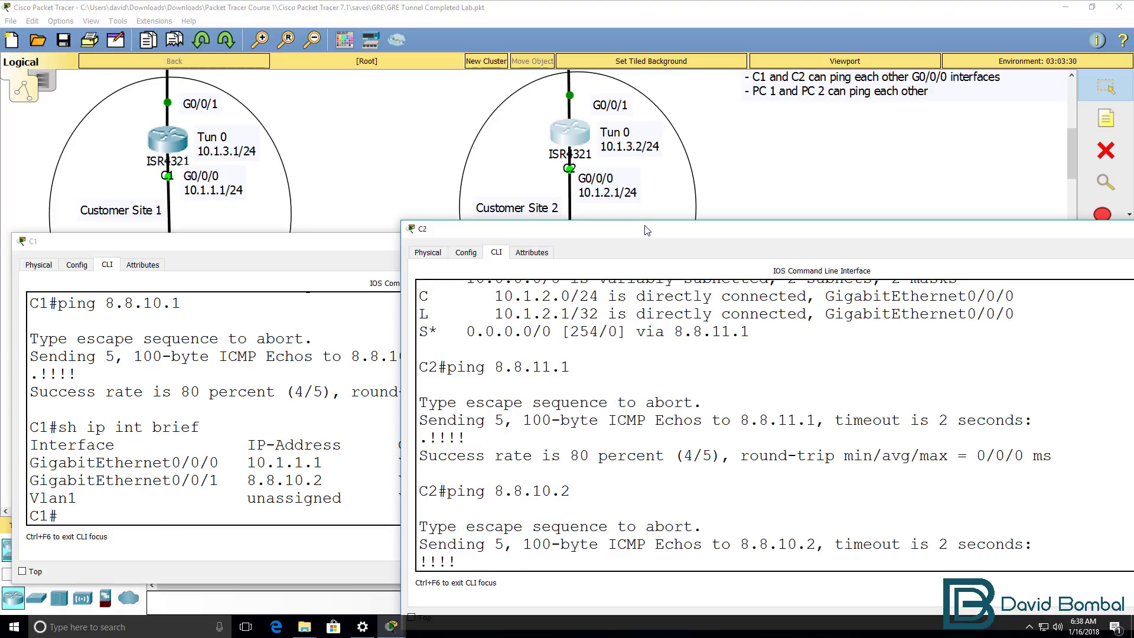
{"action": "type", "text": "tr"}
{"action": "key", "text": "Tab"}
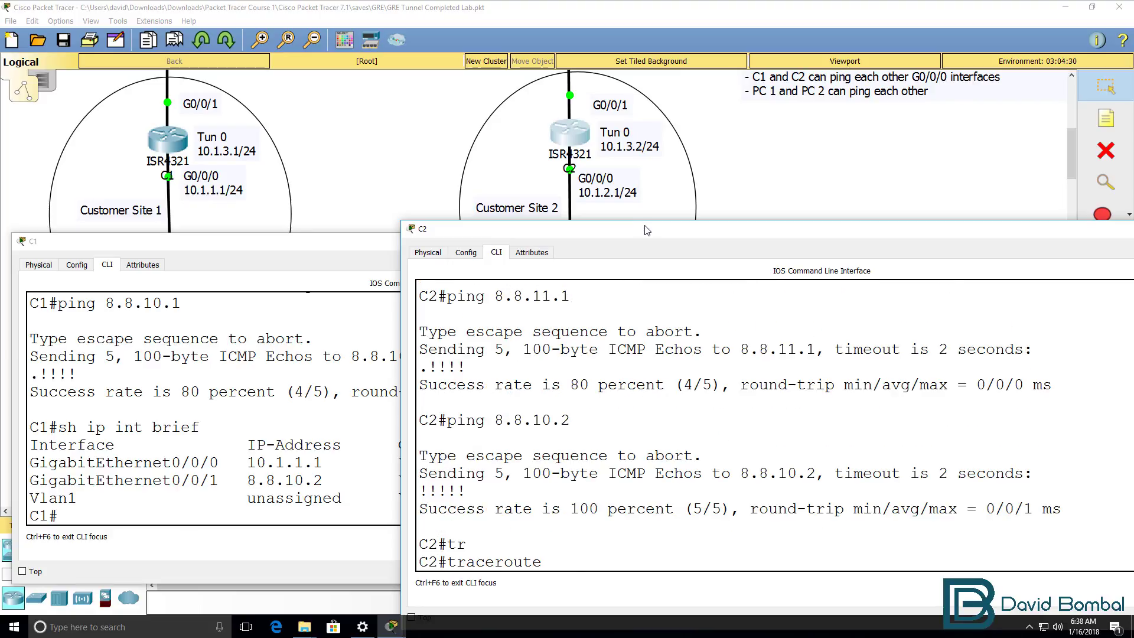
{"action": "type", "text": "8.8.10.1"}
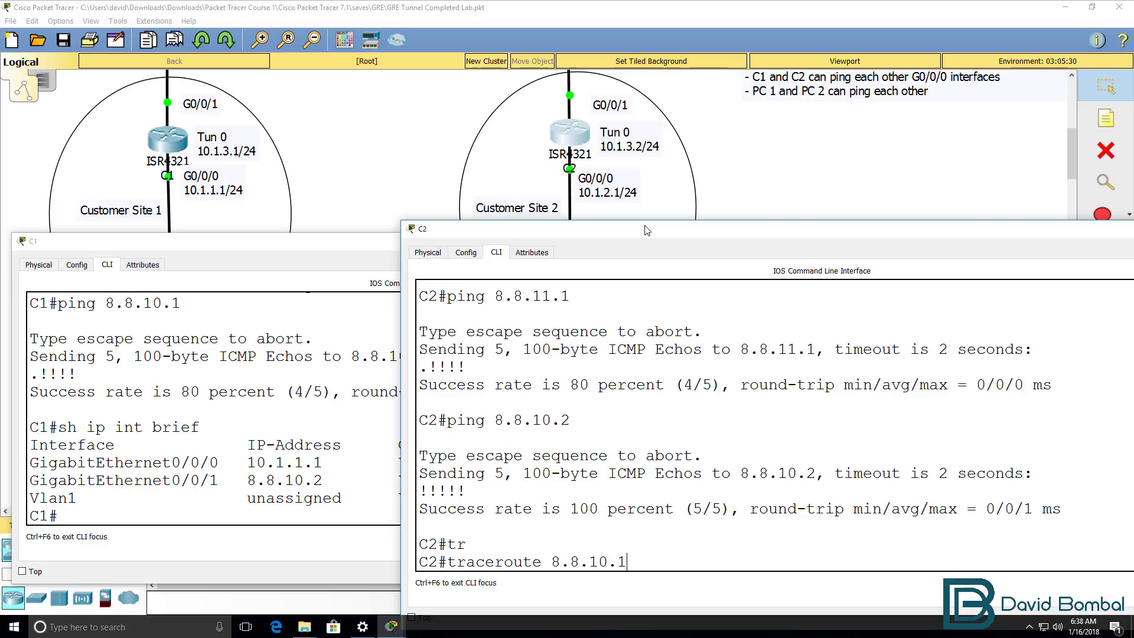
{"action": "key", "text": "BackSpace"}
{"action": "type", "text": "2"}
{"action": "key", "text": "Return"}
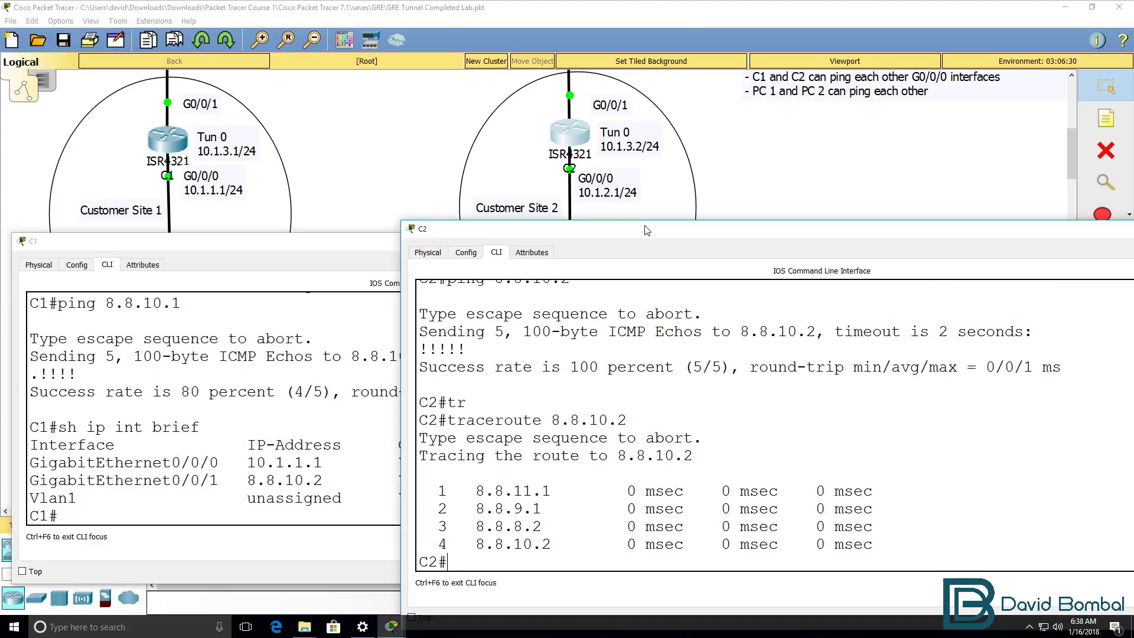
{"action": "left_click_drag", "start_coordinate": [960, 538], "coordinate": [738, 466]}
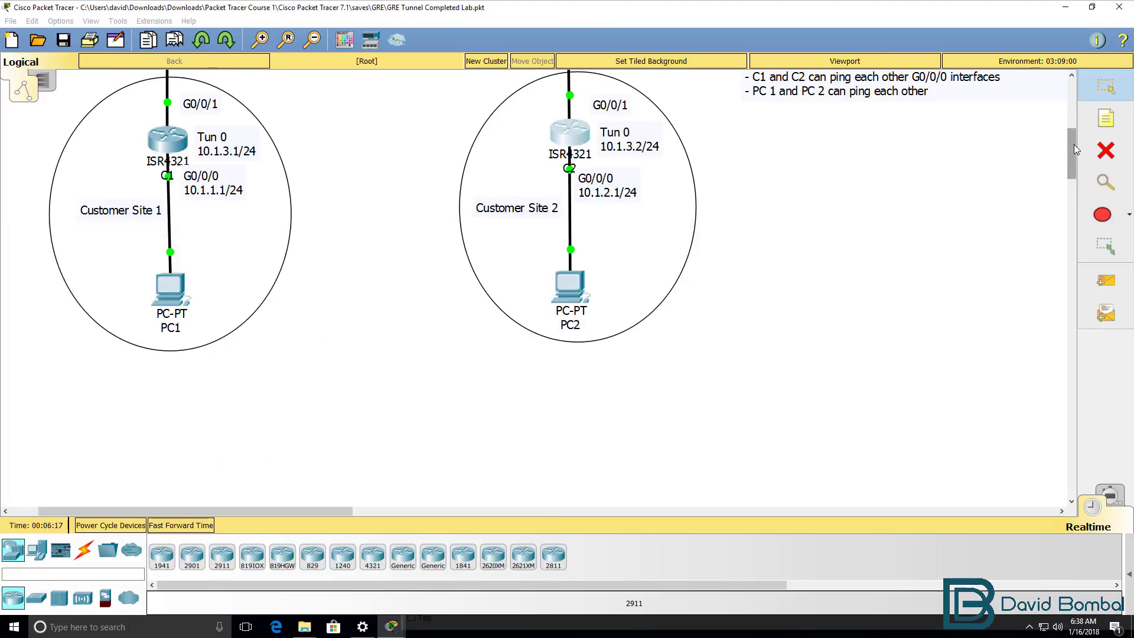
Return to C2's command line and highlight the hops 8.8.9.1 and 8.8.8.2.
{"action": "scroll", "coordinate": [1074, 144], "scroll_direction": "up", "scroll_amount": 5}
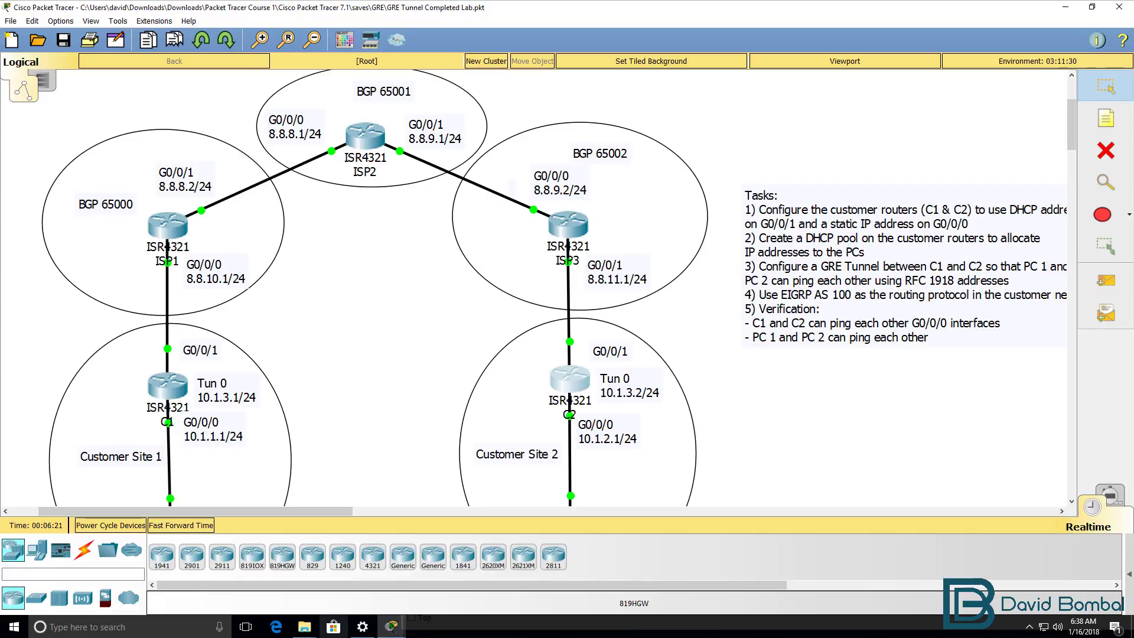
{"action": "mouse_move", "coordinate": [391, 626]}
{"action": "left_click", "coordinate": [582, 577]}
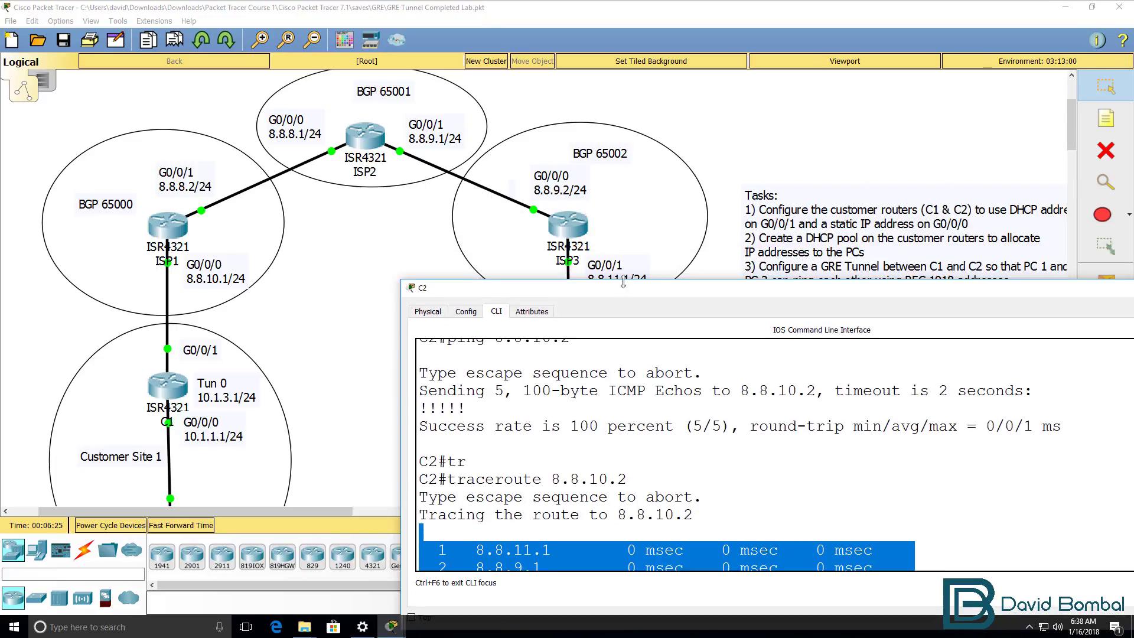
{"action": "key", "text": "Return"}
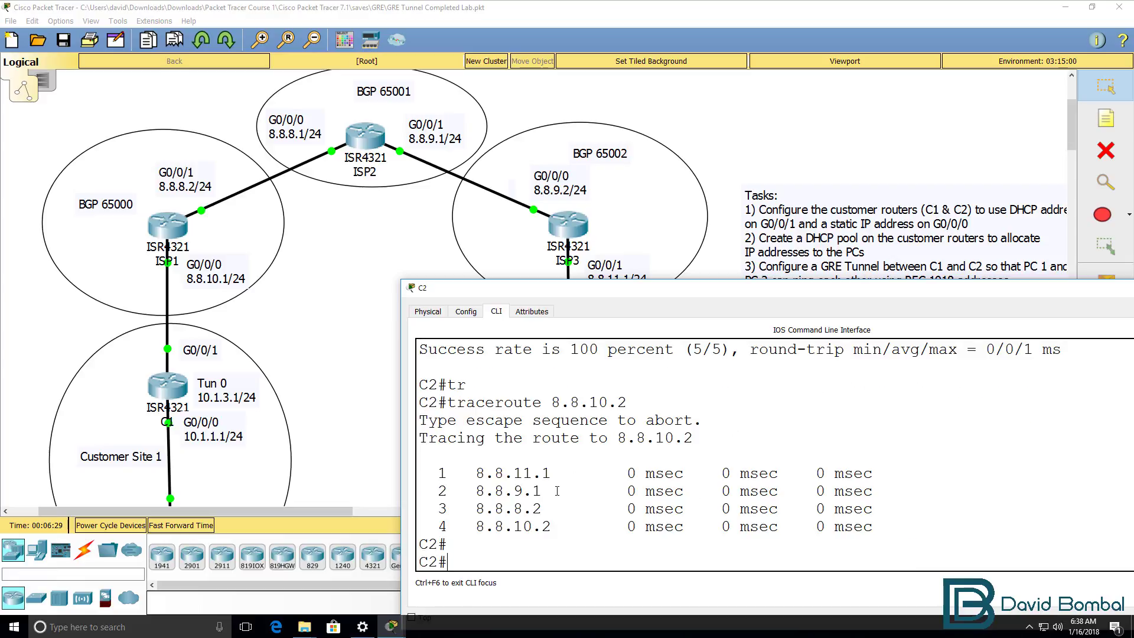
{"action": "left_click_drag", "start_coordinate": [557, 491], "coordinate": [442, 492]}
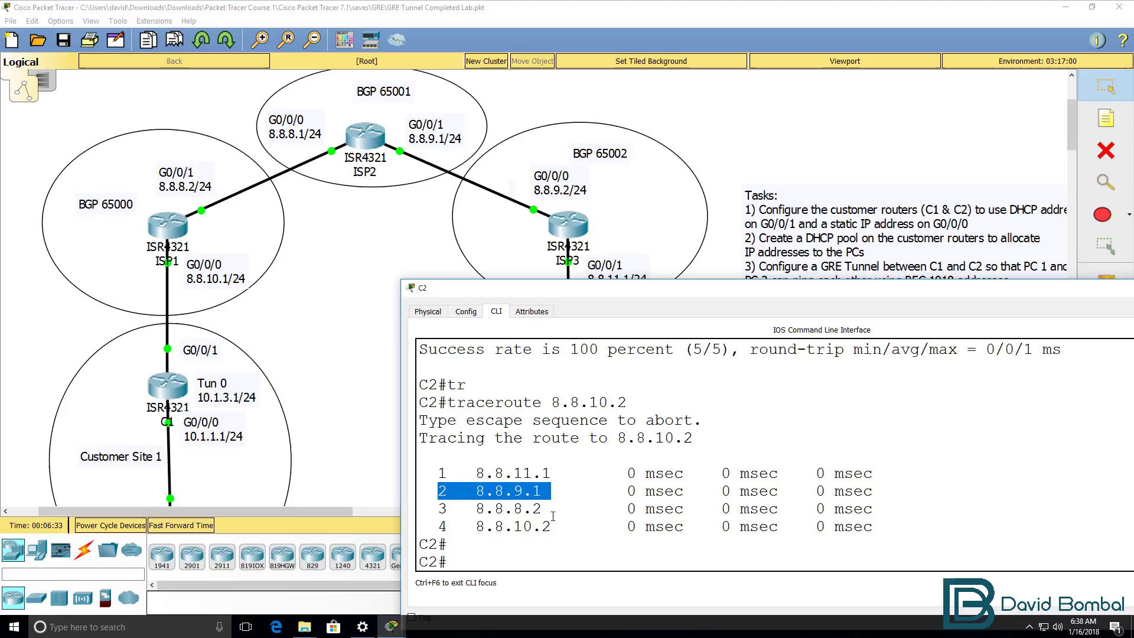
{"action": "left_click_drag", "start_coordinate": [552, 509], "coordinate": [469, 508]}
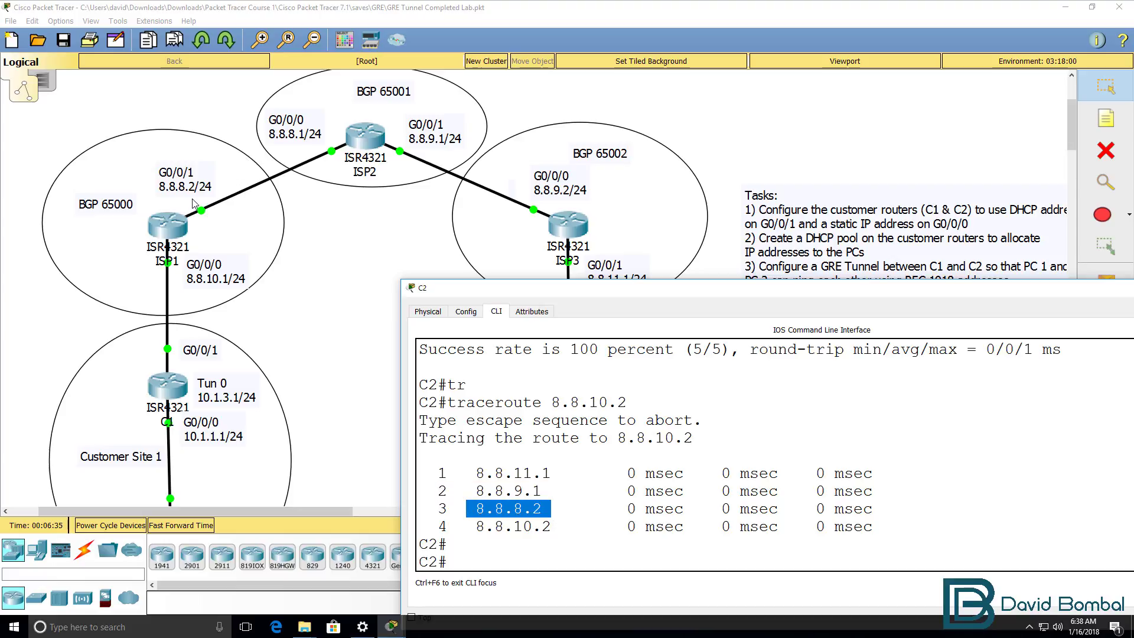
{"action": "left_click_drag", "start_coordinate": [1073, 139], "coordinate": [1078, 159]}
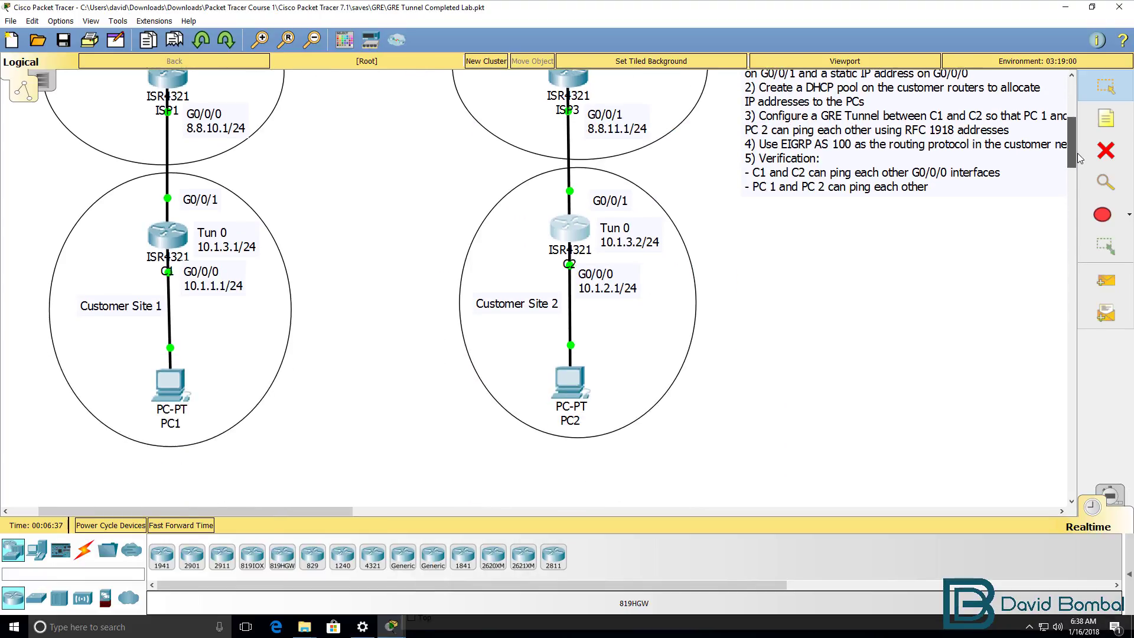
Scroll to Customer Site 1 and bring up router C1's CLI window.
{"action": "scroll", "coordinate": [183, 248], "scroll_direction": "up", "scroll_amount": 1}
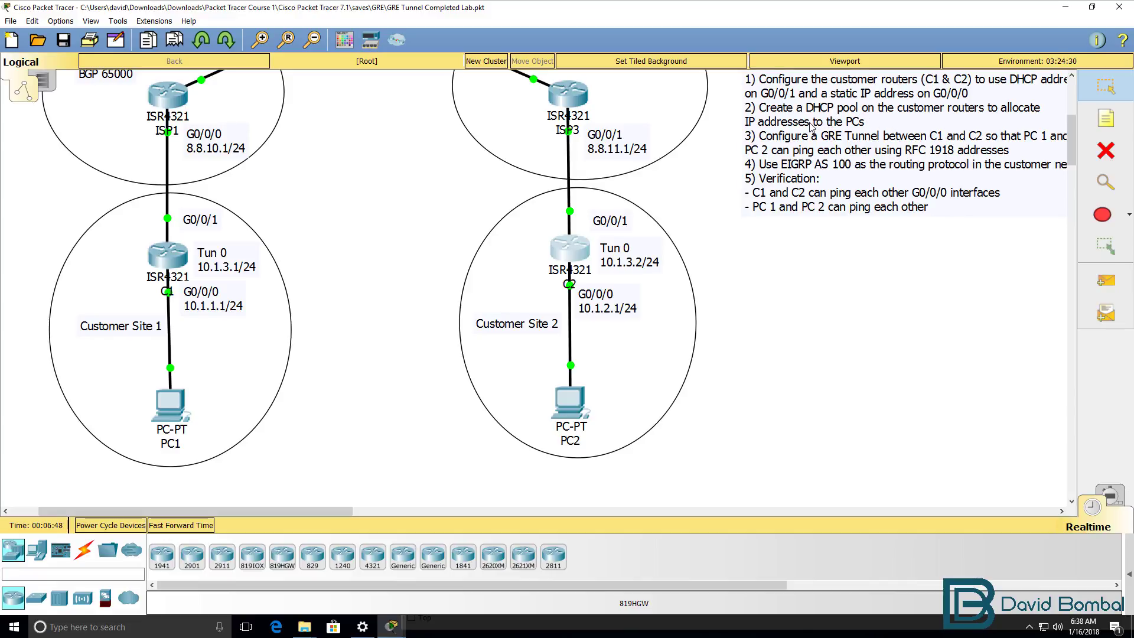
{"action": "left_click", "coordinate": [174, 254]}
On C1, enter global configuration mode and create the DHCP pool 'pc'.
{"action": "left_click_drag", "start_coordinate": [170, 239], "coordinate": [539, 213]}
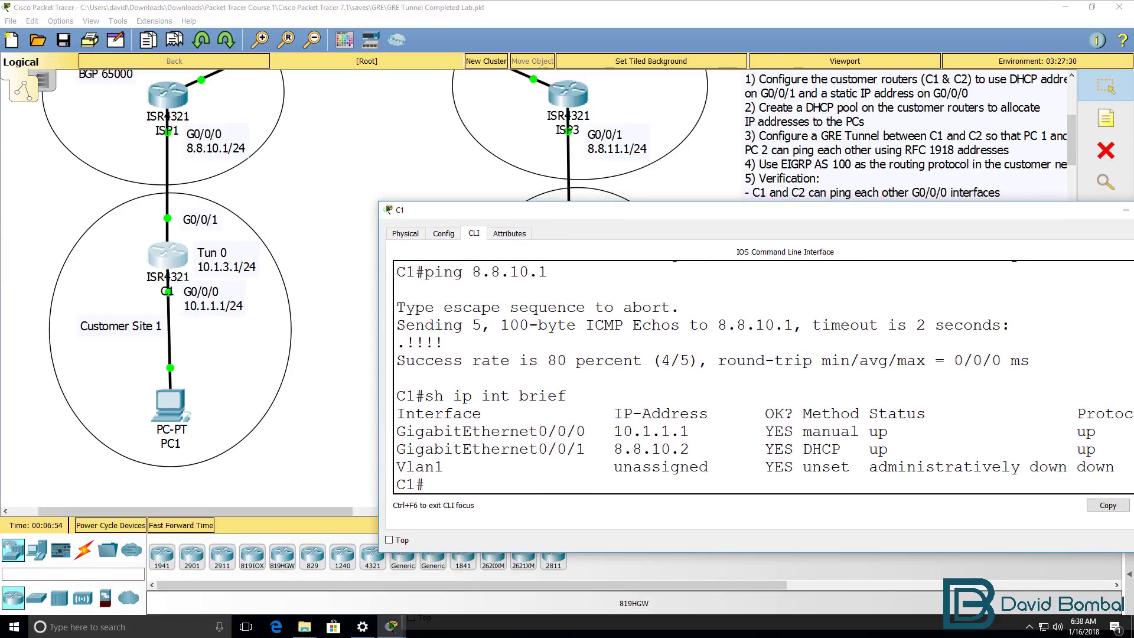
{"action": "type", "text": "conf t"}
{"action": "key", "text": "Return"}
{"action": "type", "text": "ig)#i"}
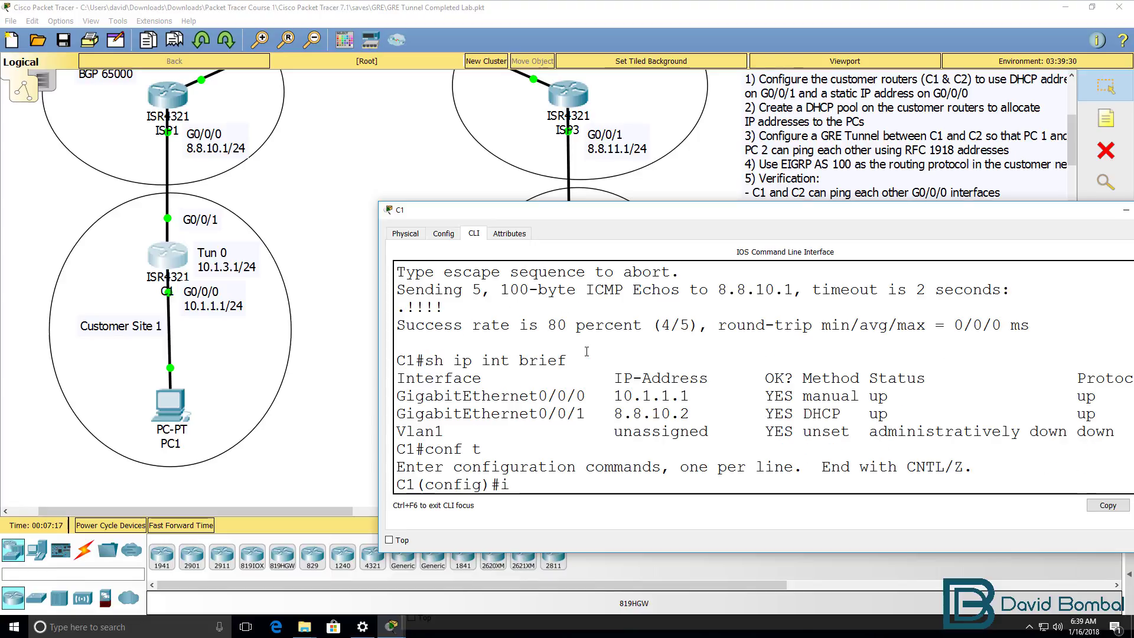
{"action": "type", "text": "p dh"}
{"action": "key", "text": "Tab"}
{"action": "type", "text": "p"}
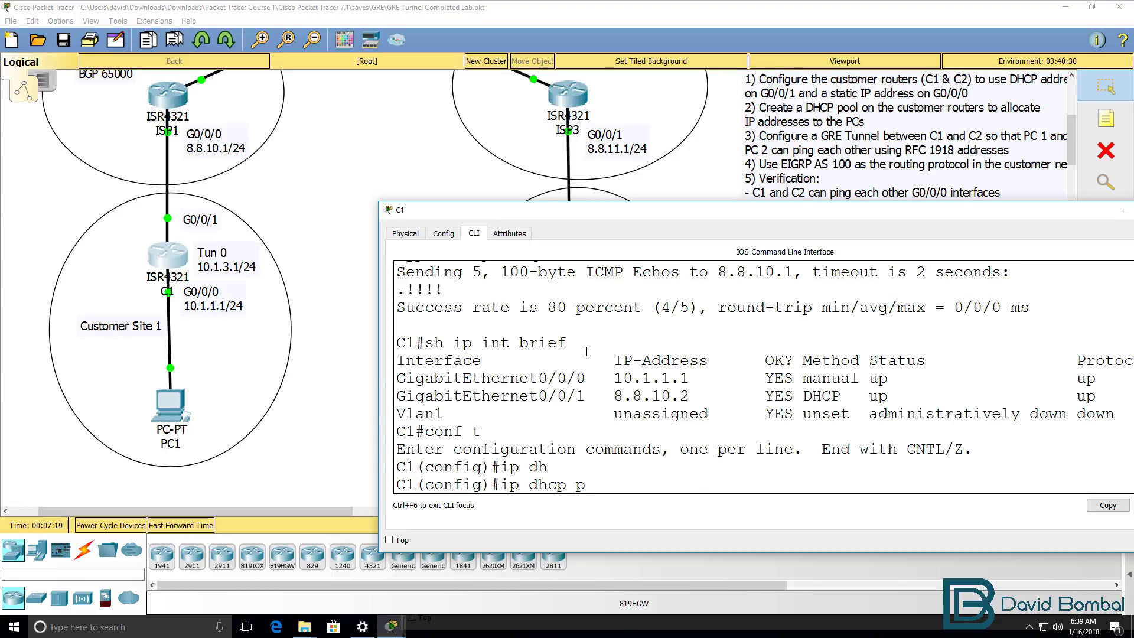
{"action": "key", "text": "Tab"}
{"action": "type", "text": "?"}
{"action": "type", "text": "pc"}
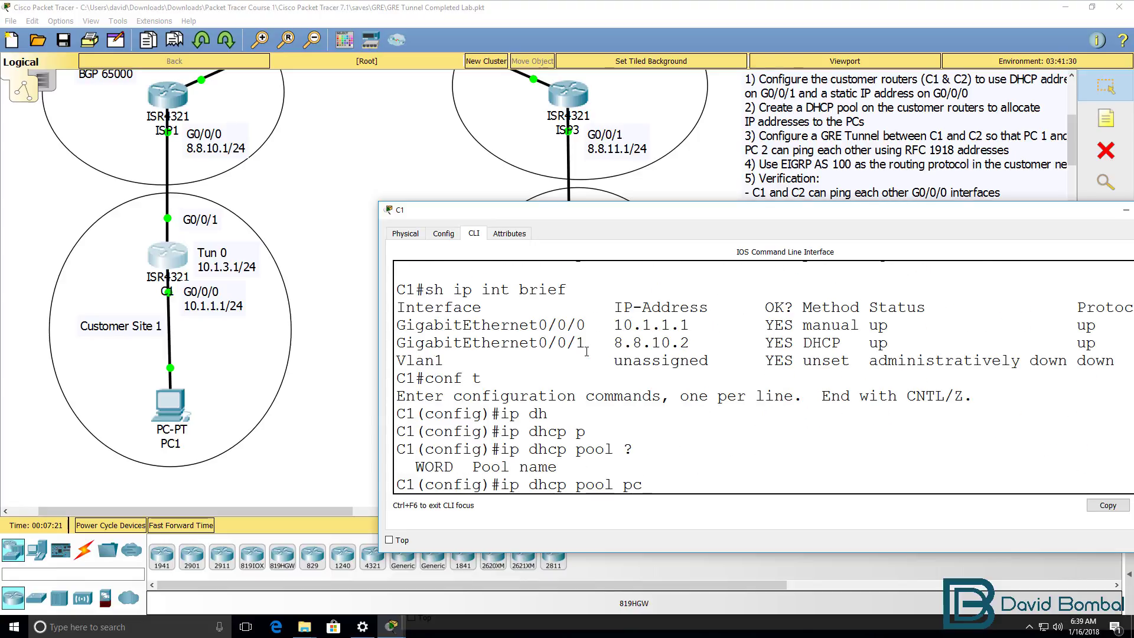
{"action": "key", "text": "Return"}
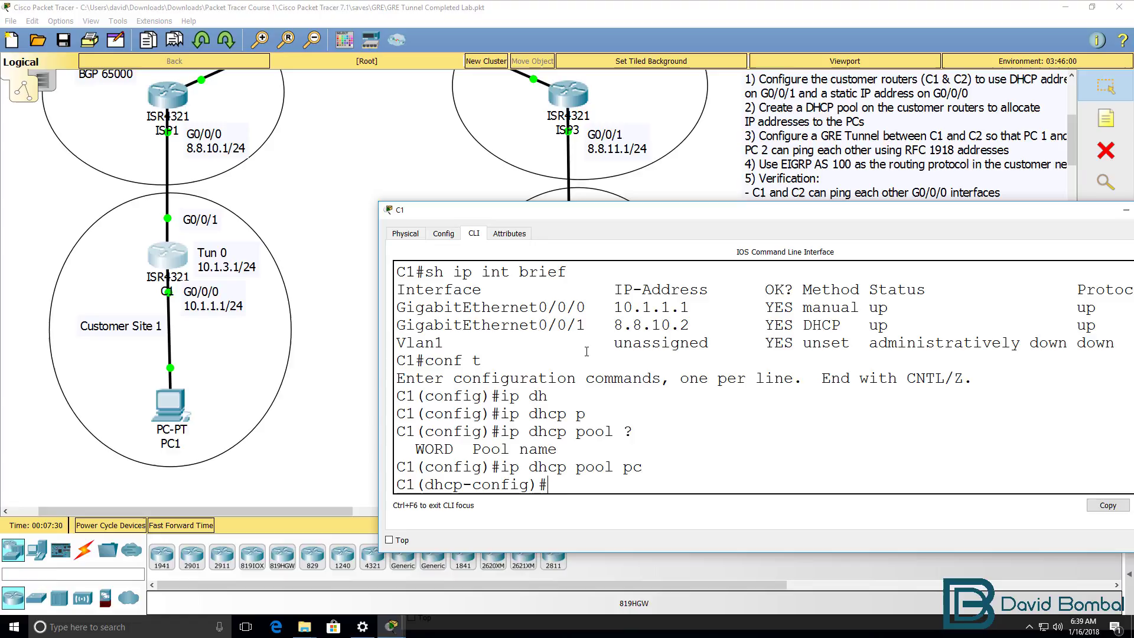
Give pool pc network 10.1.1.0 255.255.255.0 and default router 10.1.1.1.
{"action": "type", "text": "network "}
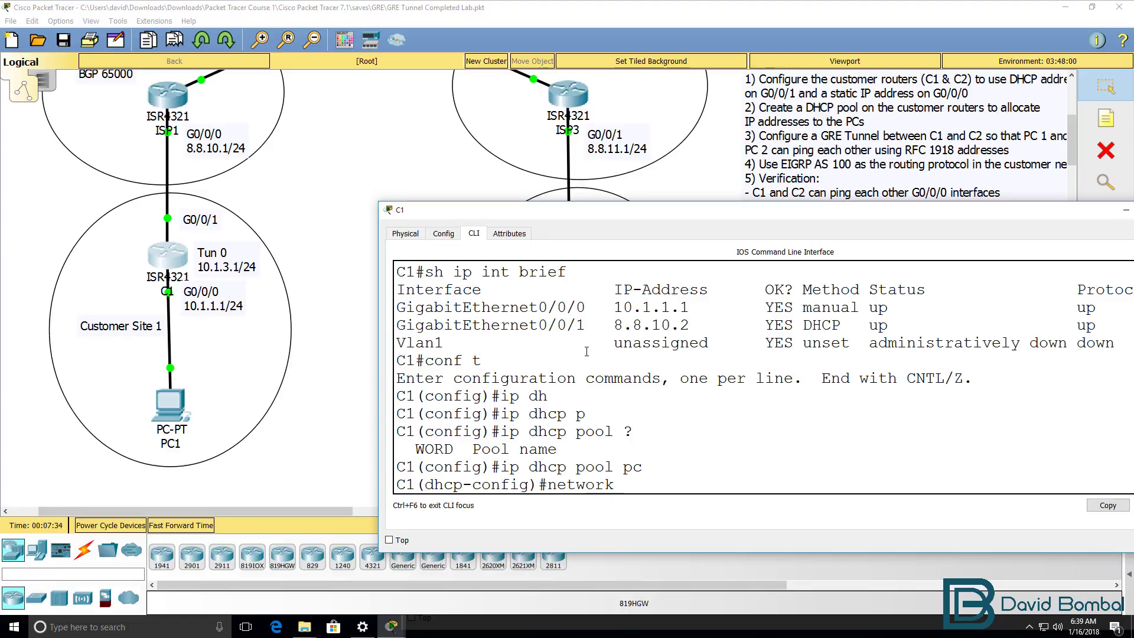
{"action": "type", "text": "?10."}
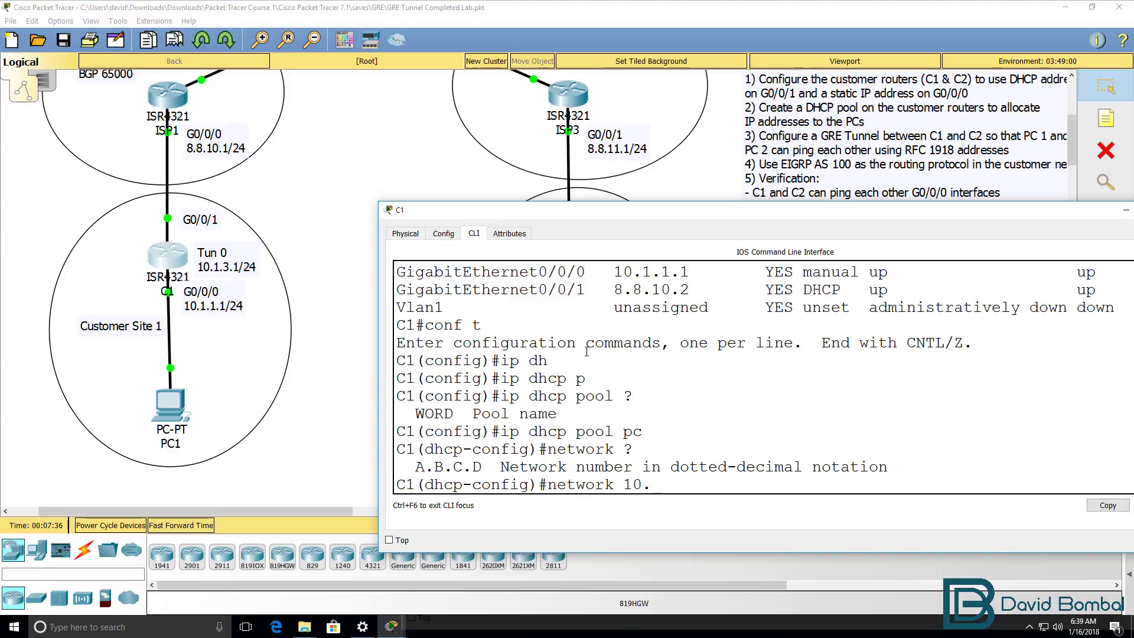
{"action": "type", "text": "1.1.0"}
{"action": "type", "text": " ?"}
{"action": "type", "text": "255.255"}
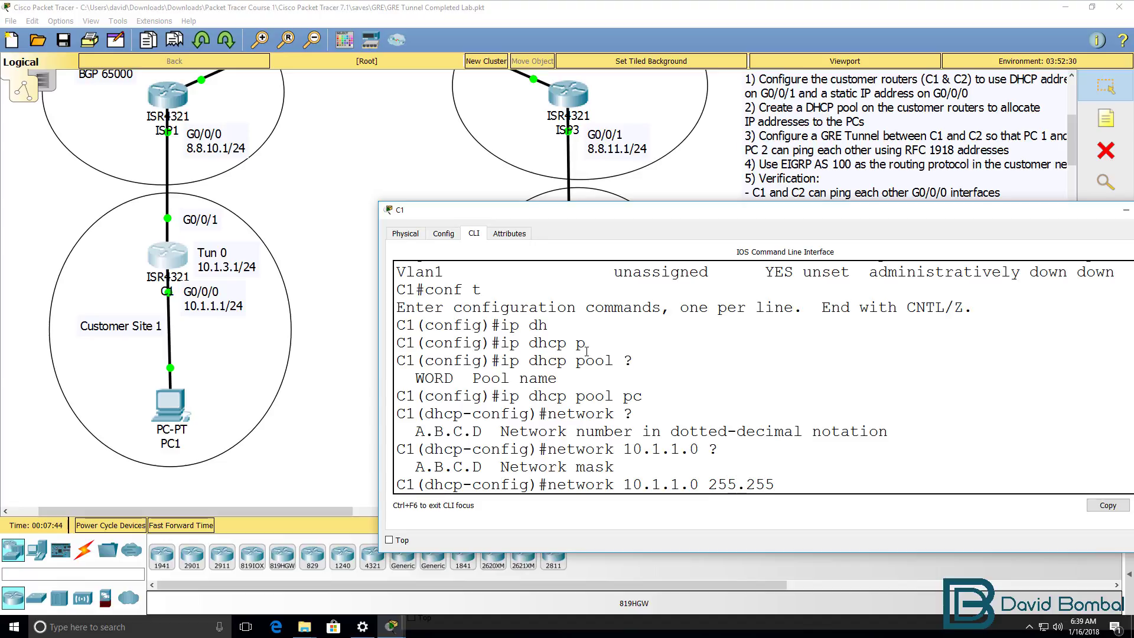
{"action": "type", "text": ".255.0"}
{"action": "key", "text": "Return"}
{"action": "type", "text": "dhcp-config)#d"}
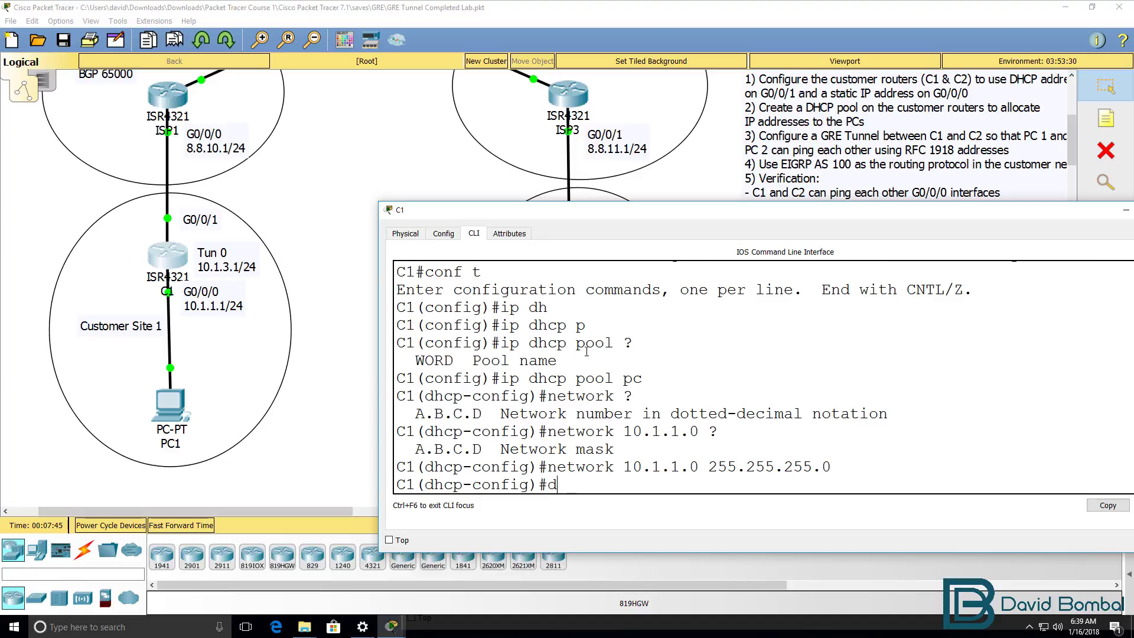
{"action": "type", "text": "ef"}
{"action": "key", "text": "Tab"}
{"action": "type", "text": "10.1.1.1"}
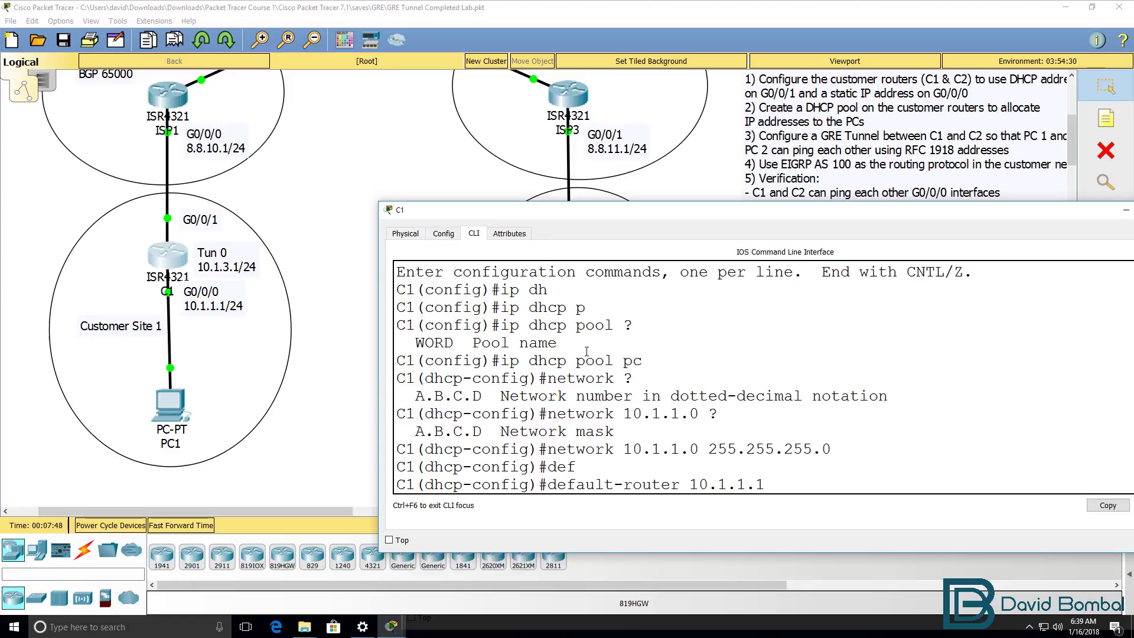
{"action": "key", "text": "Return"}
Exit configuration mode and list C1's DHCP bindings, still empty.
{"action": "type", "text": "end"}
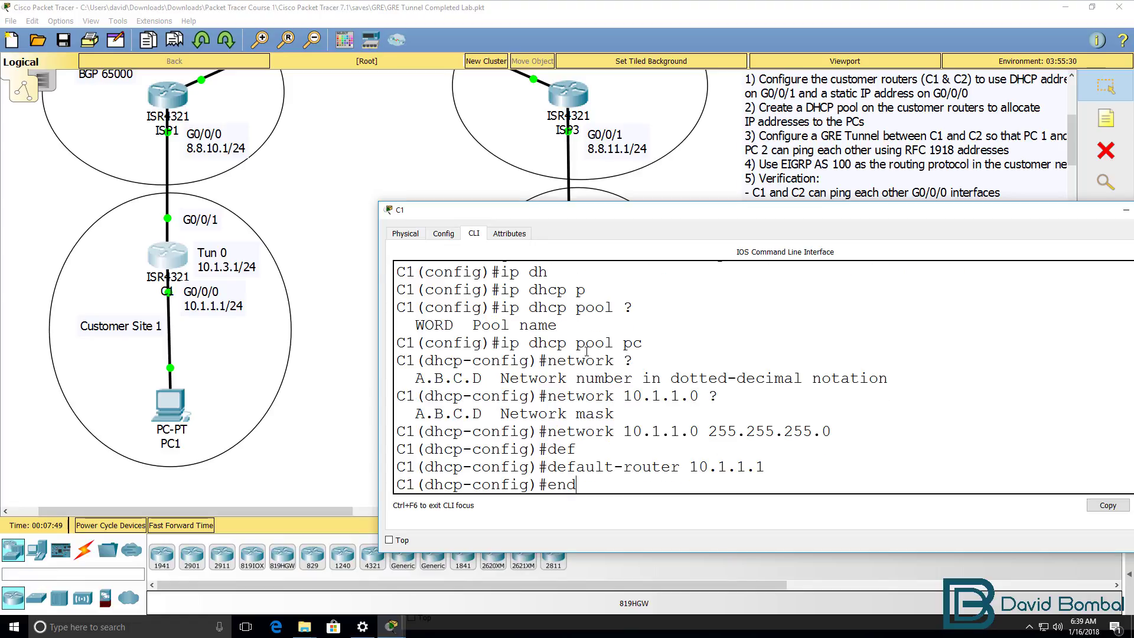
{"action": "key", "text": "Return"}
{"action": "key", "text": "Return"}
{"action": "type", "text": "sh ip "}
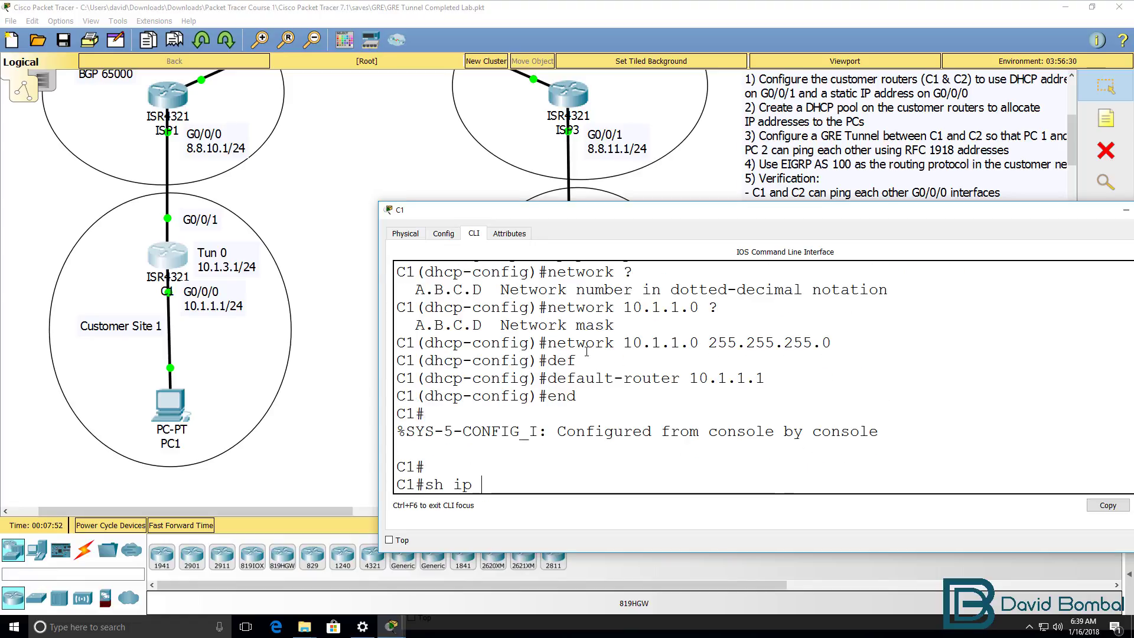
{"action": "type", "text": "dh"}
{"action": "key", "text": "Tab"}
{"action": "type", "text": "b"}
{"action": "key", "text": "Tab"}
{"action": "key", "text": "Return"}
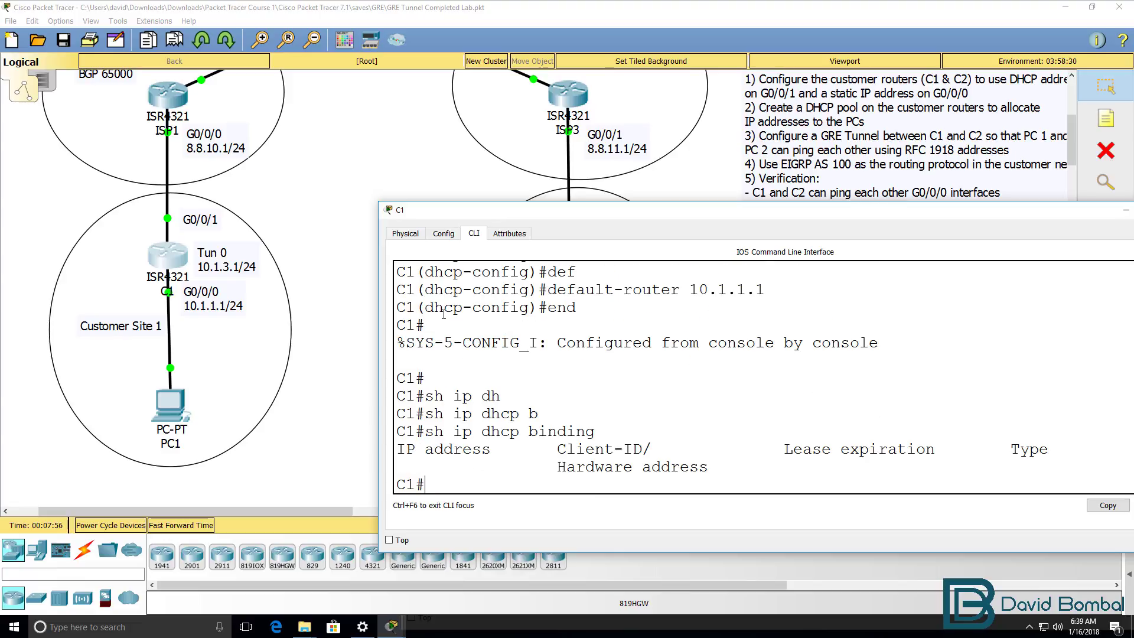
Switch PC1's IPv4 configuration to DHCP.
{"action": "left_click", "coordinate": [172, 407]}
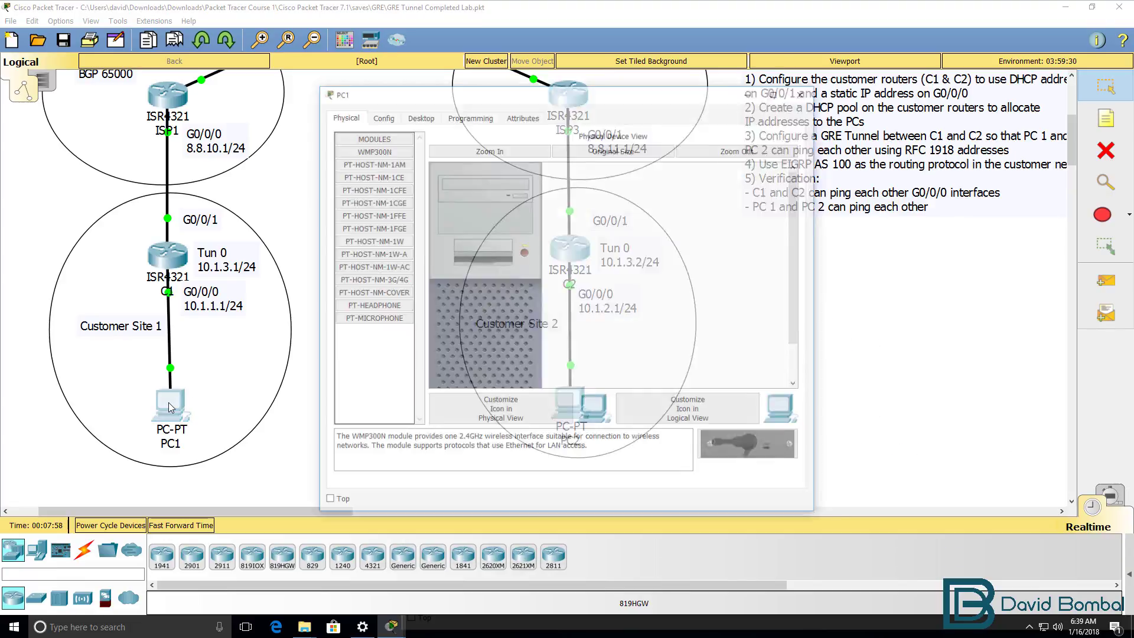
{"action": "left_click", "coordinate": [381, 115]}
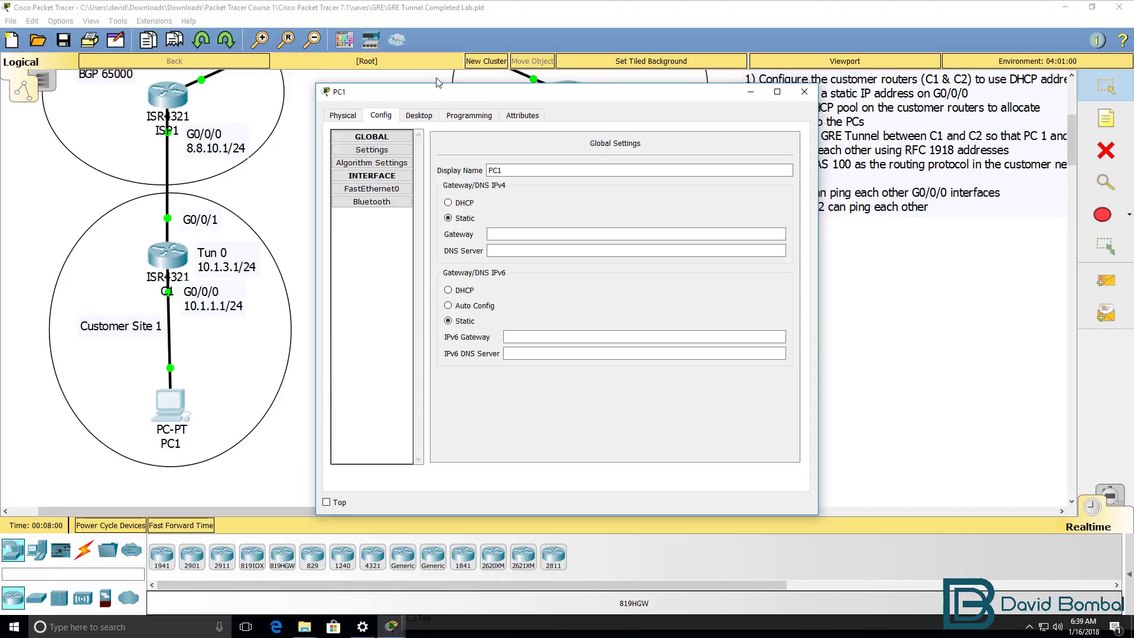
{"action": "left_click_drag", "start_coordinate": [442, 87], "coordinate": [827, 147]}
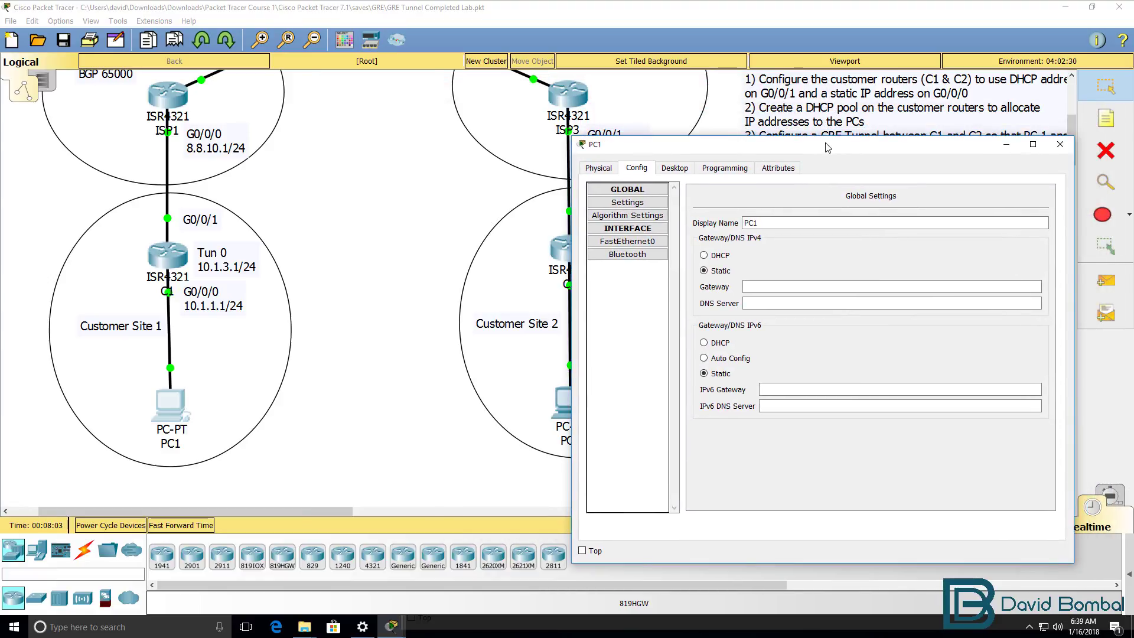
{"action": "left_click", "coordinate": [716, 258]}
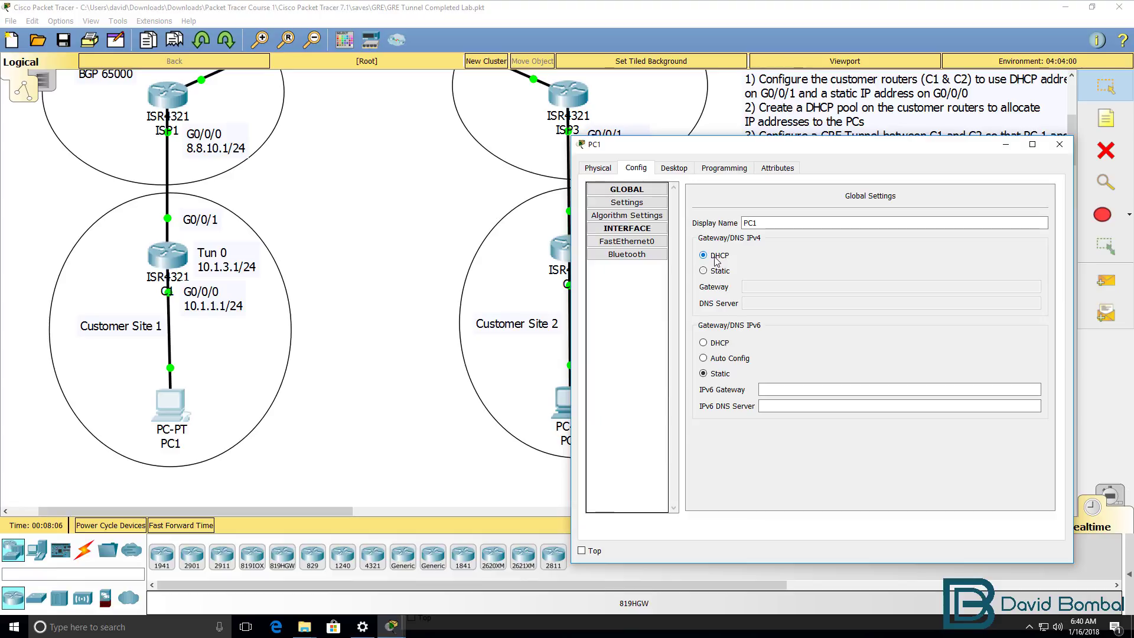
In PC1's command prompt, confirm leased address 10.1.1.2 with ipconfig and ping 10.1.1.1.
{"action": "left_click", "coordinate": [676, 169]}
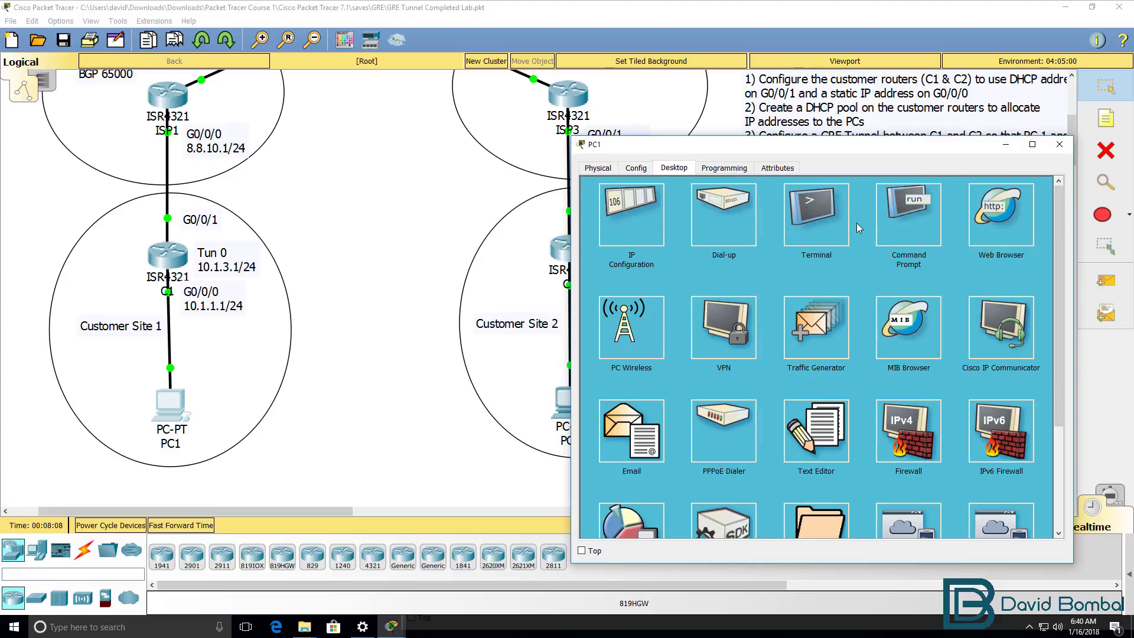
{"action": "left_click", "coordinate": [915, 217]}
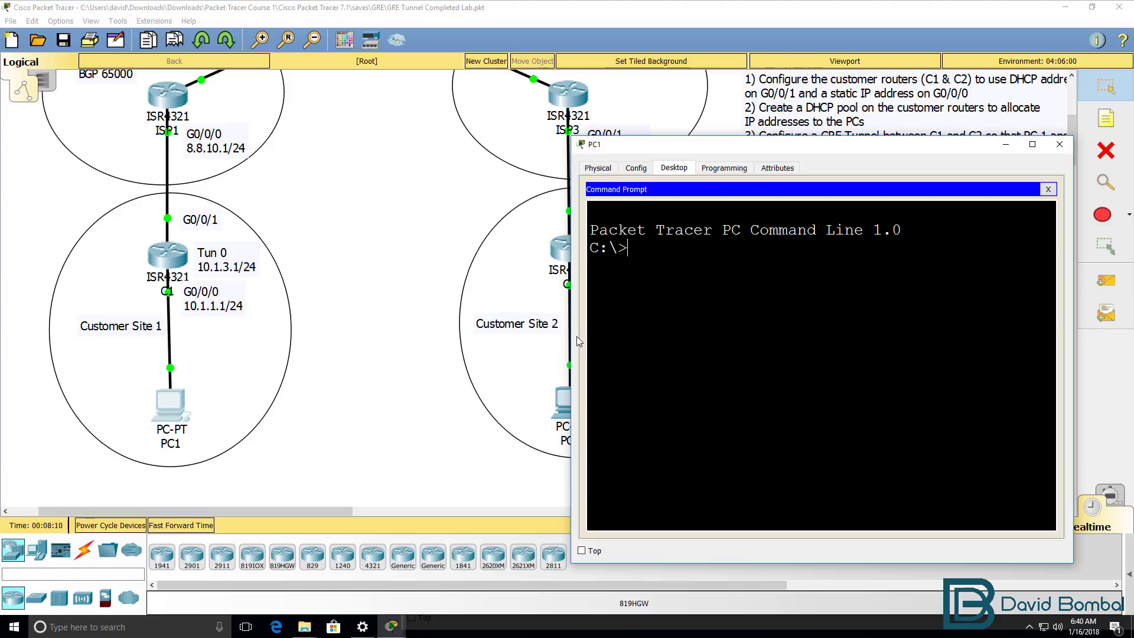
{"action": "left_click_drag", "start_coordinate": [570, 339], "coordinate": [506, 340]}
{"action": "type", "text": "ipconfig"}
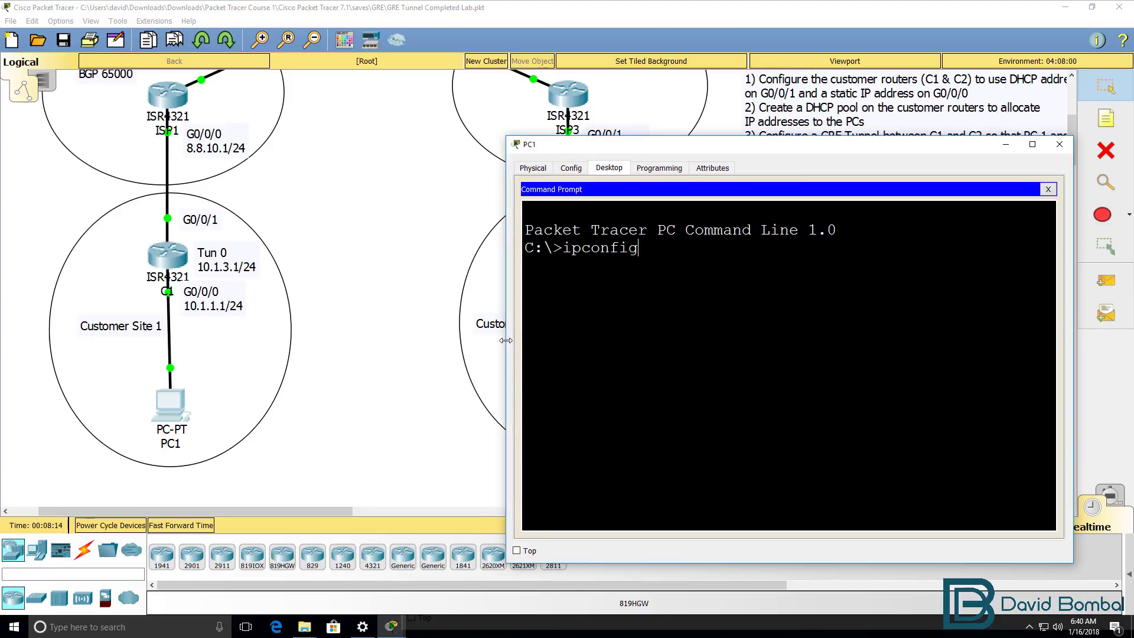
{"action": "key", "text": "Return"}
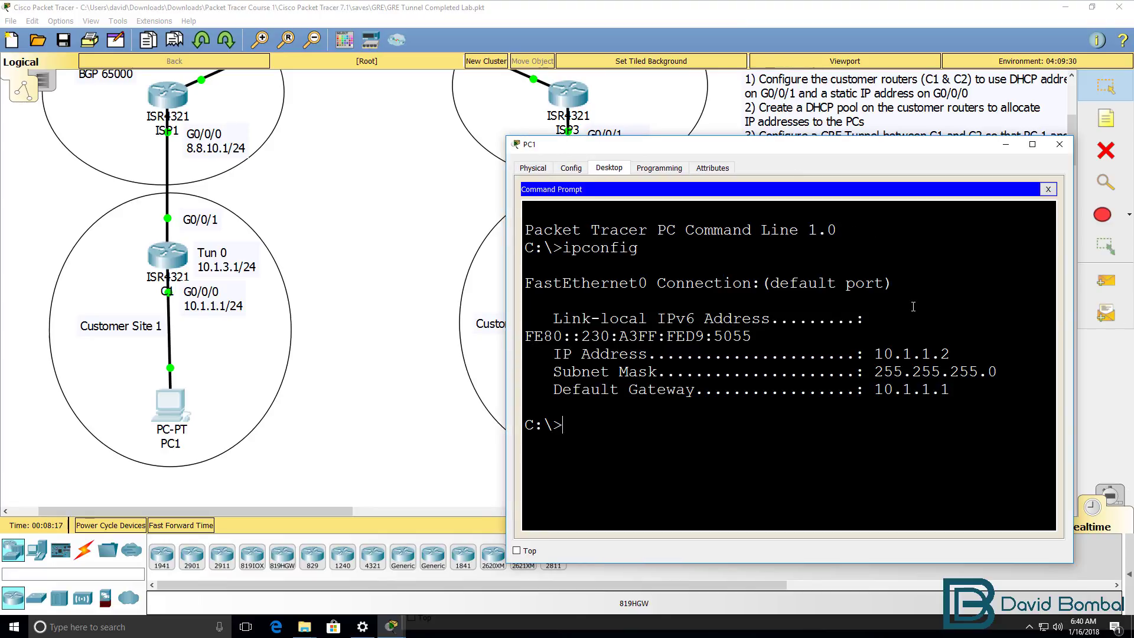
{"action": "left_click_drag", "start_coordinate": [949, 353], "coordinate": [879, 354]}
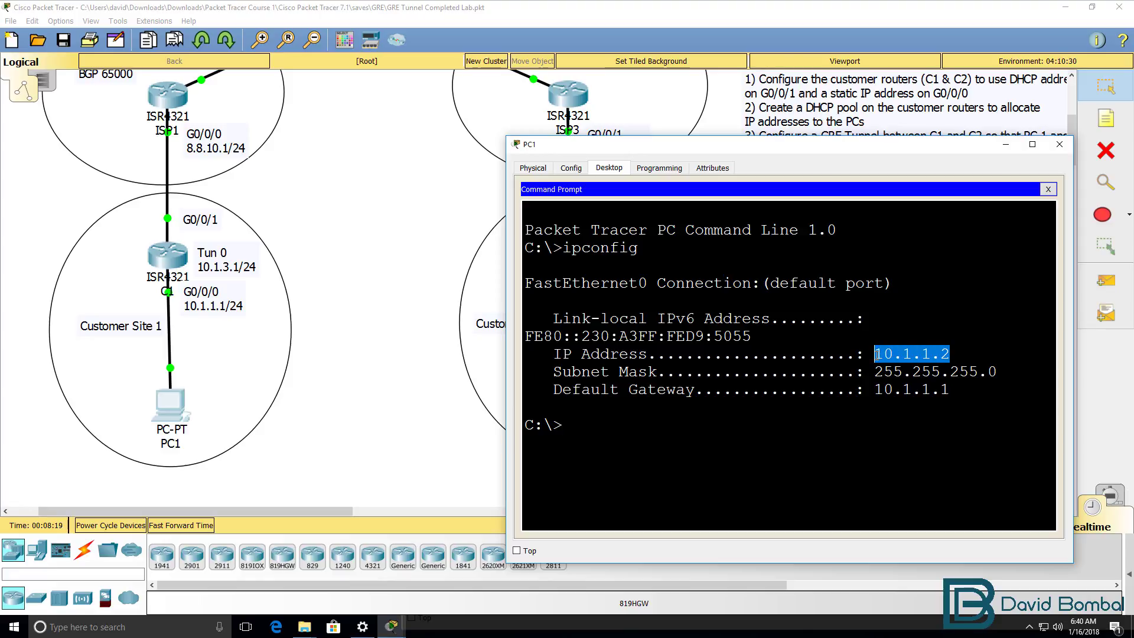
{"action": "type", "text": "ping 10.1."}
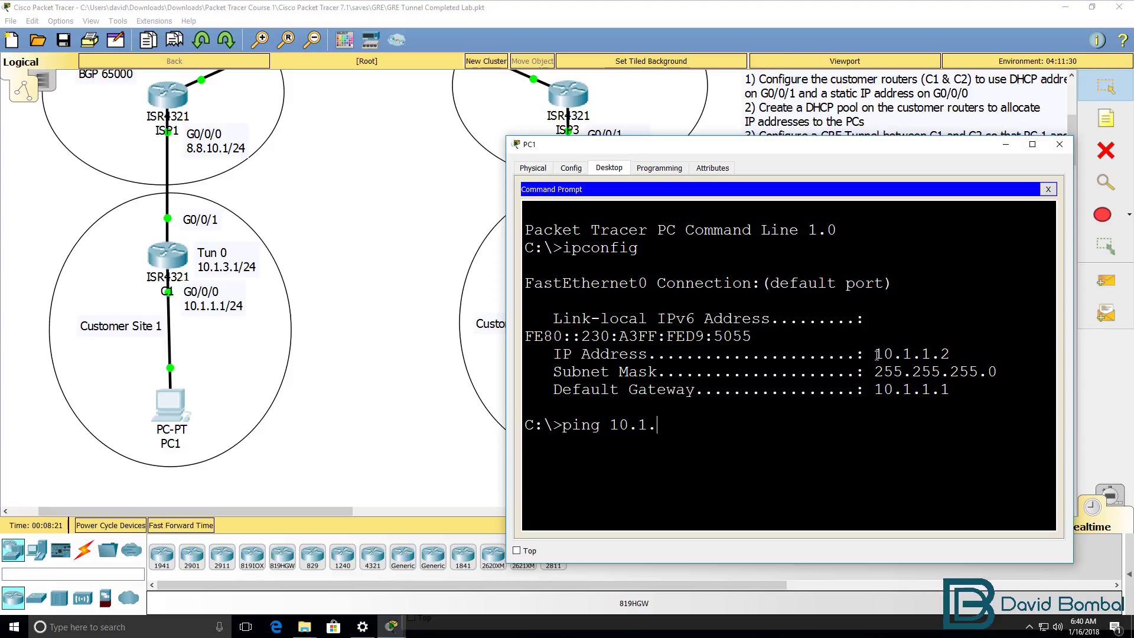
{"action": "type", "text": "1.1"}
{"action": "key", "text": "Return"}
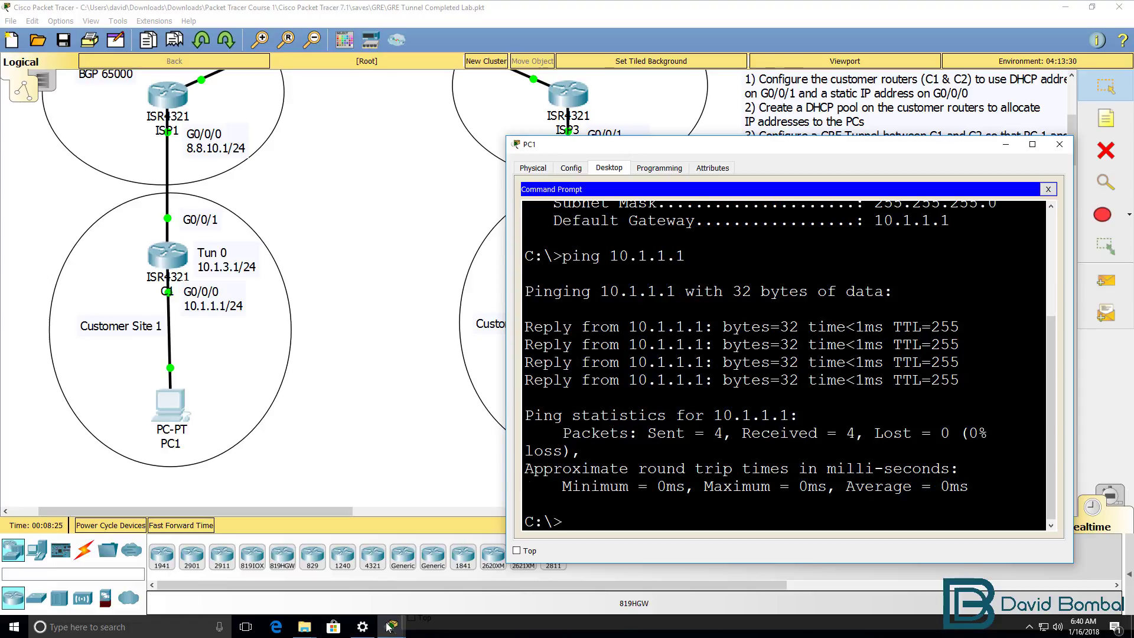
Recheck C1's DHCP bindings and mark the new 10.1.1.2 lease.
{"action": "mouse_move", "coordinate": [391, 626]}
{"action": "left_click", "coordinate": [342, 570]}
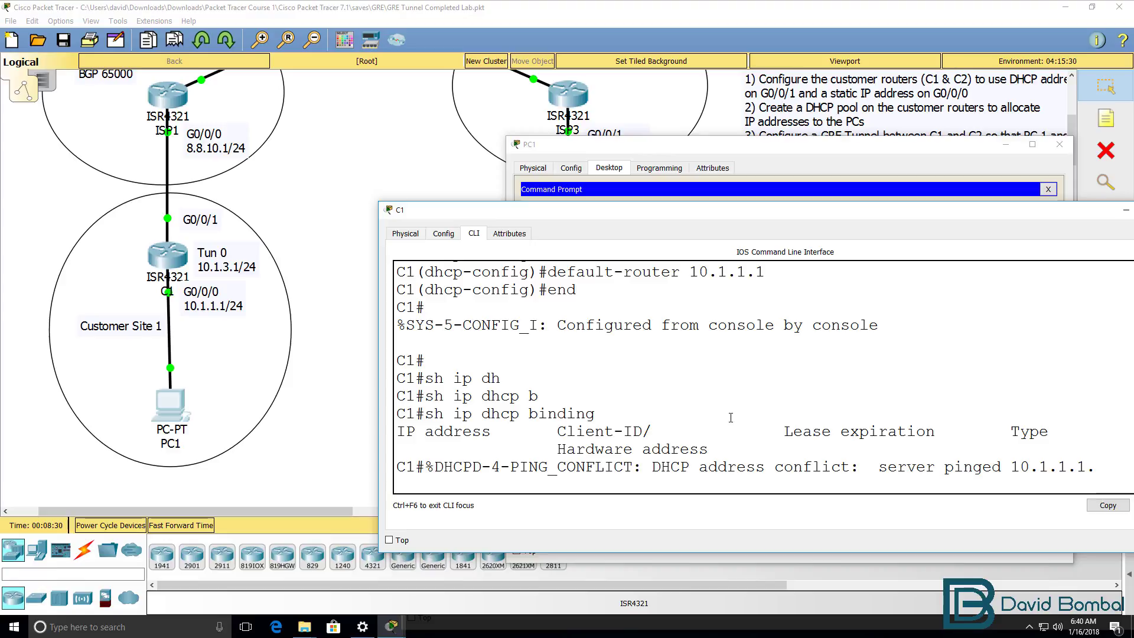
{"action": "left_click_drag", "start_coordinate": [1109, 467], "coordinate": [433, 466]}
{"action": "key", "text": "Return"}
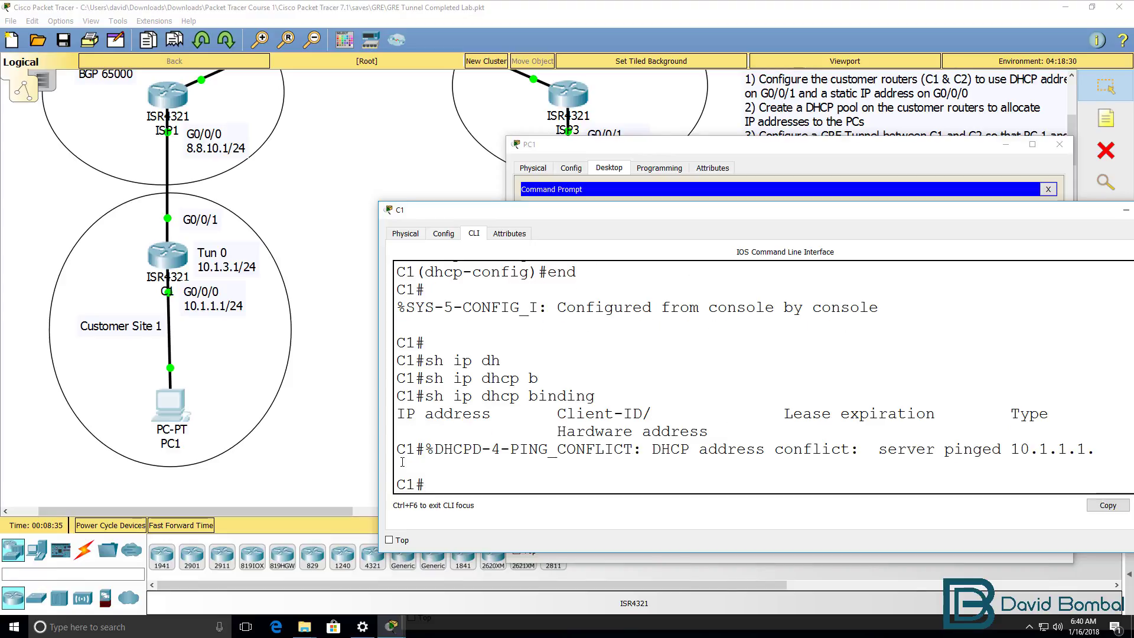
{"action": "type", "text": "sh ip dh"}
{"action": "key", "text": "Tab"}
{"action": "type", "text": "b"}
{"action": "key", "text": "Tab"}
{"action": "key", "text": "Return"}
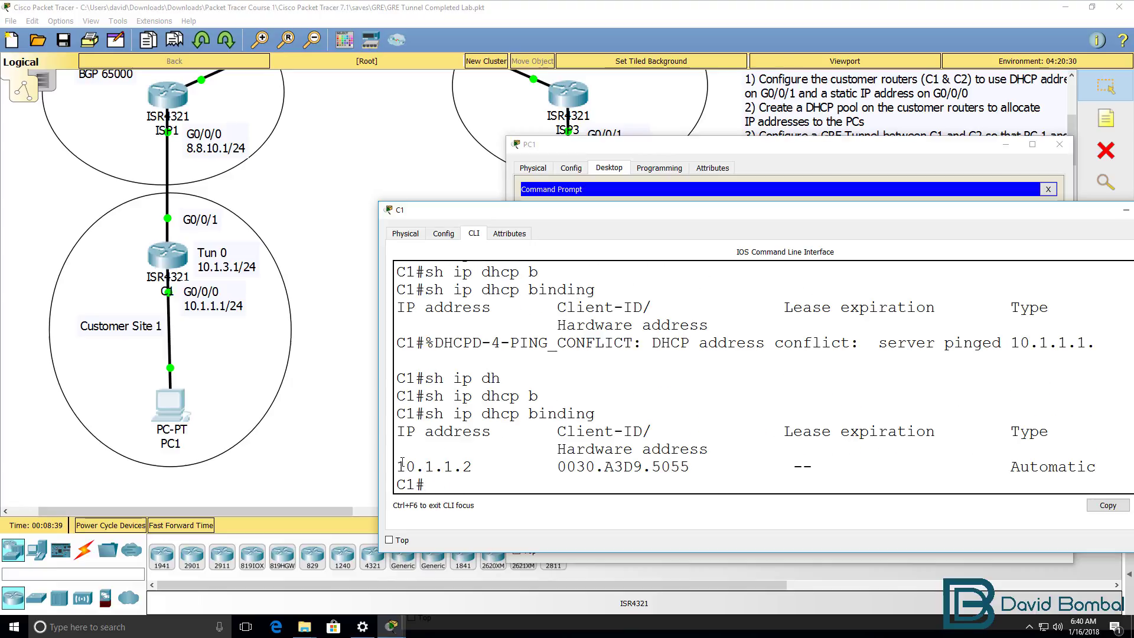
{"action": "left_click_drag", "start_coordinate": [505, 469], "coordinate": [398, 459]}
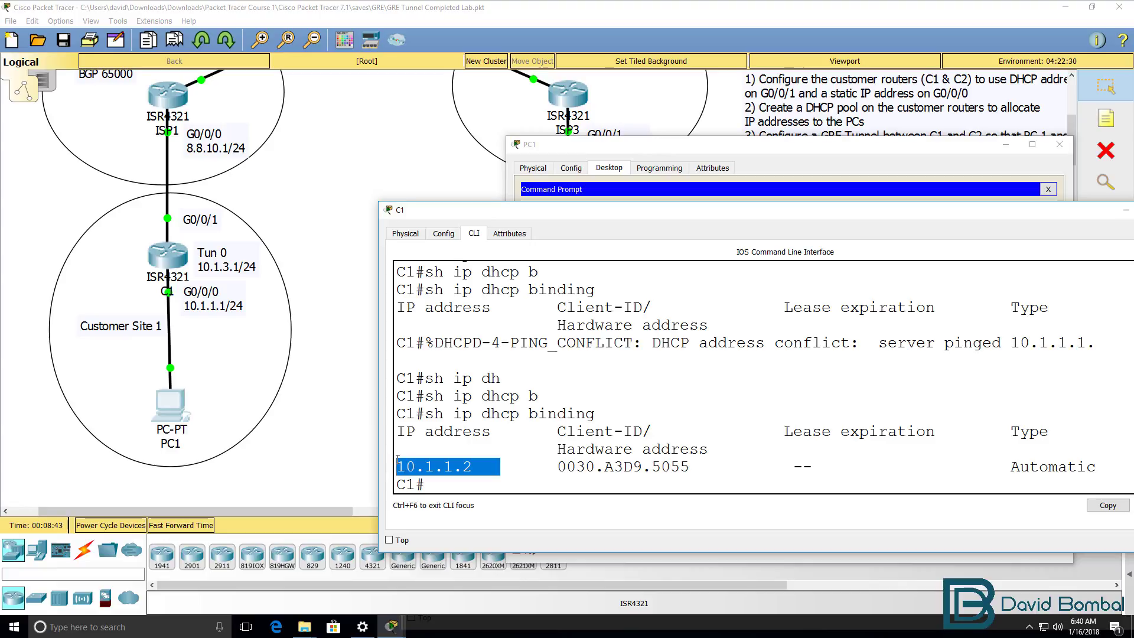
Show C1's running configuration, highlight the ip dhcp pool pc block, then stop the listing.
{"action": "type", "text": "sh run"}
{"action": "key", "text": "Return"}
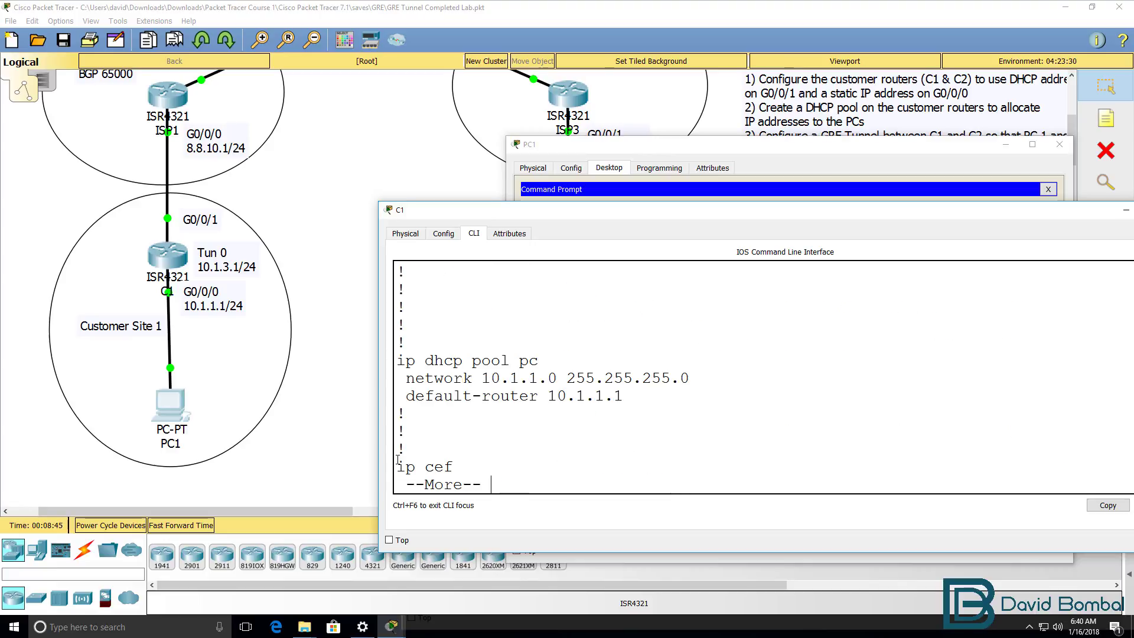
{"action": "left_click_drag", "start_coordinate": [427, 332], "coordinate": [658, 422]}
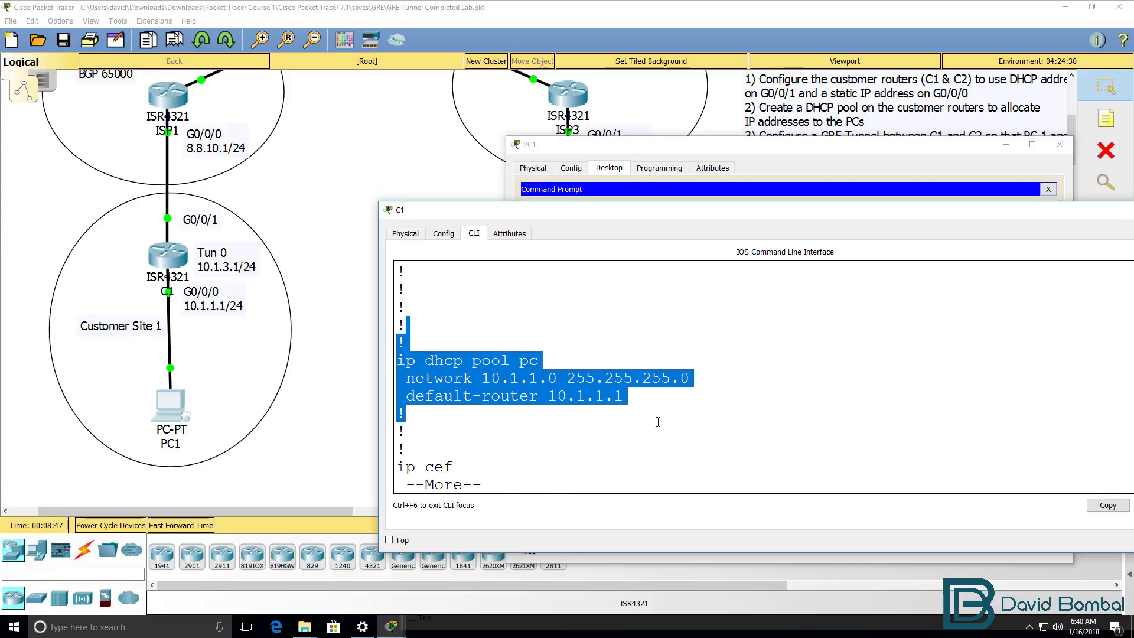
{"action": "key", "text": "ctrl+c"}
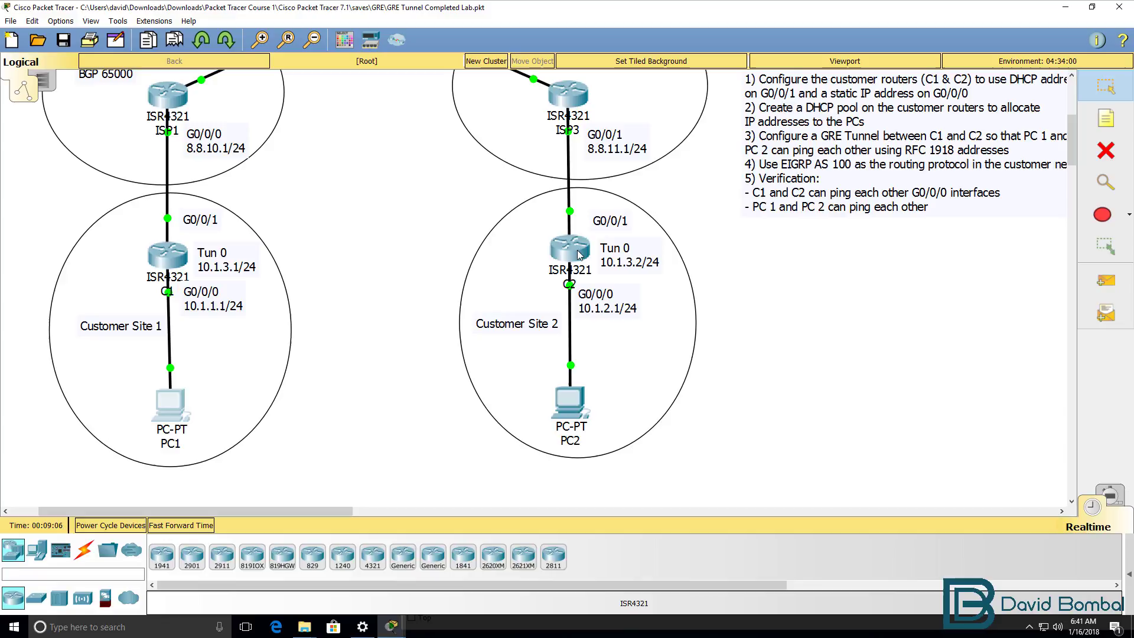
Open C2's CLI, enter global configuration mode and create DHCP pool 'pc'.
{"action": "left_click", "coordinate": [578, 252]}
{"action": "left_click_drag", "start_coordinate": [565, 291], "coordinate": [808, 137]}
{"action": "type", "text": "conf t"}
{"action": "key", "text": "Return"}
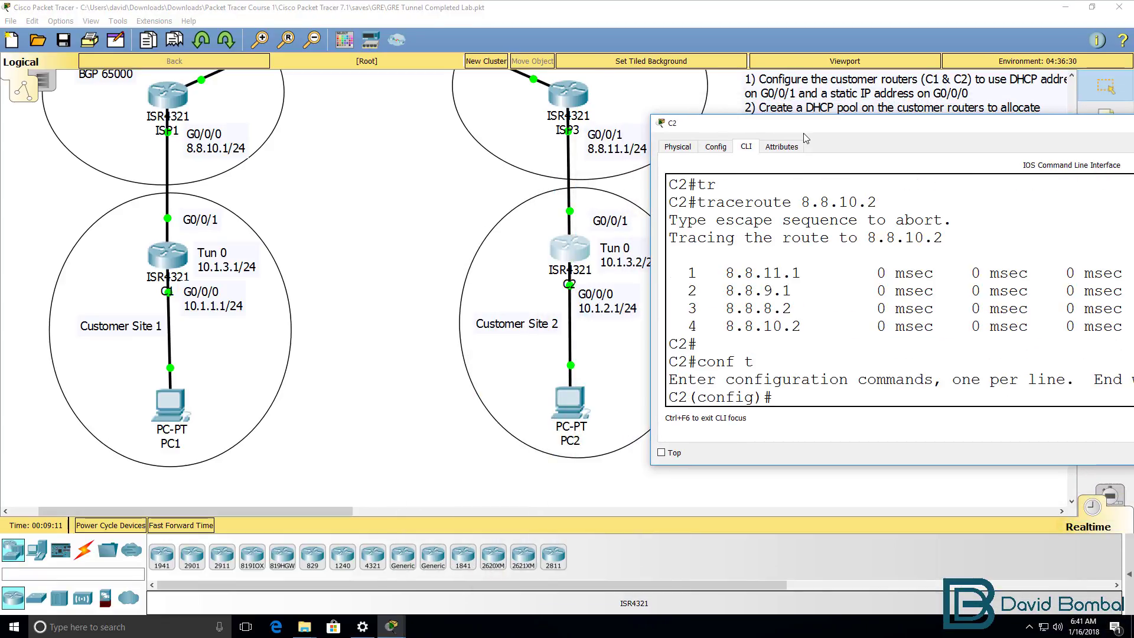
{"action": "type", "text": "ip dh"}
{"action": "key", "text": "Tab"}
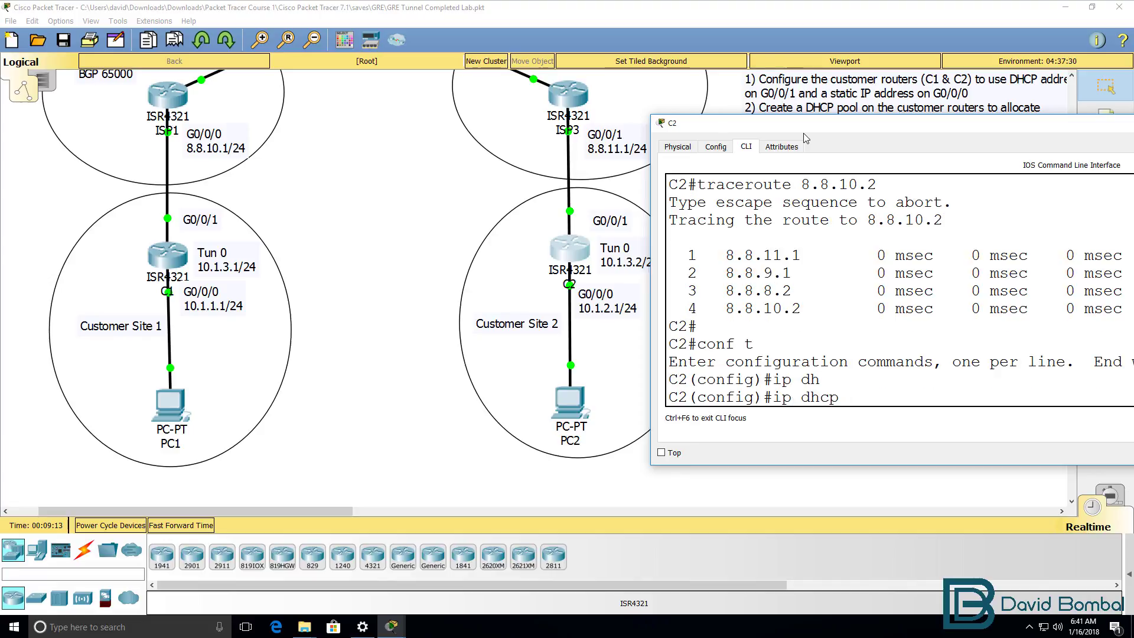
{"action": "type", "text": "po"}
{"action": "key", "text": "Tab"}
{"action": "type", "text": "pc"}
{"action": "key", "text": "Return"}
Give pool pc network 10.1.2.0 255.255.255.0 and default router 10.1.2.1.
{"action": "type", "text": "netw"}
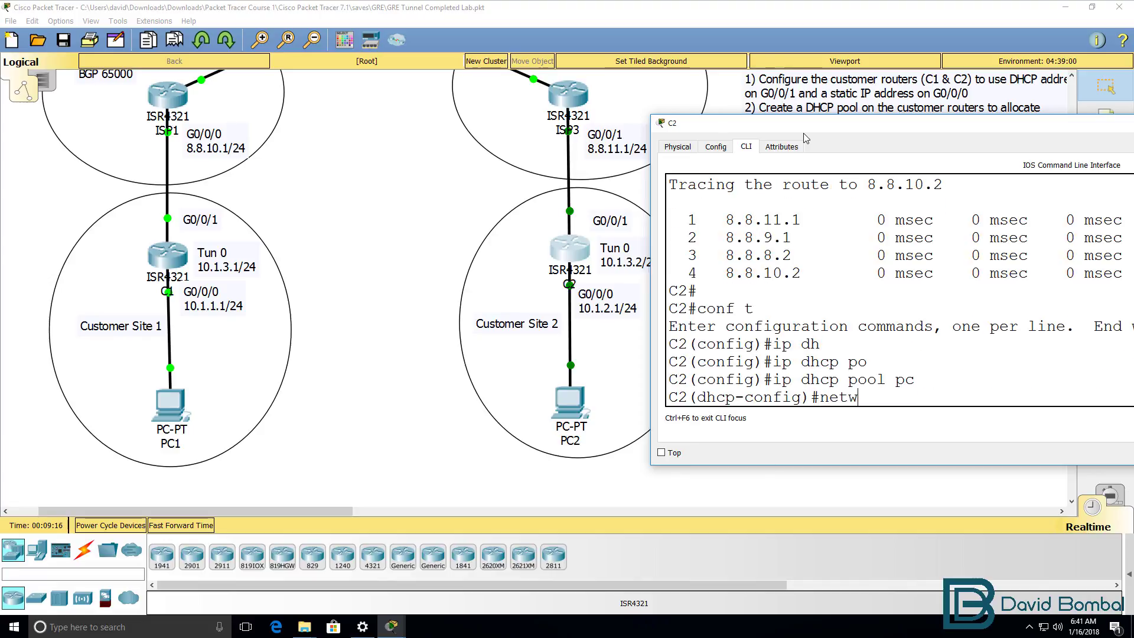
{"action": "key", "text": "Tab"}
{"action": "type", "text": "10.1."}
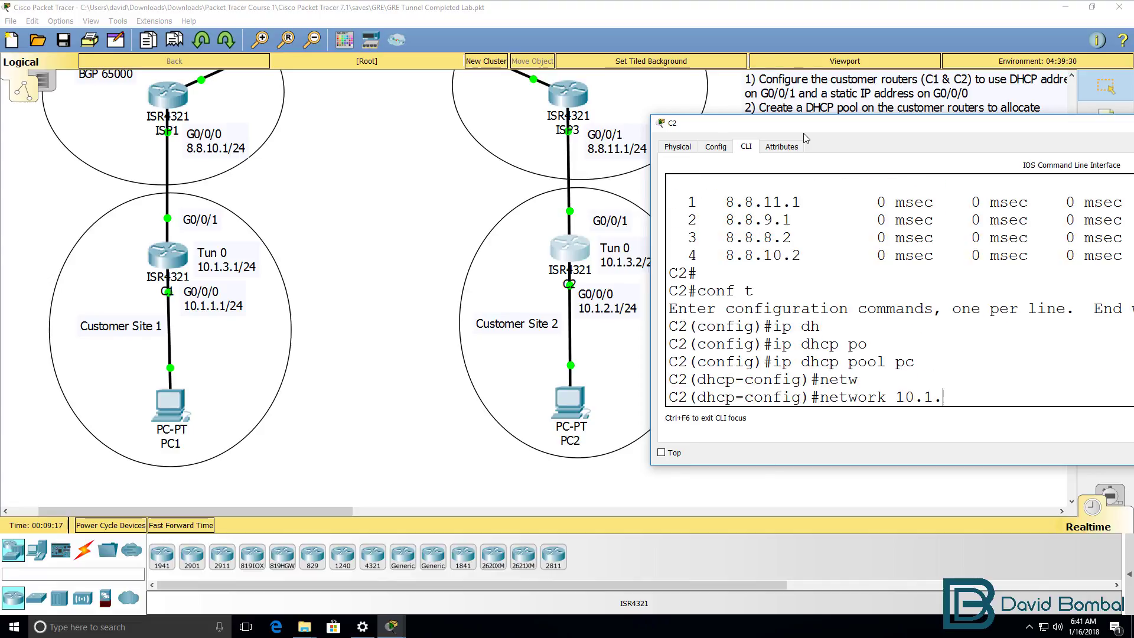
{"action": "type", "text": "2.0 255.255.255.0"}
{"action": "key", "text": "Return"}
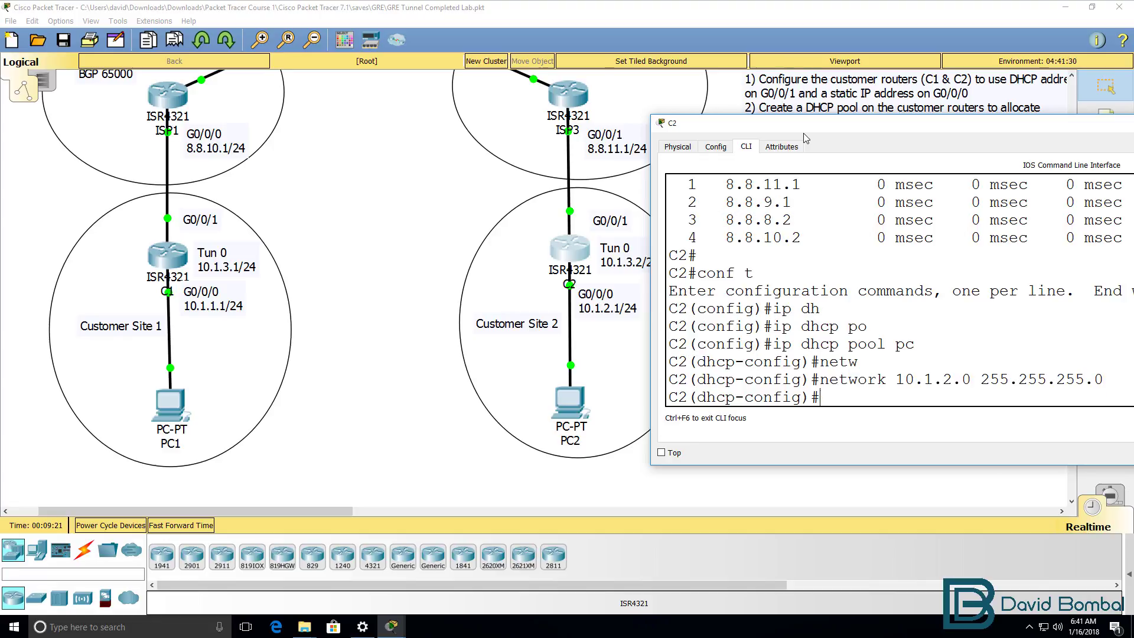
{"action": "type", "text": "def"}
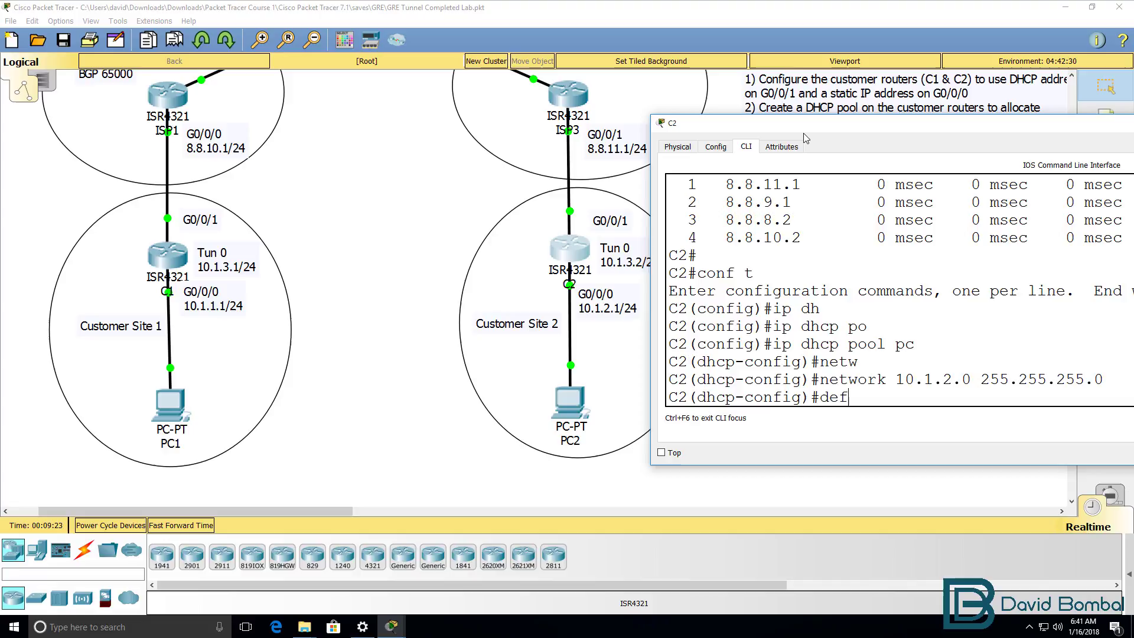
{"action": "key", "text": "Tab"}
{"action": "type", "text": "10.1.2"}
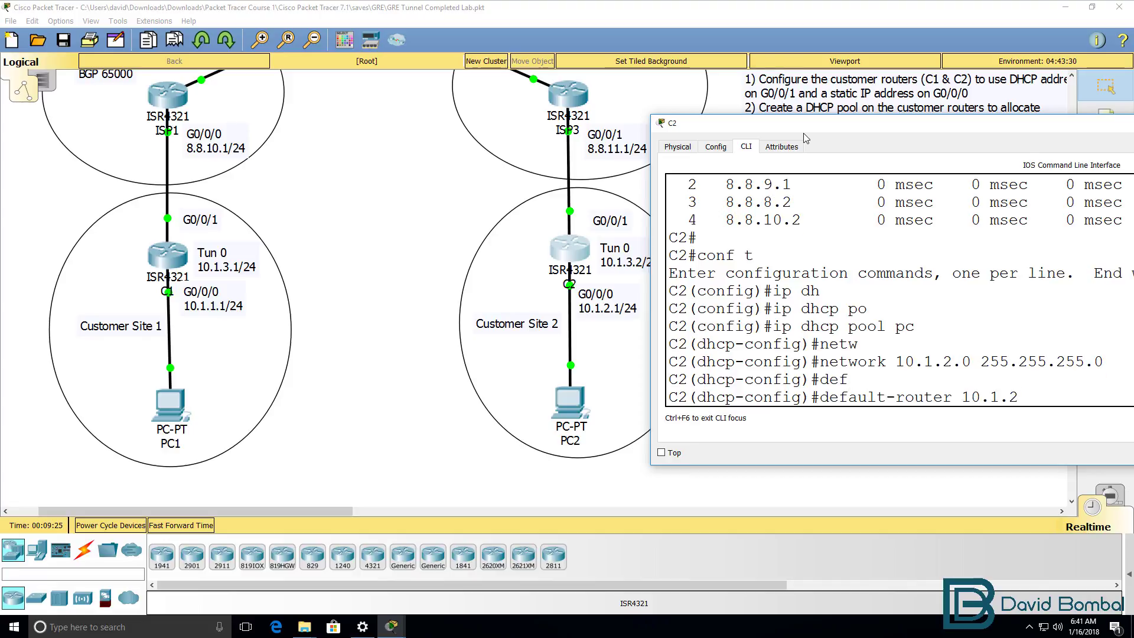
{"action": "type", "text": ".1"}
{"action": "key", "text": "Return"}
Exit configuration mode and list C2's DHCP bindings, currently empty.
{"action": "type", "text": "end"}
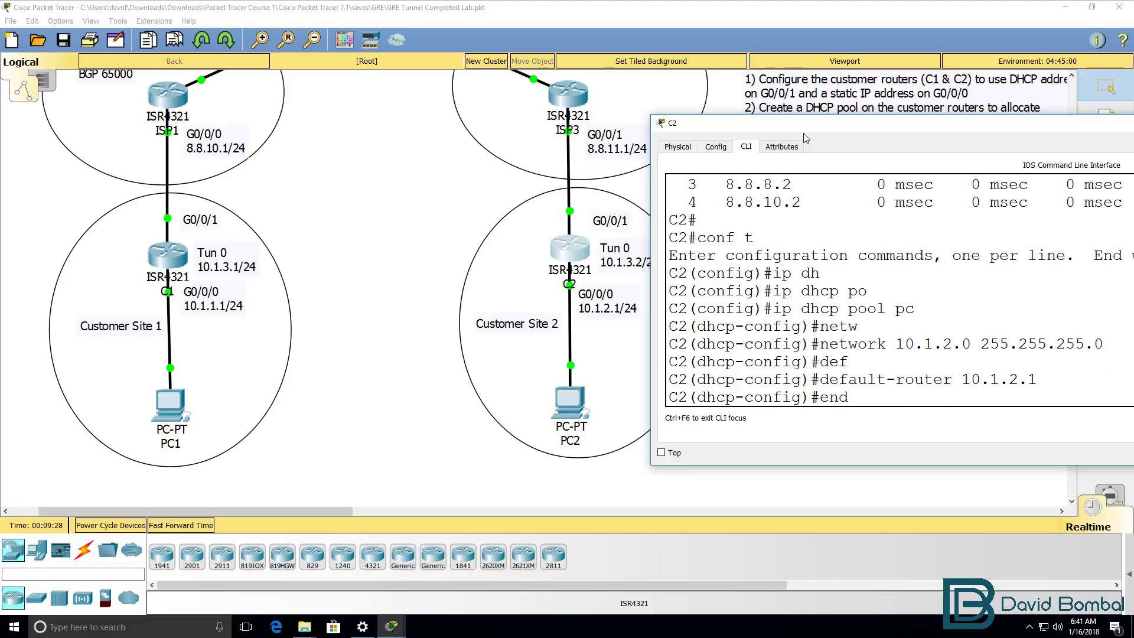
{"action": "key", "text": "Return"}
{"action": "type", "text": "sh ip dh"}
{"action": "key", "text": "Tab"}
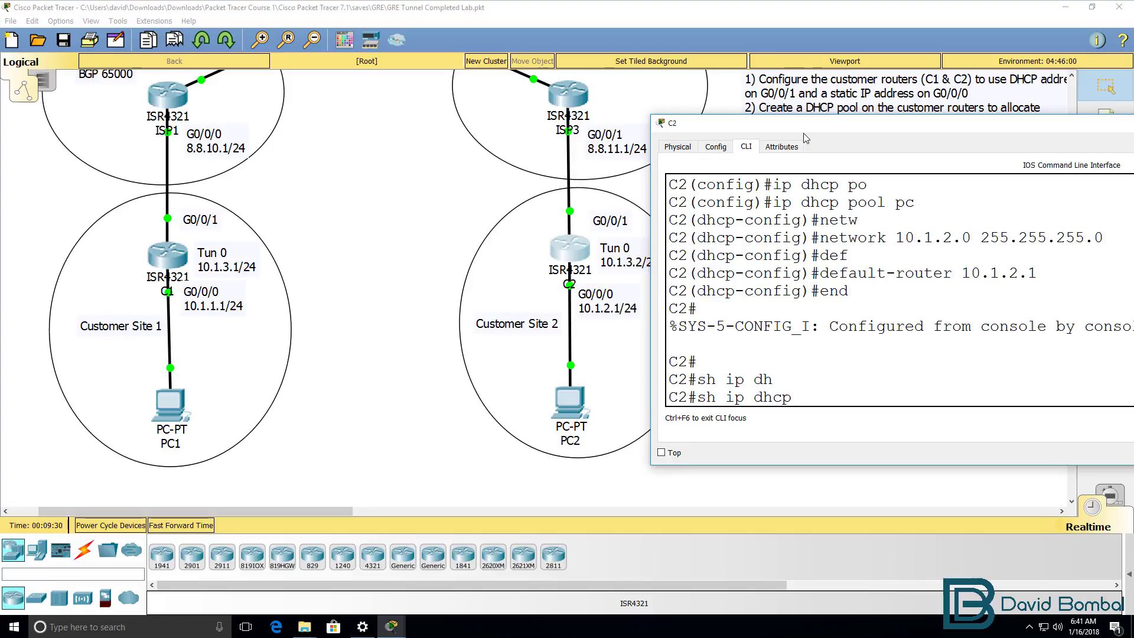
{"action": "type", "text": "b"}
{"action": "key", "text": "Tab"}
{"action": "key", "text": "Return"}
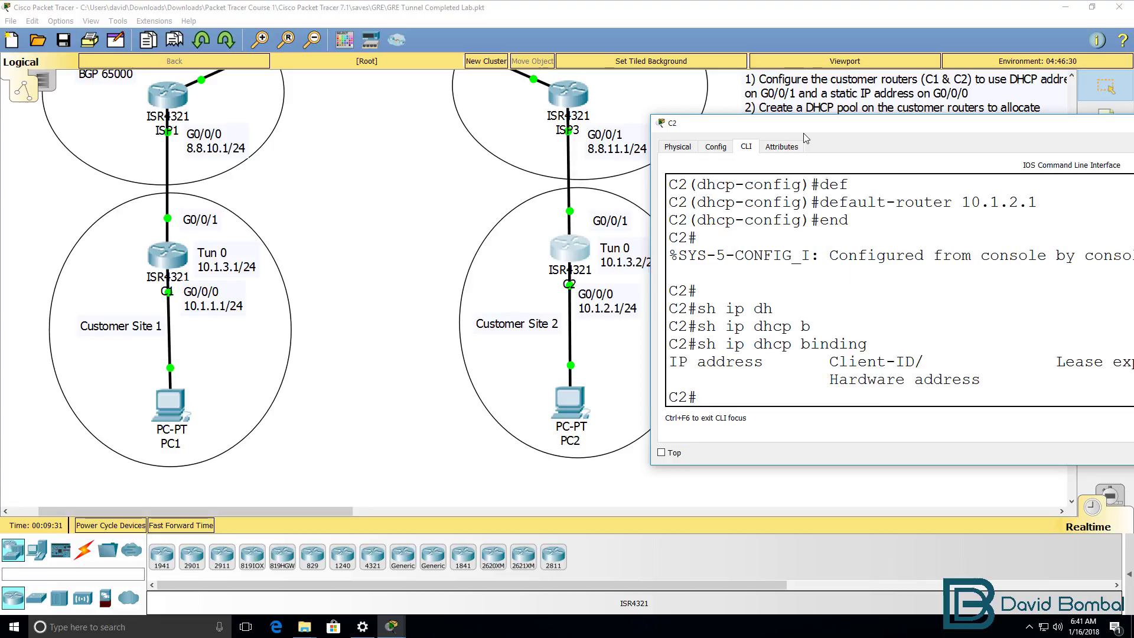
Switch PC2's IPv4 configuration to DHCP.
{"action": "left_click", "coordinate": [567, 400]}
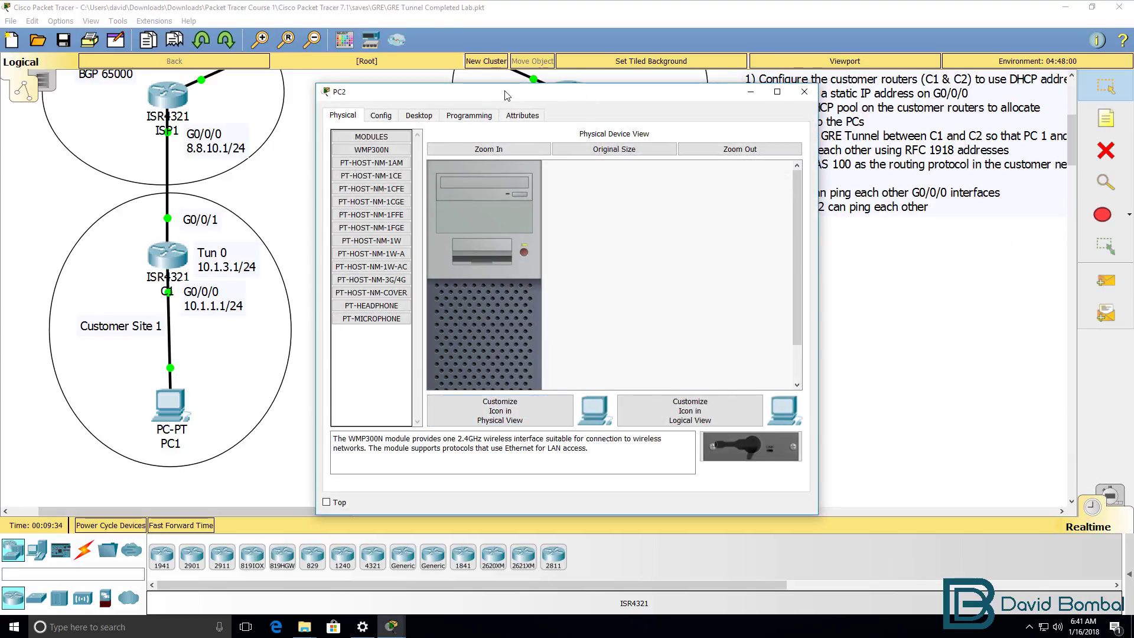
{"action": "left_click_drag", "start_coordinate": [513, 117], "coordinate": [214, 126]}
{"action": "left_click", "coordinate": [94, 148]}
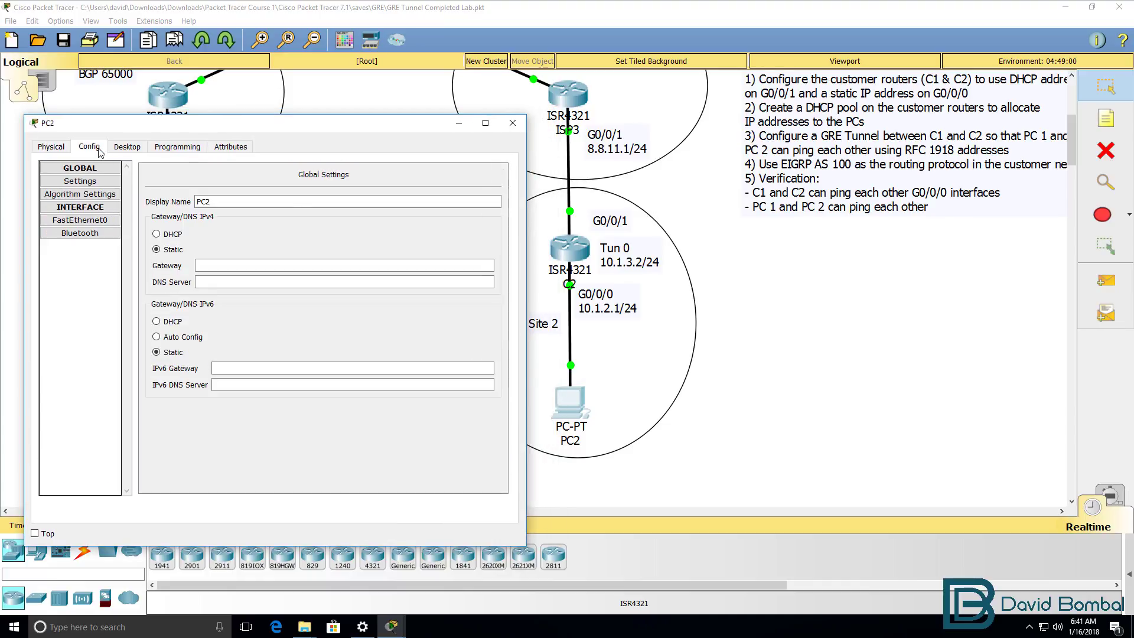
{"action": "left_click", "coordinate": [169, 235]}
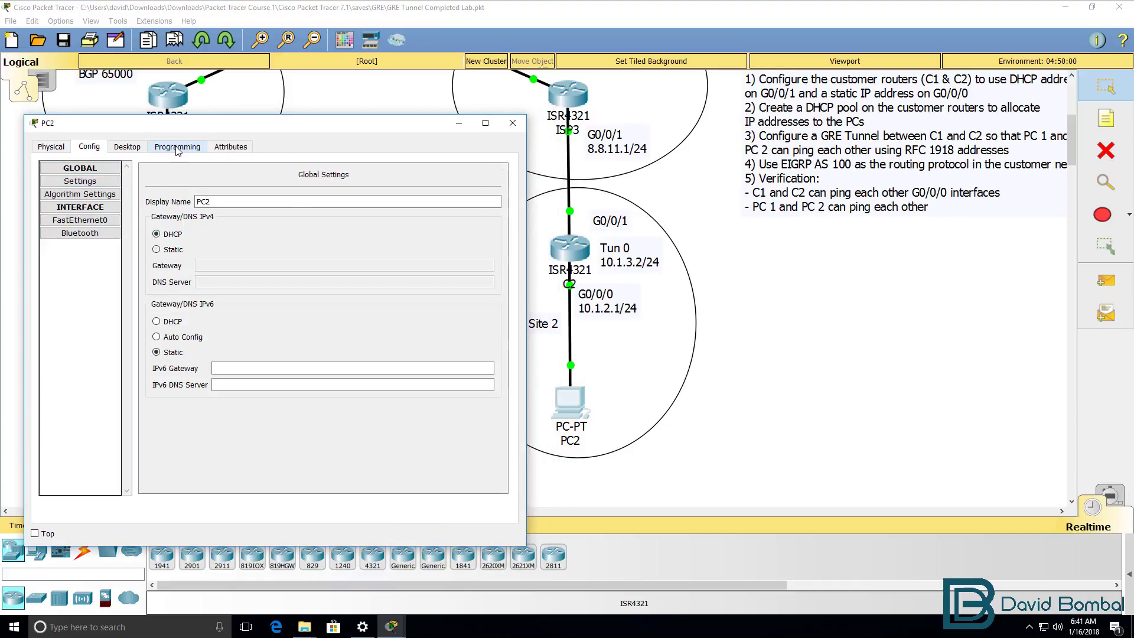
Run ipconfig in PC2's command prompt to confirm address 10.1.2.2 and gateway 10.1.2.1.
{"action": "left_click", "coordinate": [133, 148]}
{"action": "left_click", "coordinate": [355, 189]}
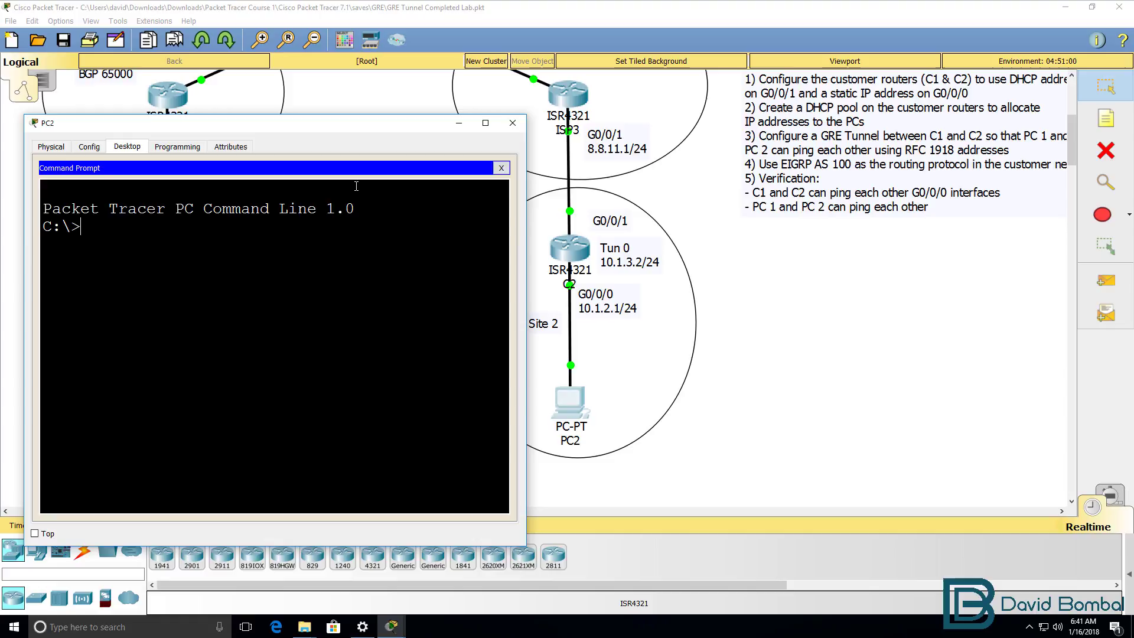
{"action": "left_click_drag", "start_coordinate": [526, 268], "coordinate": [704, 278]}
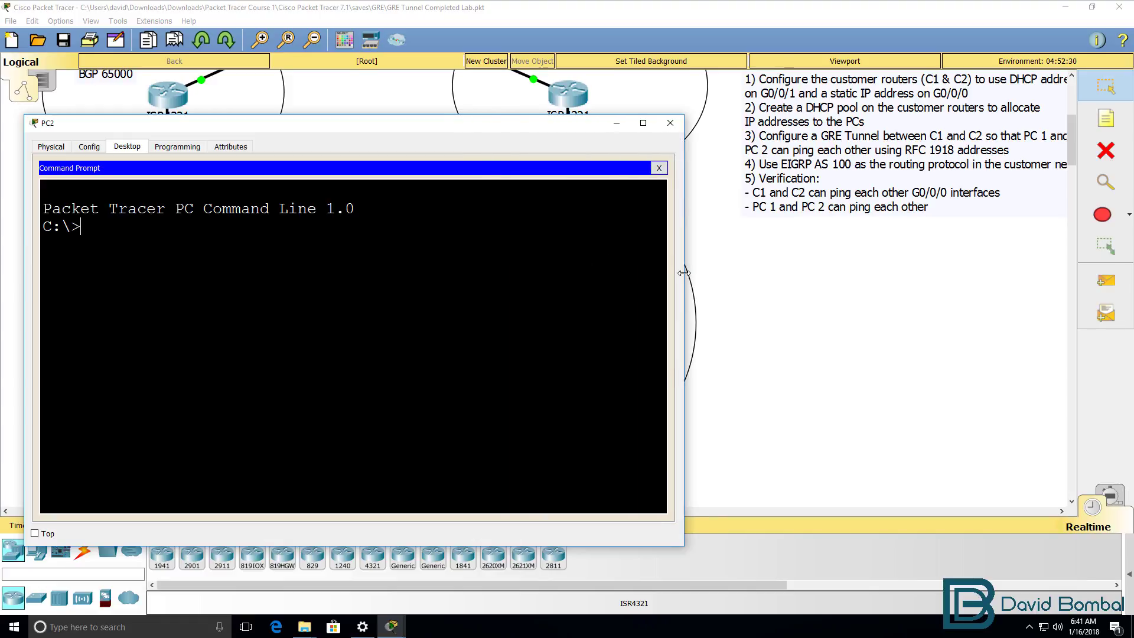
{"action": "type", "text": "ipconfig"}
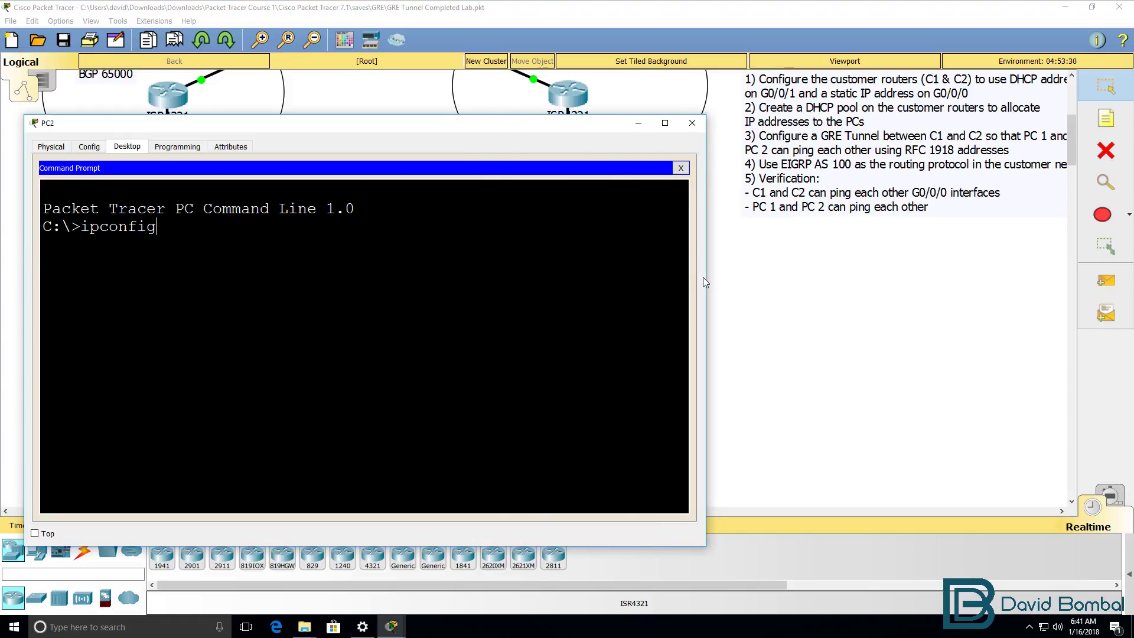
{"action": "key", "text": "Return"}
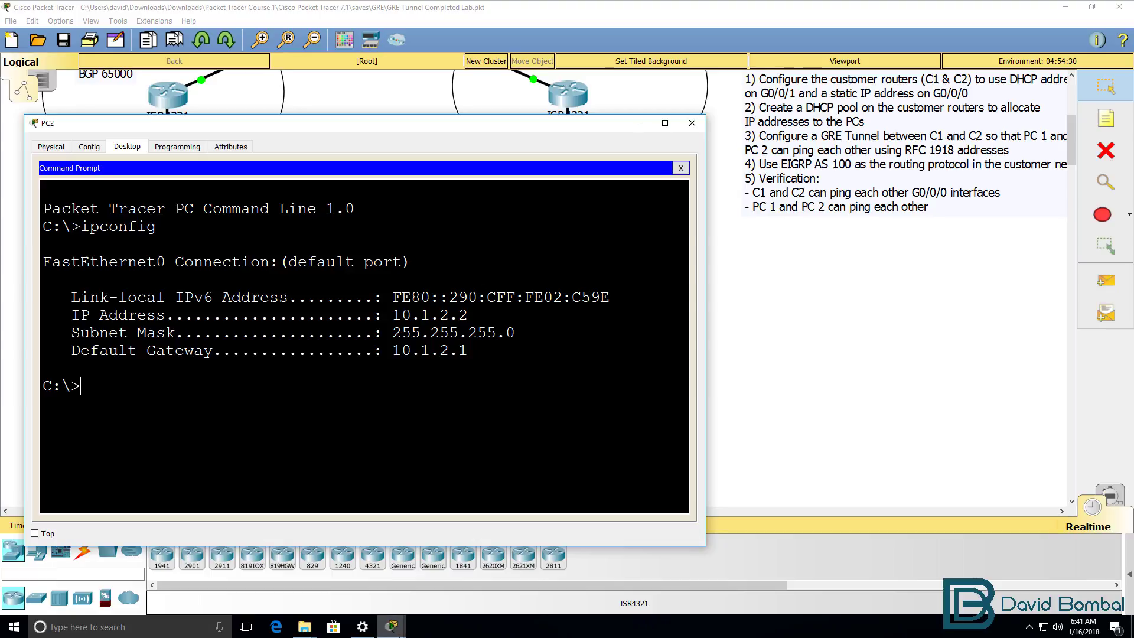
Rerun sh ip dhcp binding on C2 and mark the 10.1.2.2 lease and PC2's hardware address.
{"action": "mouse_move", "coordinate": [391, 626]}
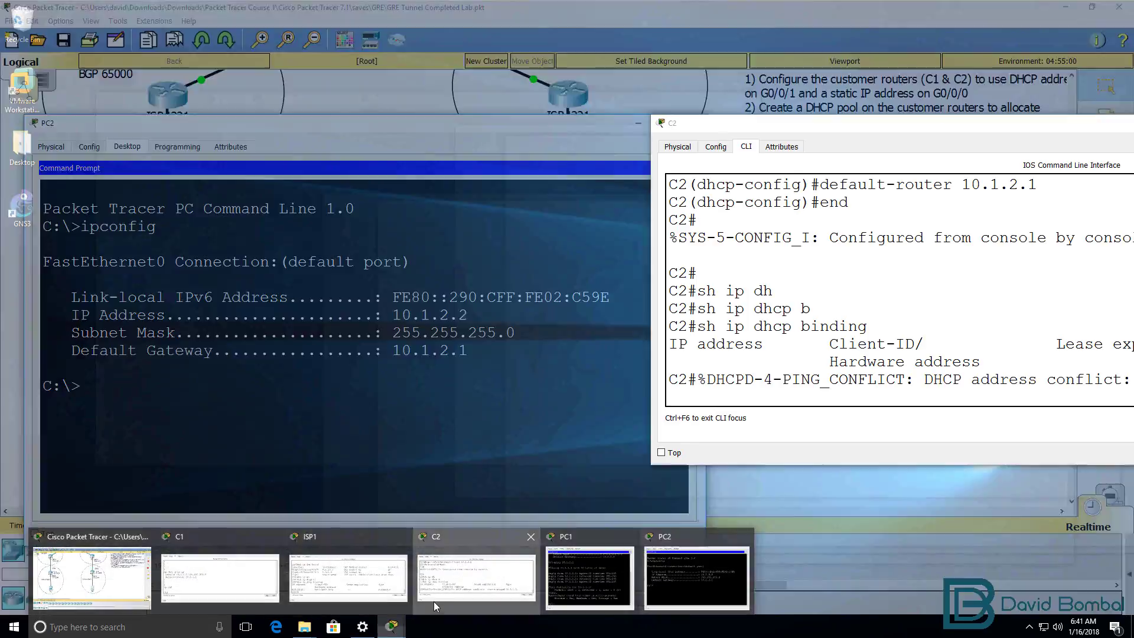
{"action": "left_click", "coordinate": [434, 606]}
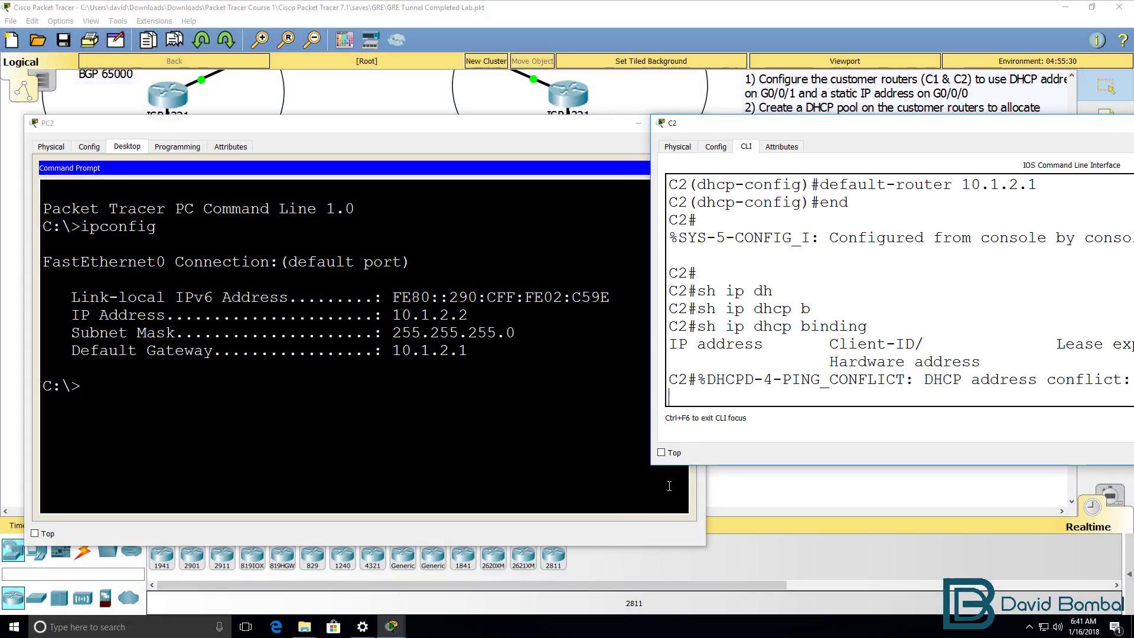
{"action": "key", "text": "Return"}
{"action": "key", "text": "Up"}
{"action": "key", "text": "Return"}
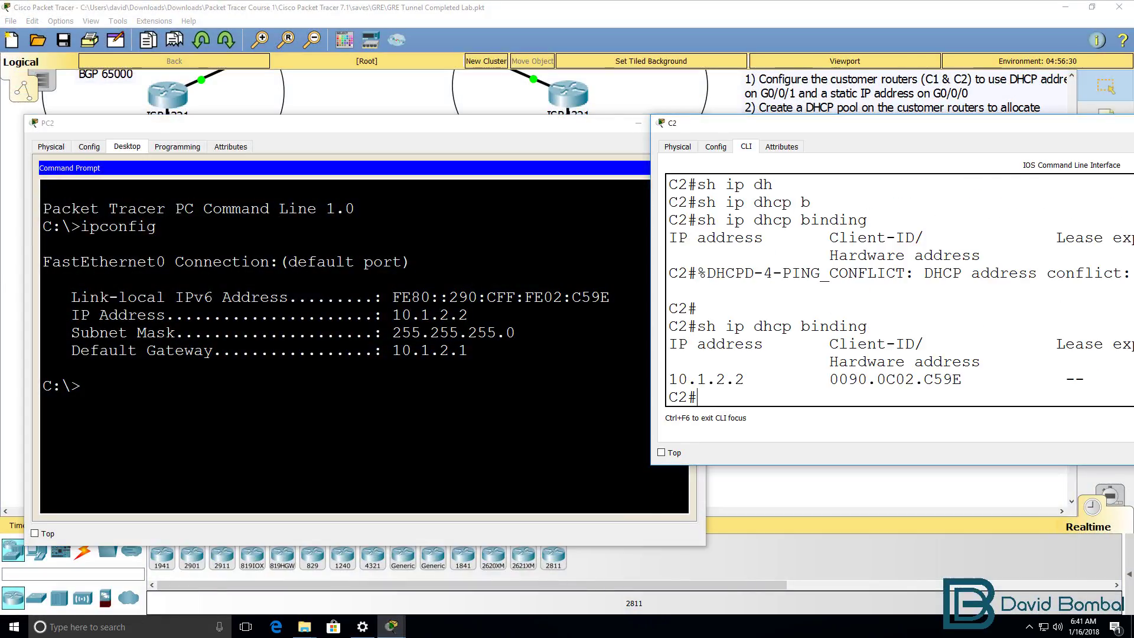
{"action": "left_click_drag", "start_coordinate": [752, 378], "coordinate": [619, 380]}
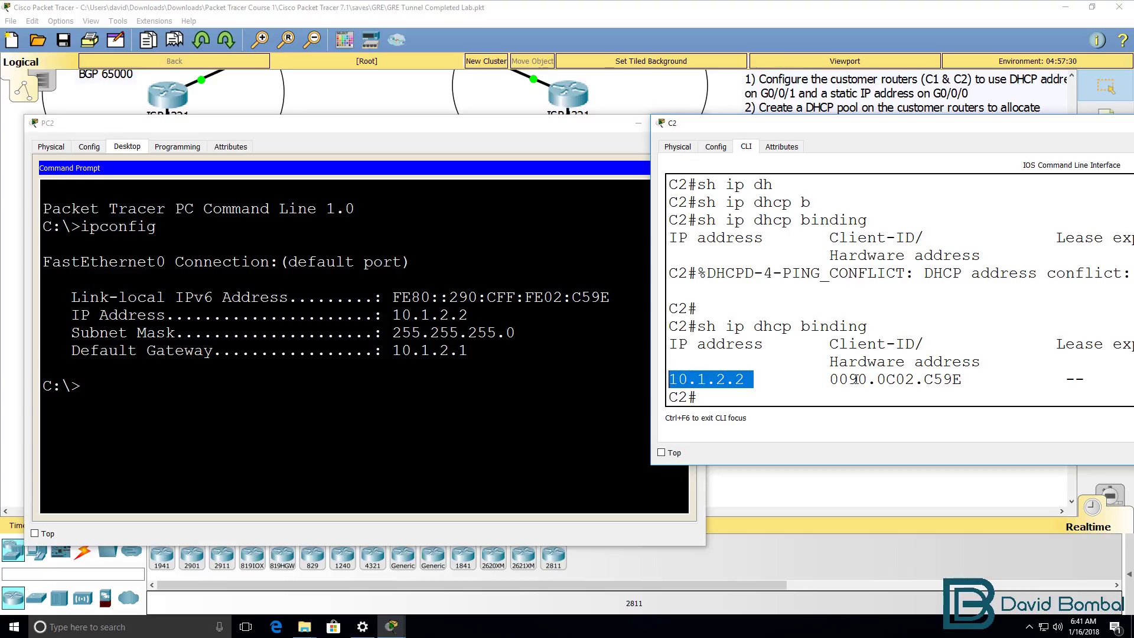
{"action": "left_click_drag", "start_coordinate": [820, 380], "coordinate": [972, 384]}
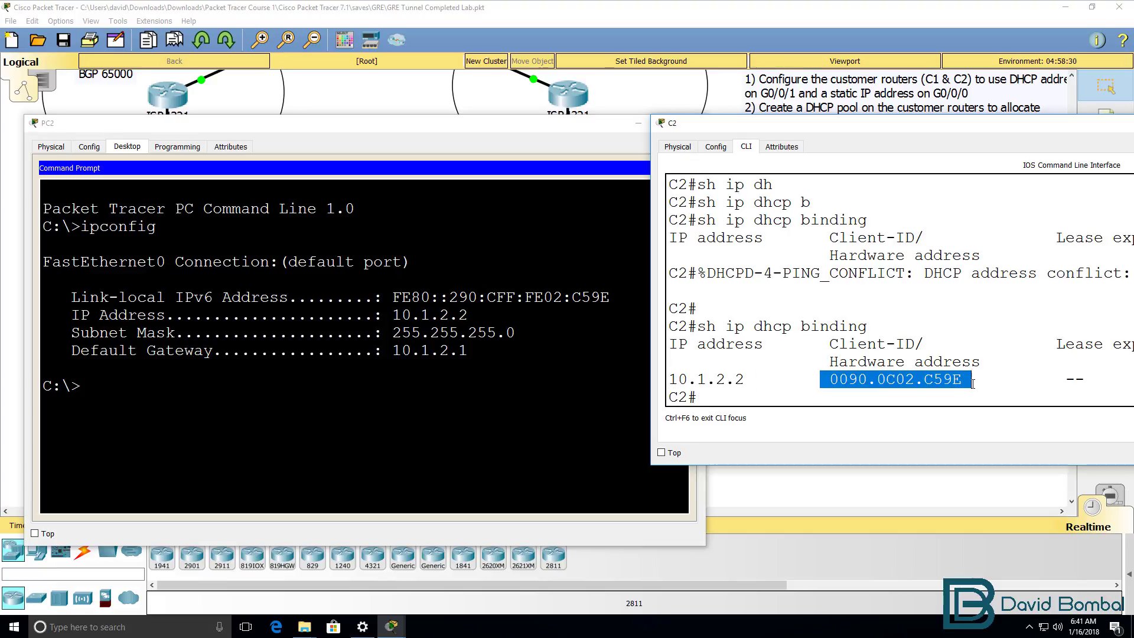
Send the PC2 and C2 windows behind the workspace and nudge the horizontal scrollbar.
{"action": "left_click", "coordinate": [723, 7]}
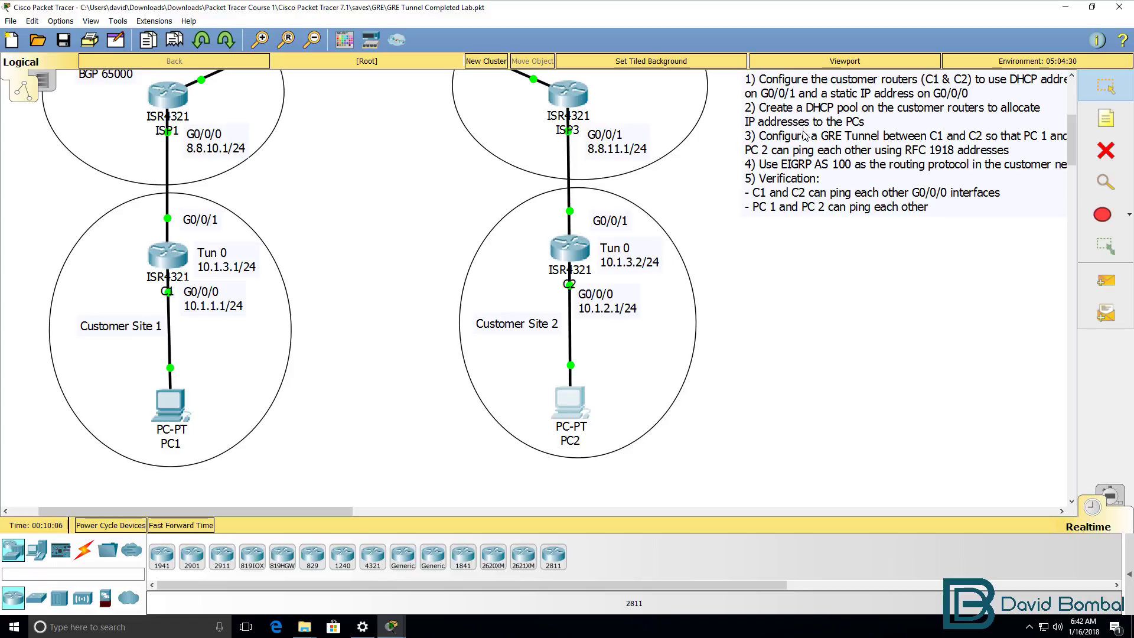
{"action": "left_click_drag", "start_coordinate": [306, 508], "coordinate": [317, 508]}
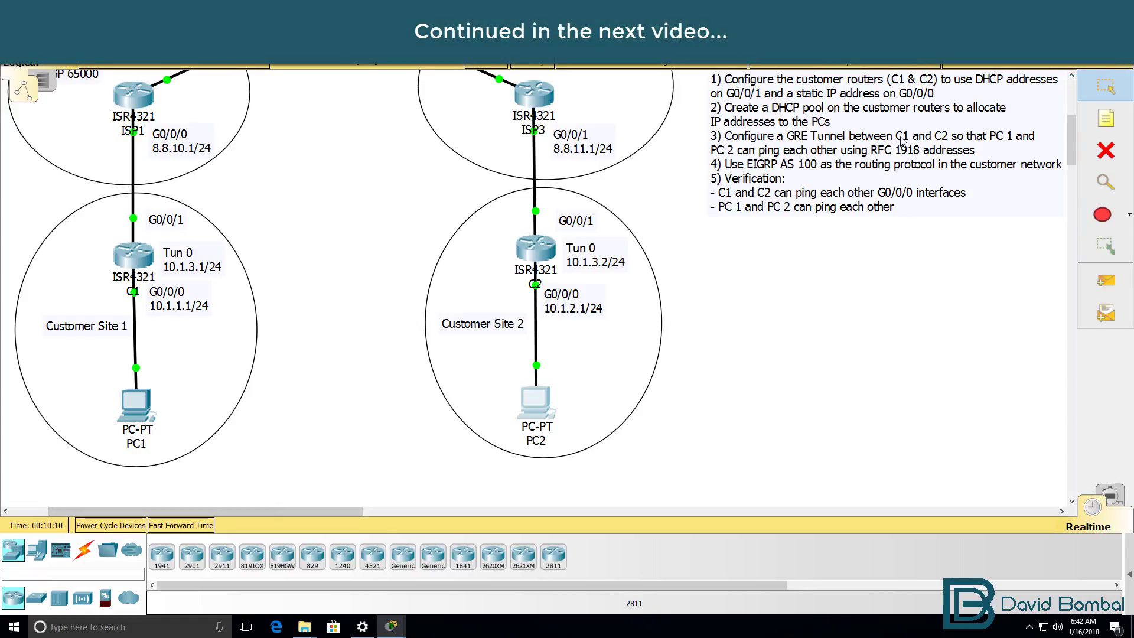